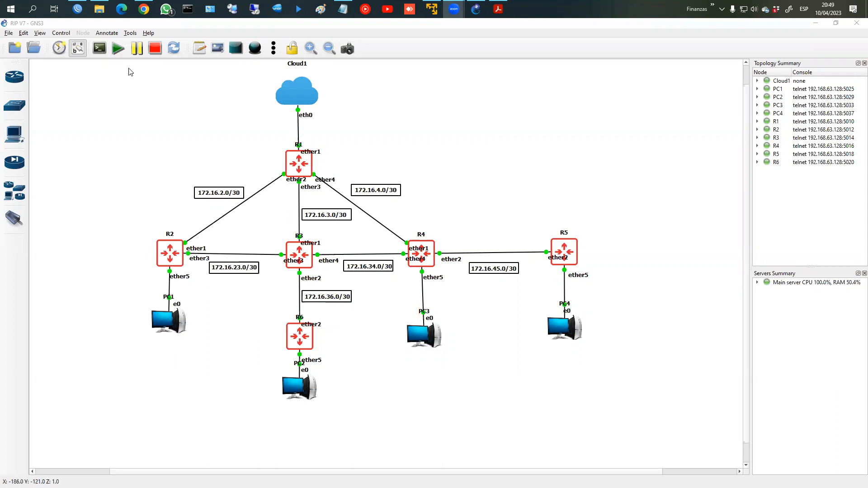
# - Switch to WinBox and connect to R1 from the refreshed neighbor list through its MAC address, skipping the password change
pyautogui.click(77, 9)
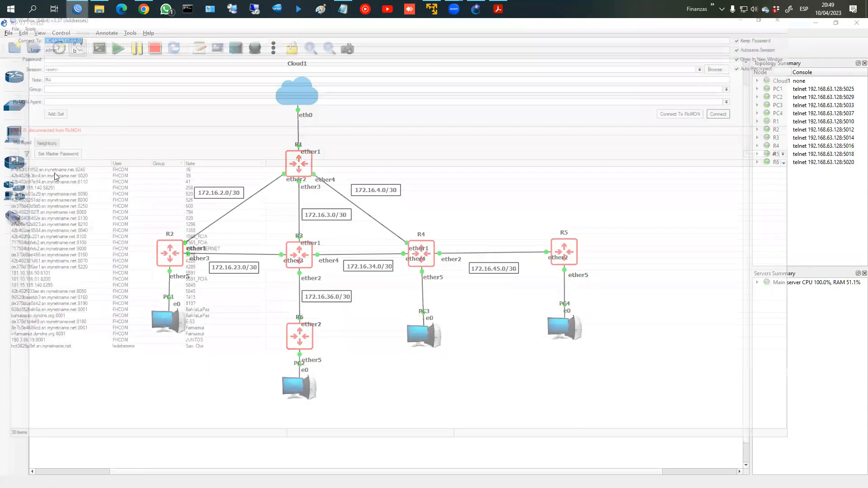
pyautogui.click(42, 160)
pyautogui.click(33, 171)
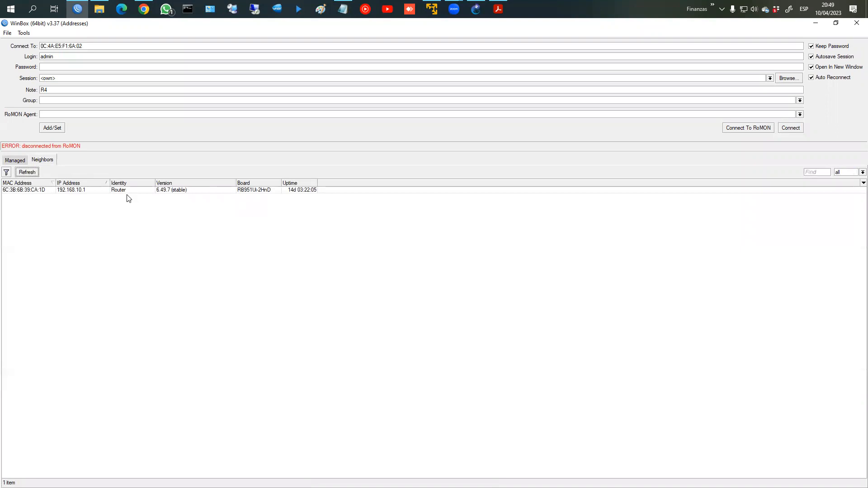
pyautogui.click(116, 190)
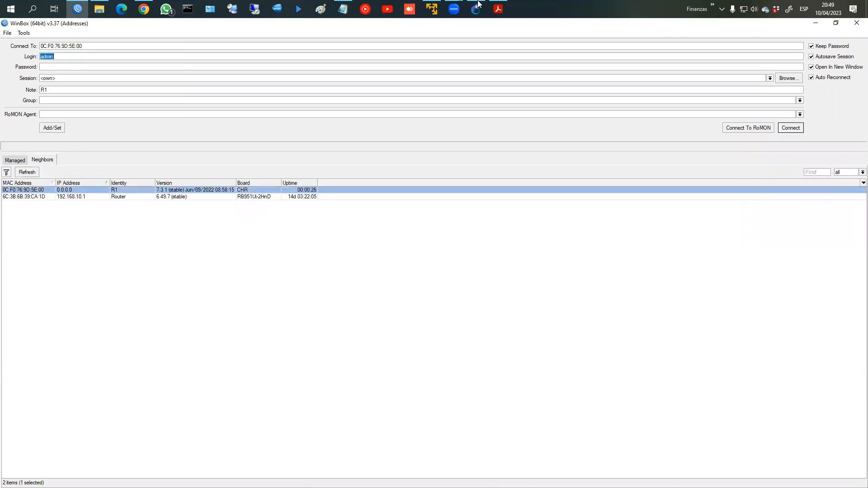
pyautogui.click(476, 10)
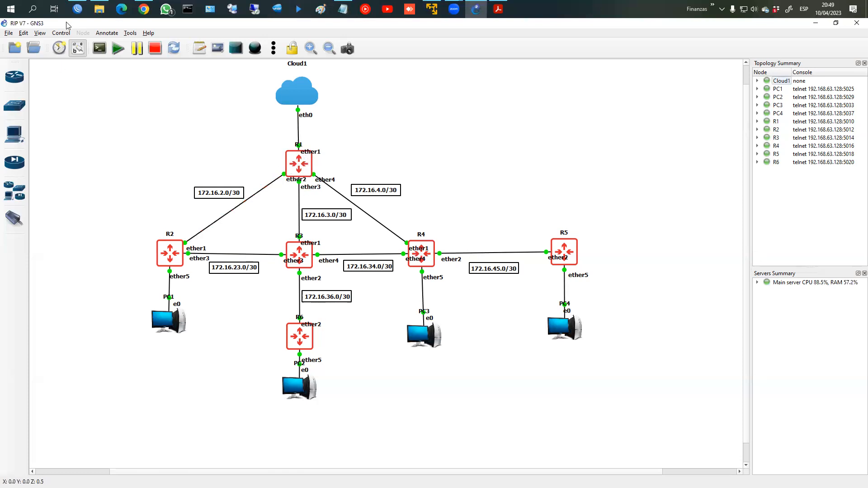
pyautogui.click(77, 9)
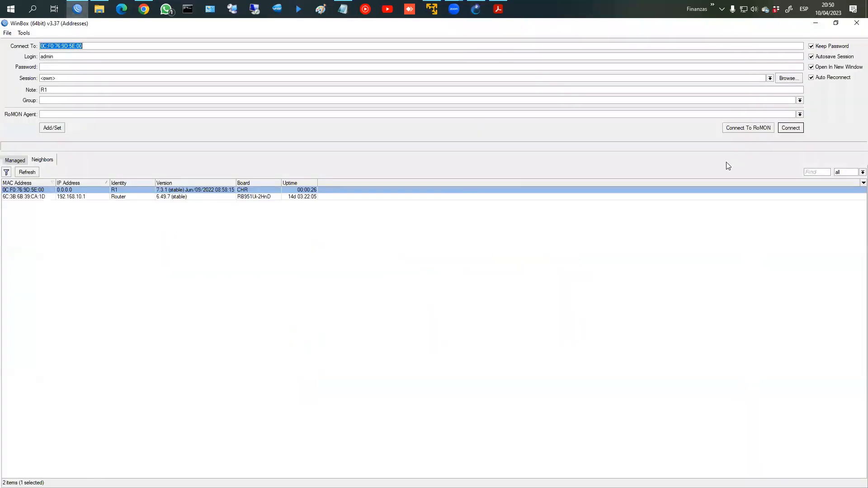
pyautogui.click(791, 128)
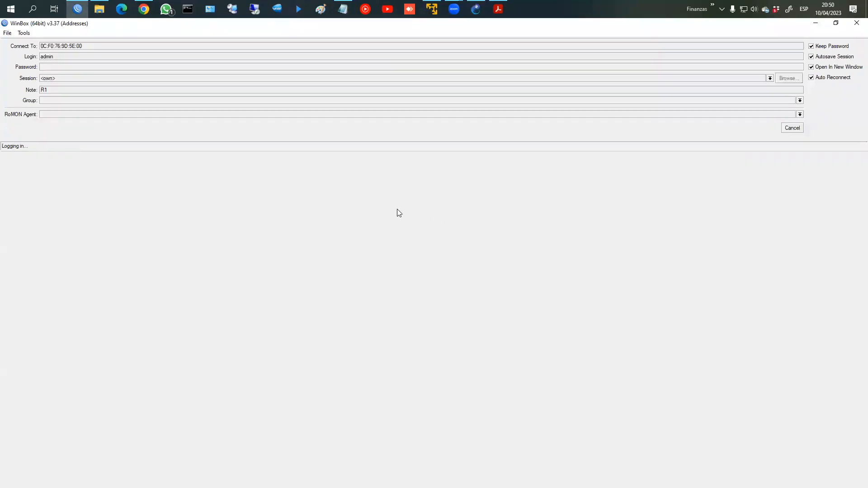
pyautogui.click(256, 151)
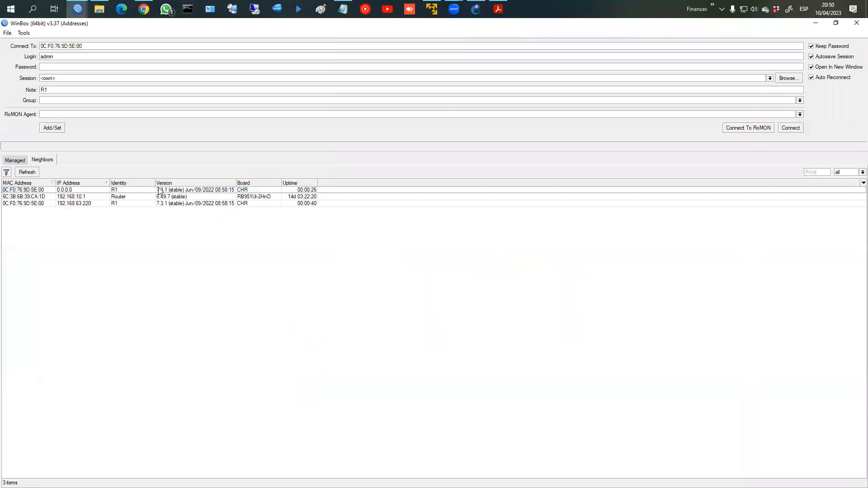
# - Try connecting to RoMON through R1's MAC address, check the RoMON neighbors, and disconnect from RoMON
pyautogui.click(157, 191)
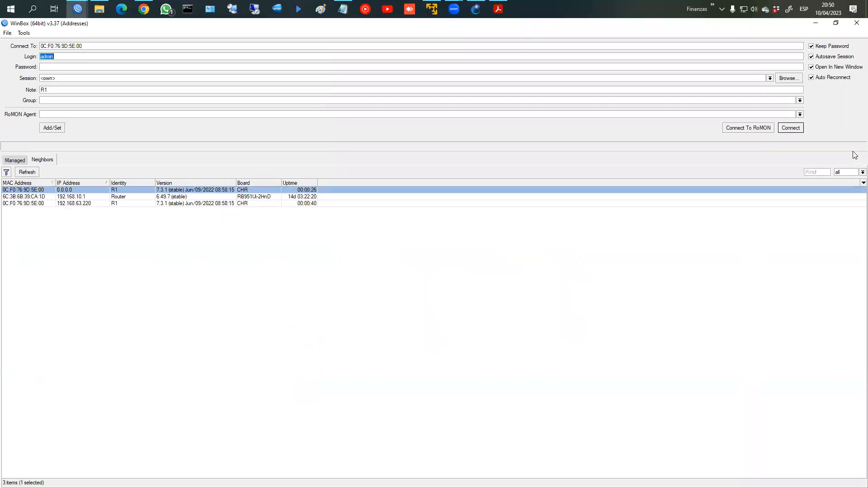
pyautogui.click(748, 128)
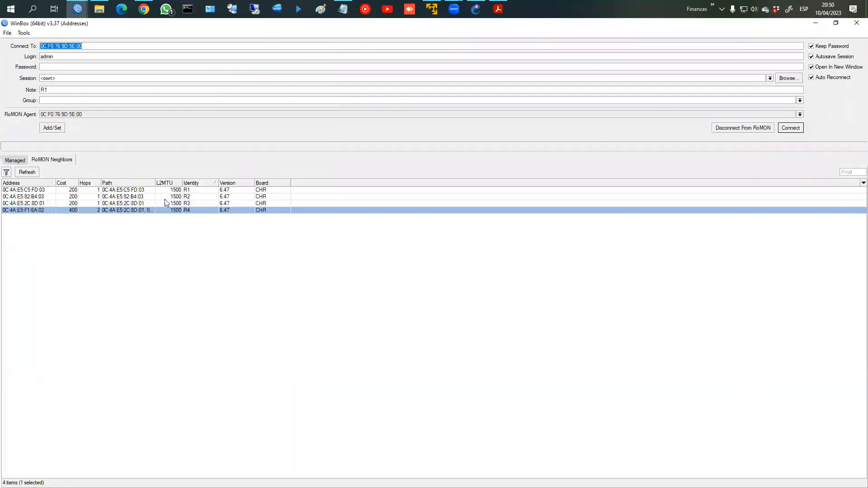
pyautogui.click(187, 191)
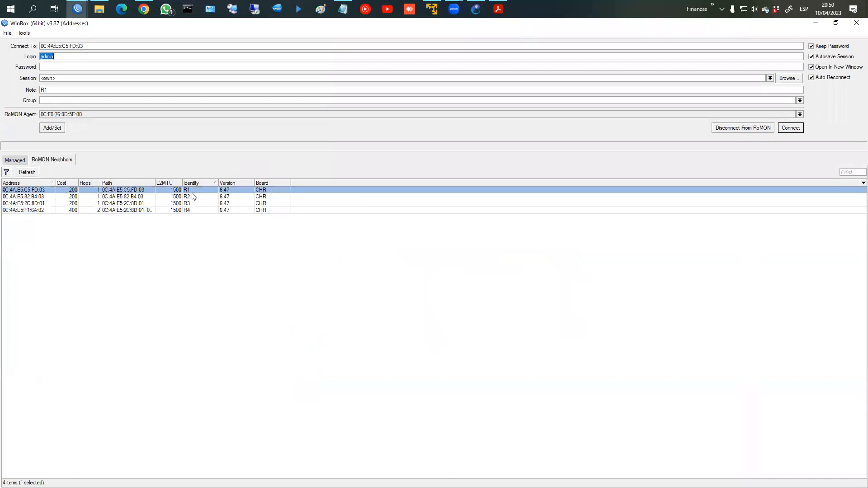
pyautogui.click(15, 160)
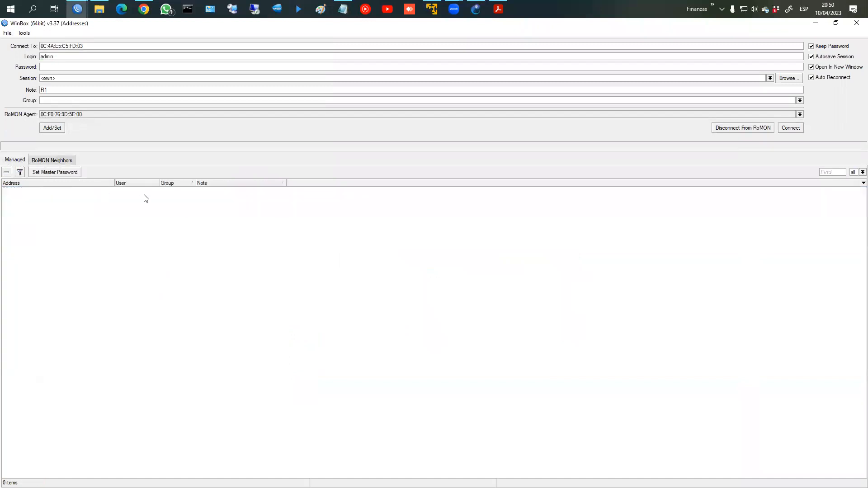
pyautogui.click(51, 161)
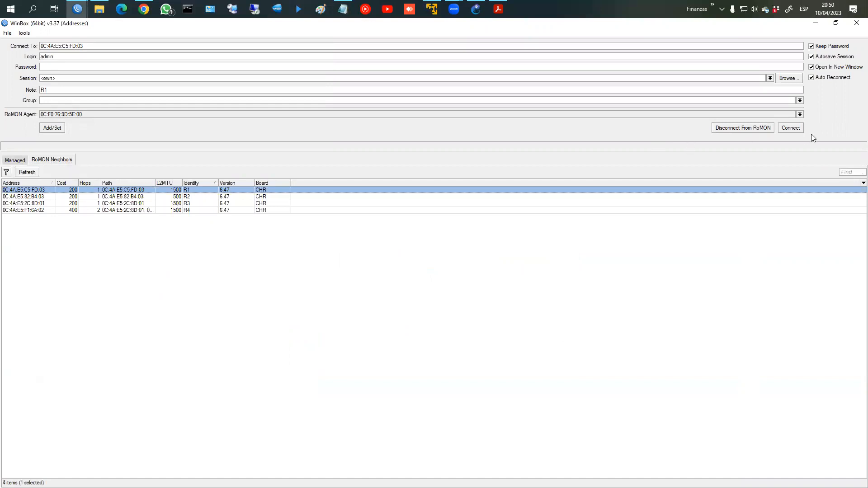
pyautogui.click(763, 129)
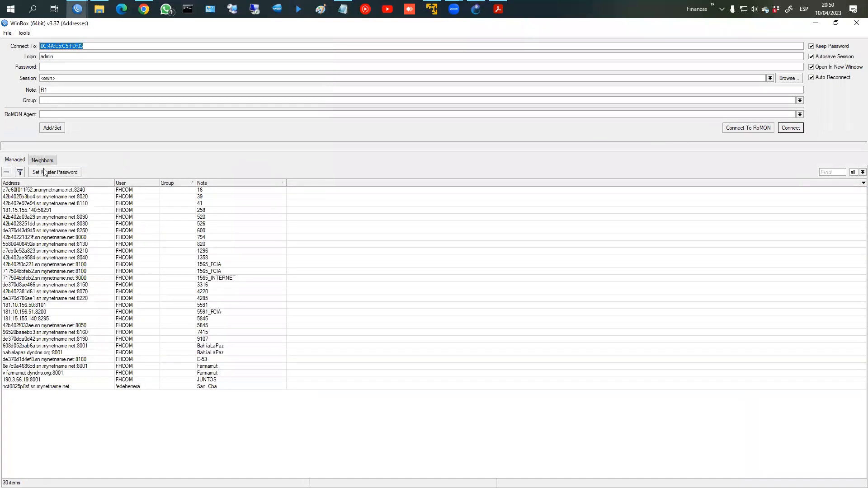
# - Try connecting to RoMON through R1's IP address 192.168.63.220 from the neighbor list
pyautogui.click(50, 161)
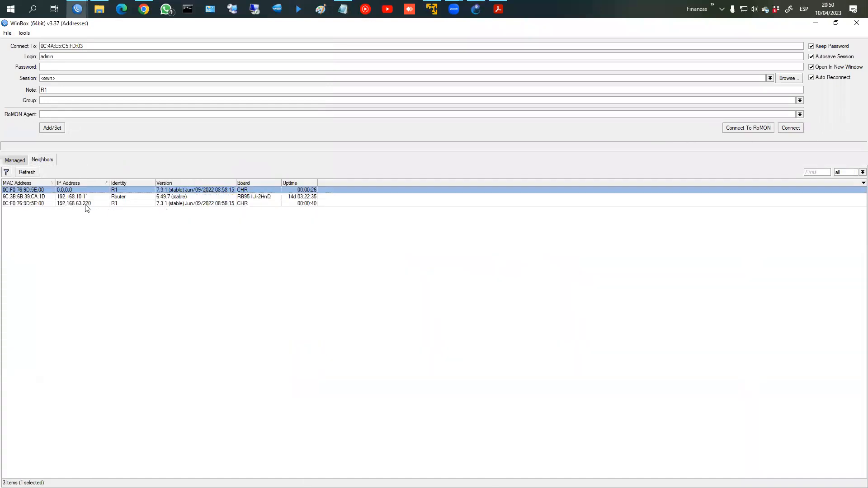
pyautogui.click(86, 203)
pyautogui.click(740, 129)
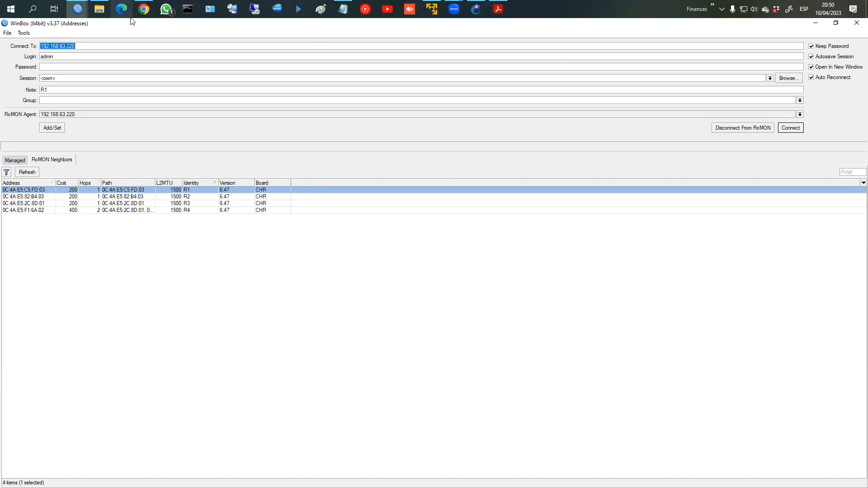
# - Close the WinBox login window and the open R1 session
pyautogui.moveTo(75, 7)
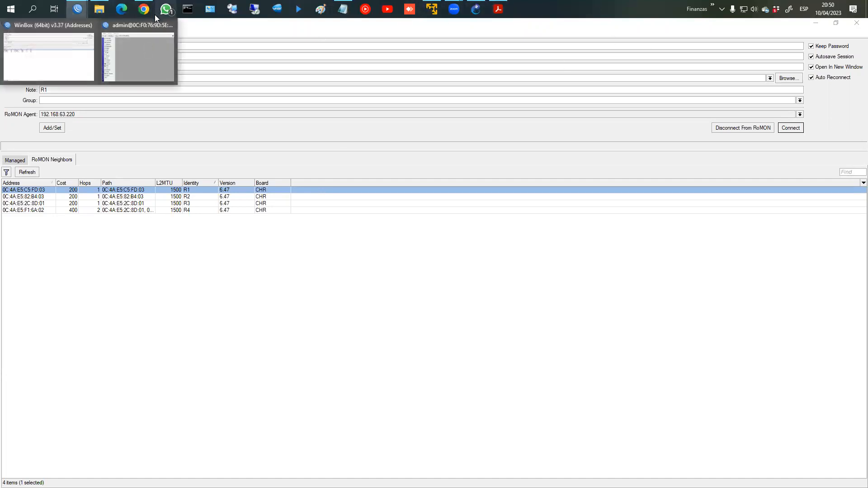
pyautogui.click(857, 23)
pyautogui.click(326, 26)
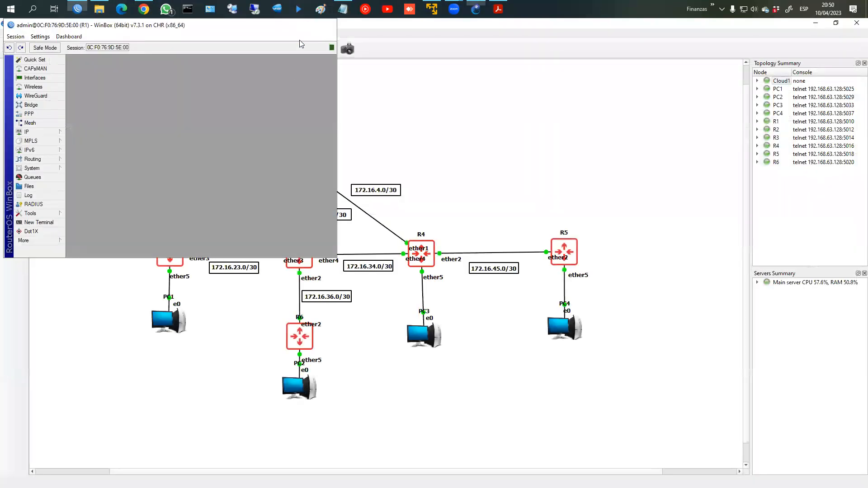
# - Relaunch WinBox and connect to R1 at 192.168.63.220 from the neighbor list, skipping the password change
pyautogui.click(79, 8)
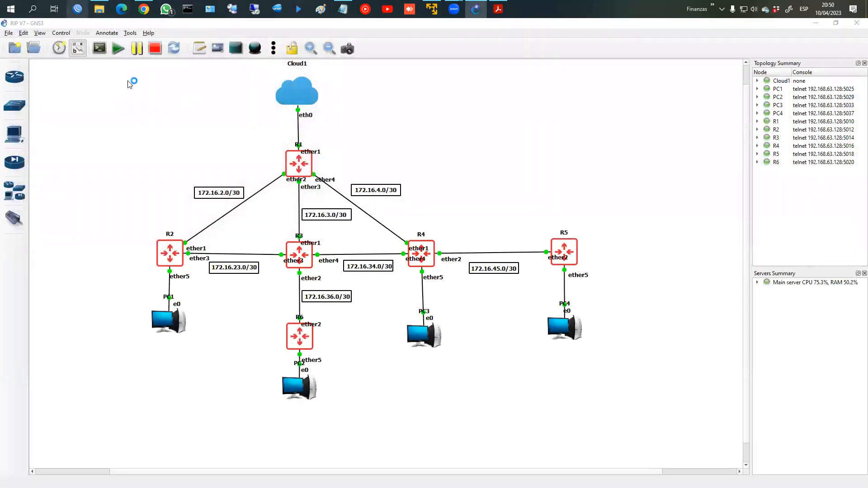
pyautogui.click(53, 161)
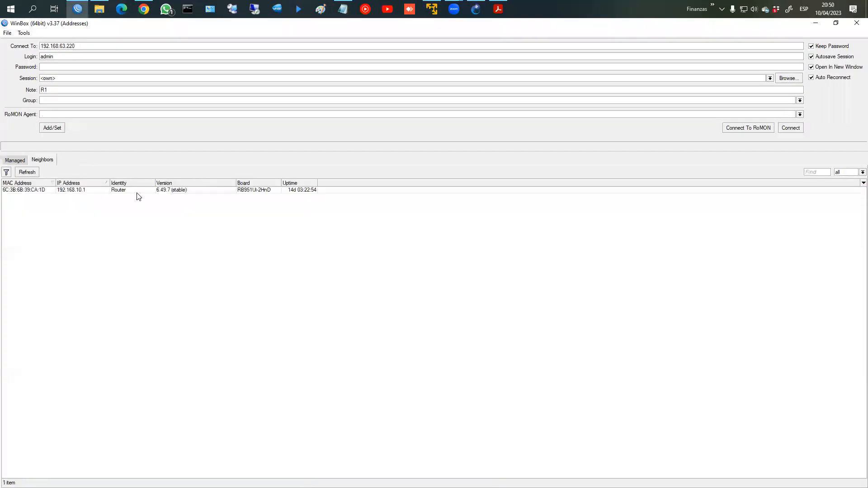
pyautogui.click(97, 197)
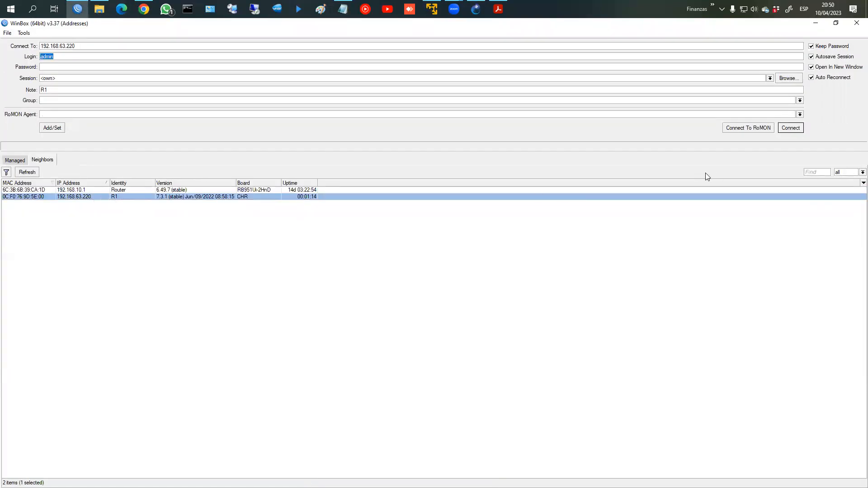
pyautogui.click(791, 128)
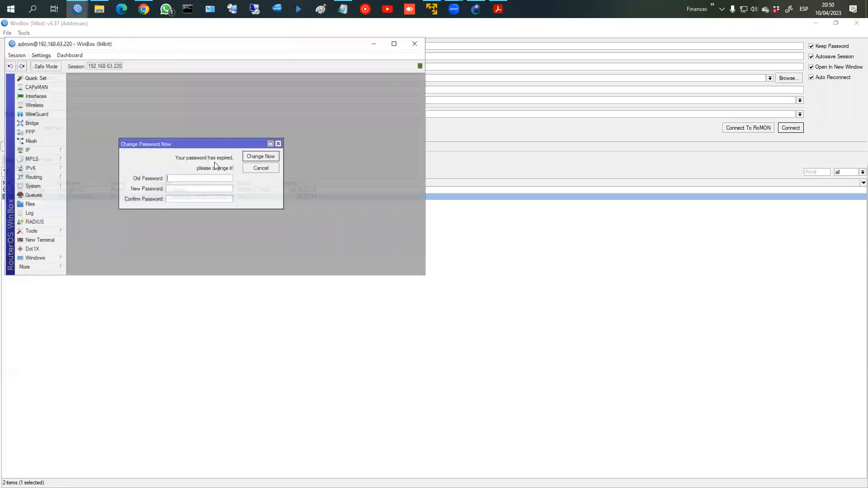
pyautogui.click(251, 168)
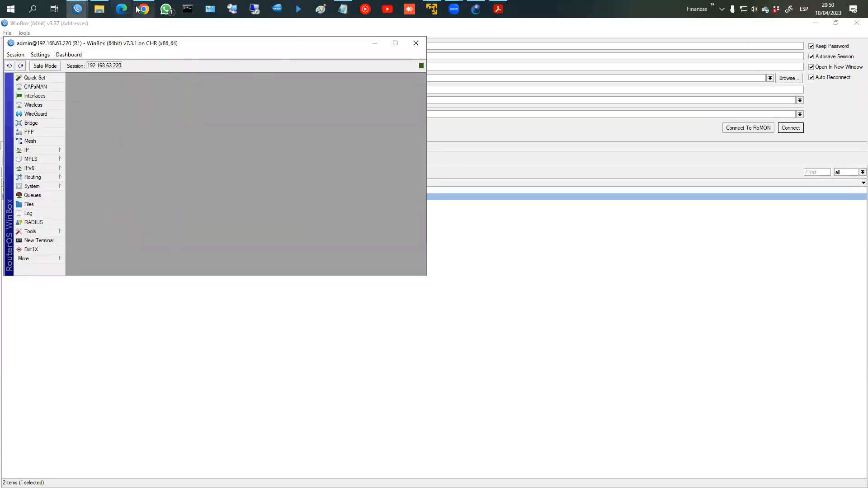
# - Return to the WinBox login window and connect to RoMON with 192.168.63.220 as the agent
pyautogui.moveTo(76, 9)
pyautogui.click(89, 55)
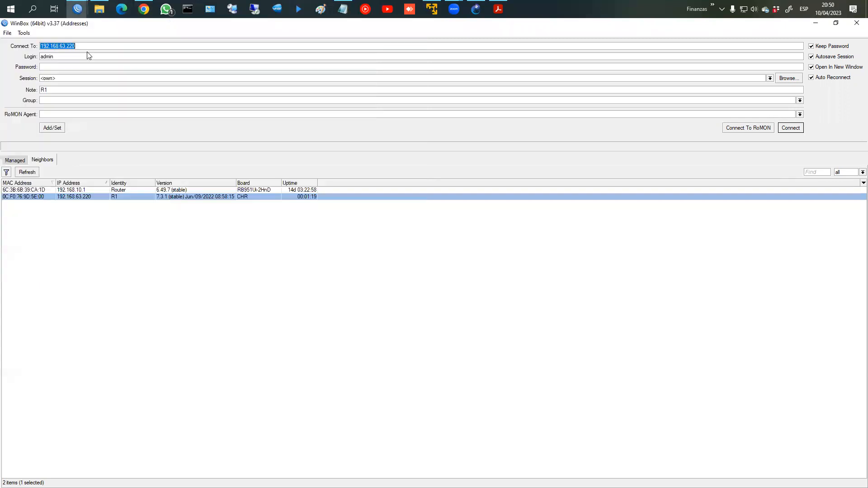
pyautogui.click(742, 128)
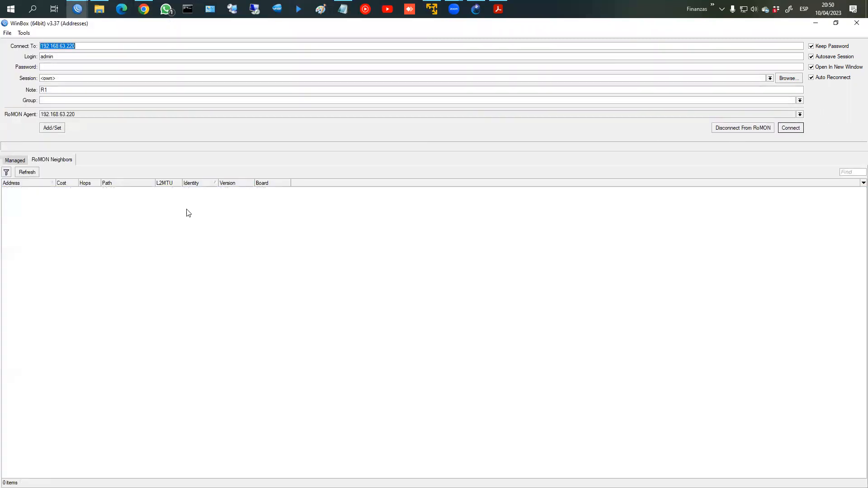
# - Open a session to R2 from the RoMON neighbors and skip its password change
pyautogui.click(185, 191)
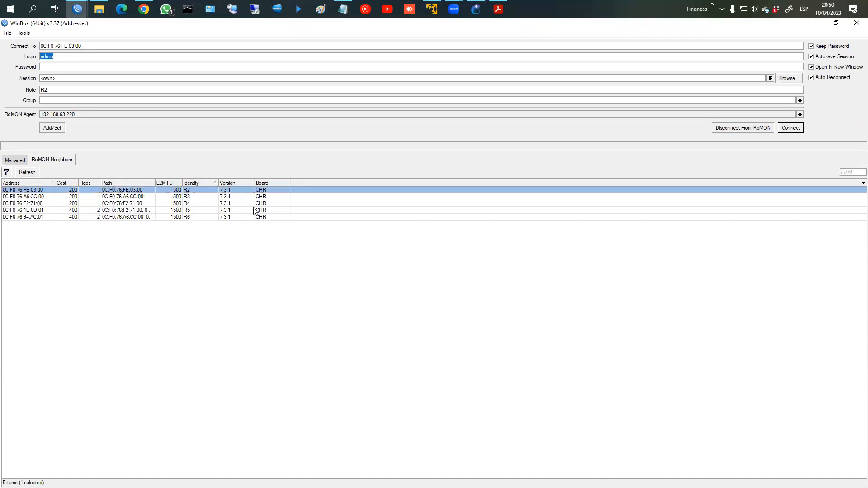
pyautogui.click(787, 130)
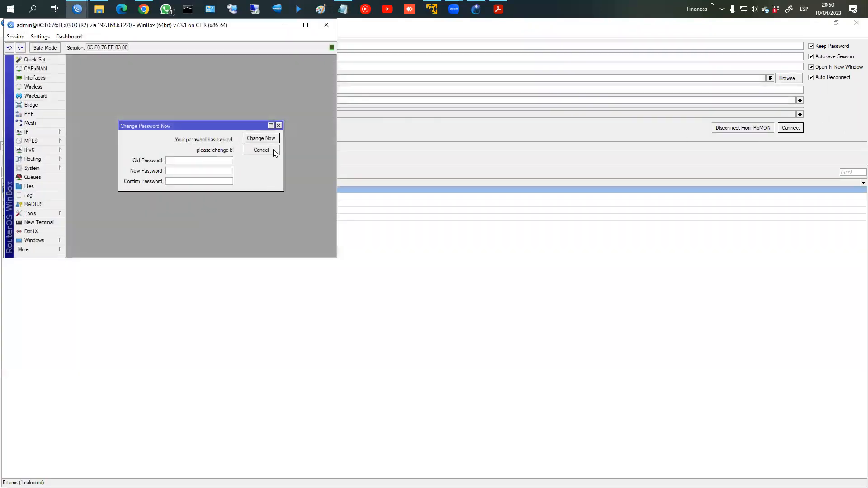
pyautogui.click(274, 151)
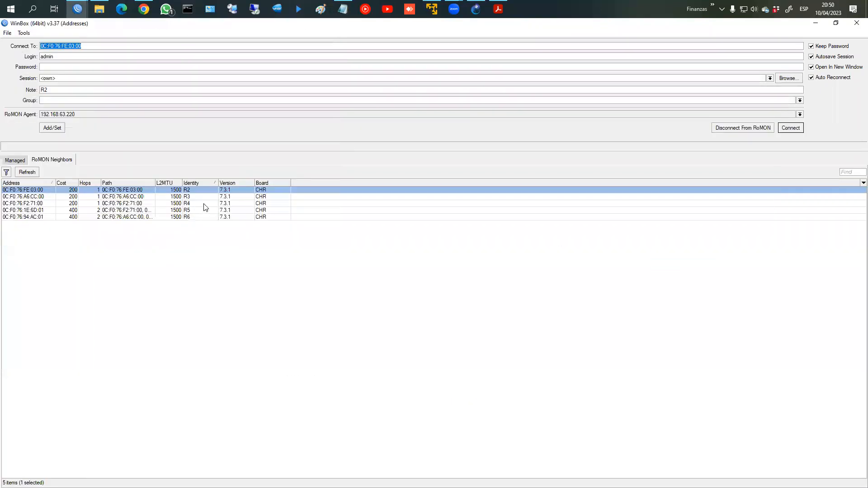
# - Open sessions to R3 and R4 from the RoMON neighbors, returning to the login window between connections
pyautogui.press('super')
pyautogui.press('Escape')
pyautogui.click(216, 197)
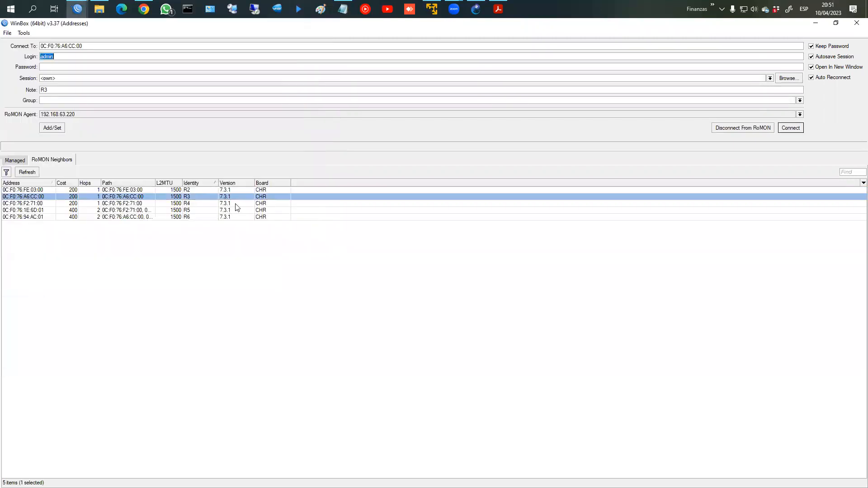
pyautogui.click(791, 128)
pyautogui.hotkey('alt', 'Tab')
pyautogui.press('Down')
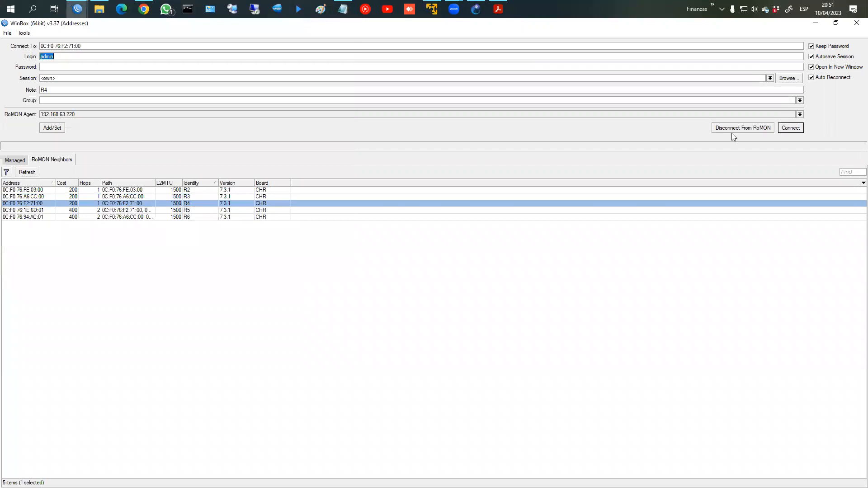
pyautogui.click(790, 130)
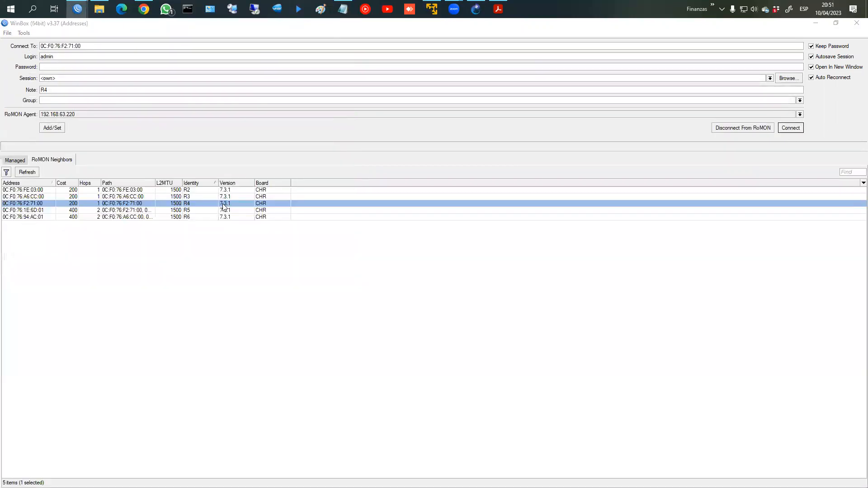
# - Open sessions to R5 and R6 from the RoMON neighbors, skip R6's password change, and return to the login window
pyautogui.hotkey('alt', 'Tab')
pyautogui.press('Down')
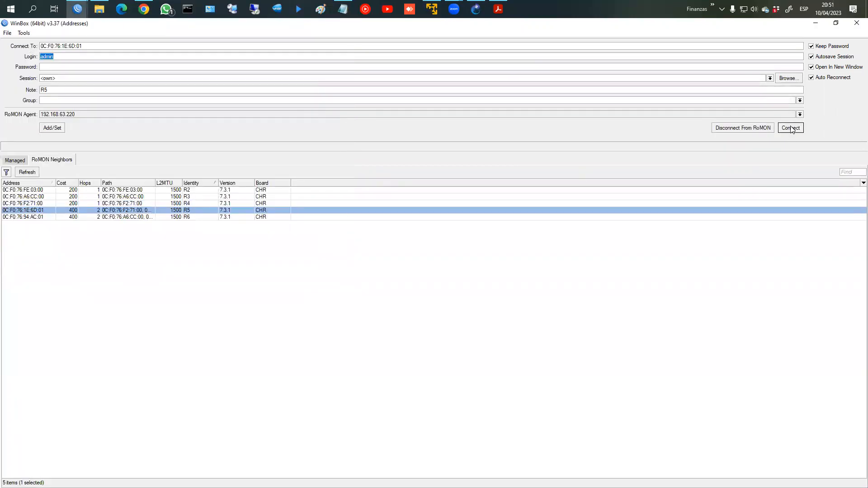
pyautogui.click(790, 128)
pyautogui.hotkey('alt', 'Tab')
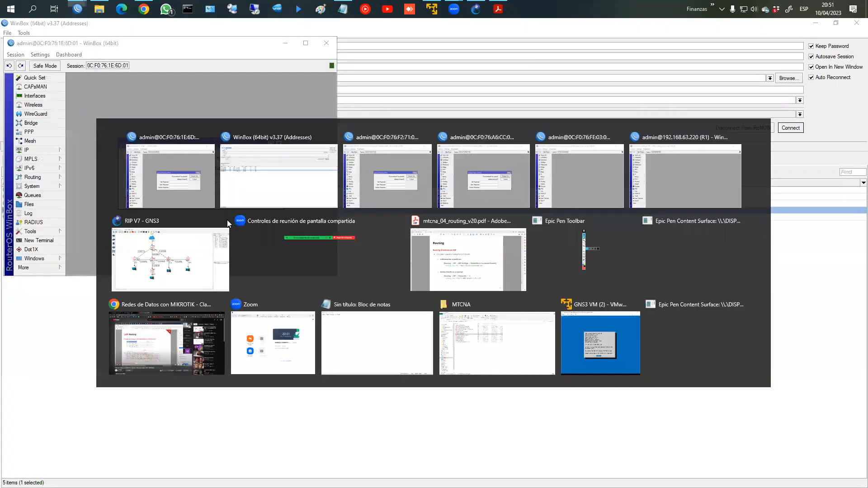
pyautogui.press('Down')
pyautogui.press('Tab')
pyautogui.click(793, 130)
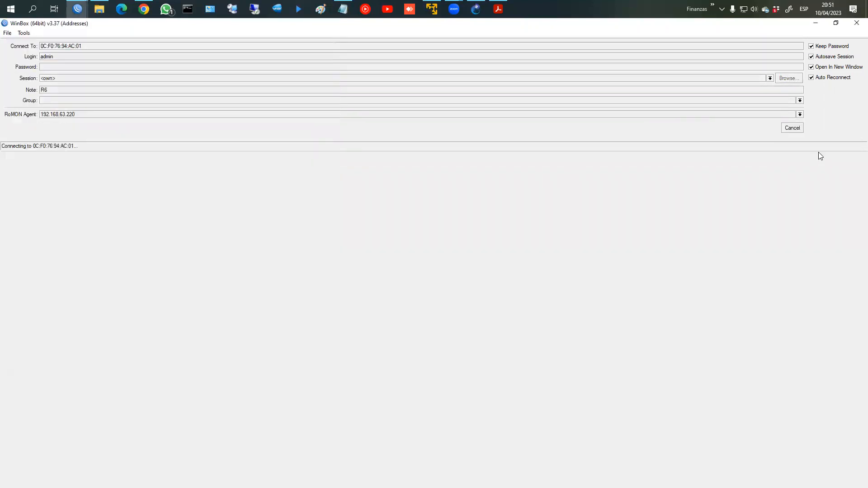
pyautogui.click(267, 149)
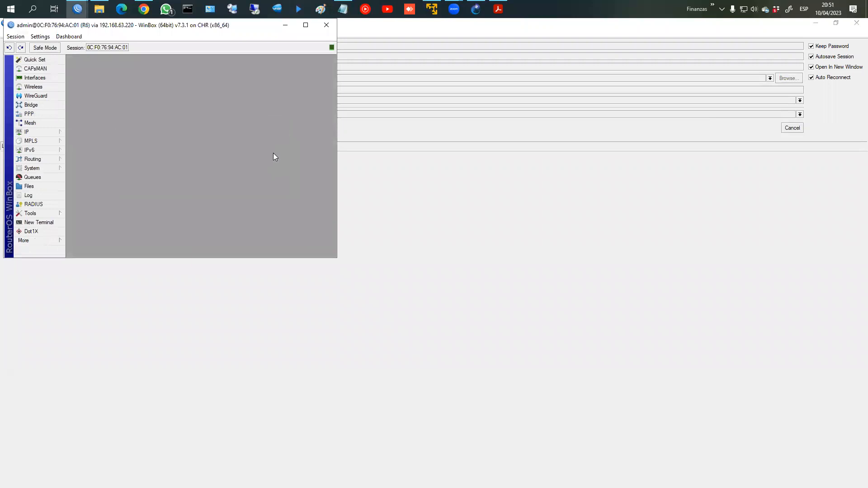
pyautogui.click(390, 180)
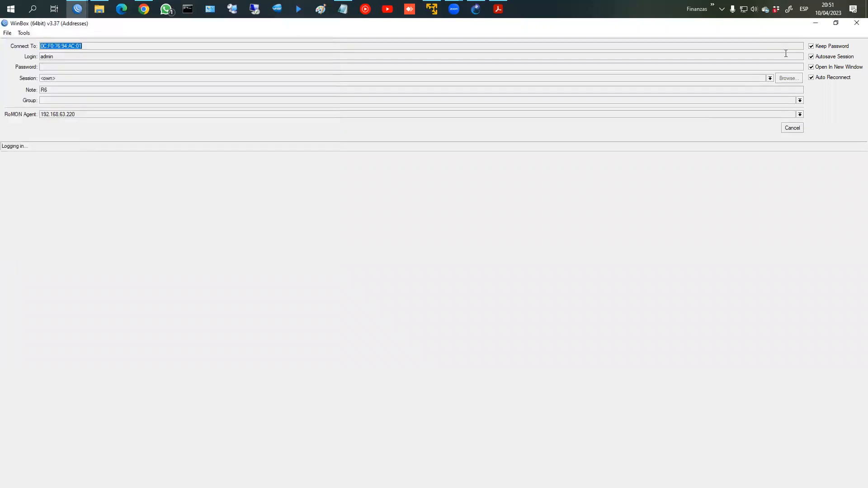
# - Minimize the login window, open PC1's console in GNS3 and request an IP address with dhcp
pyautogui.click(816, 23)
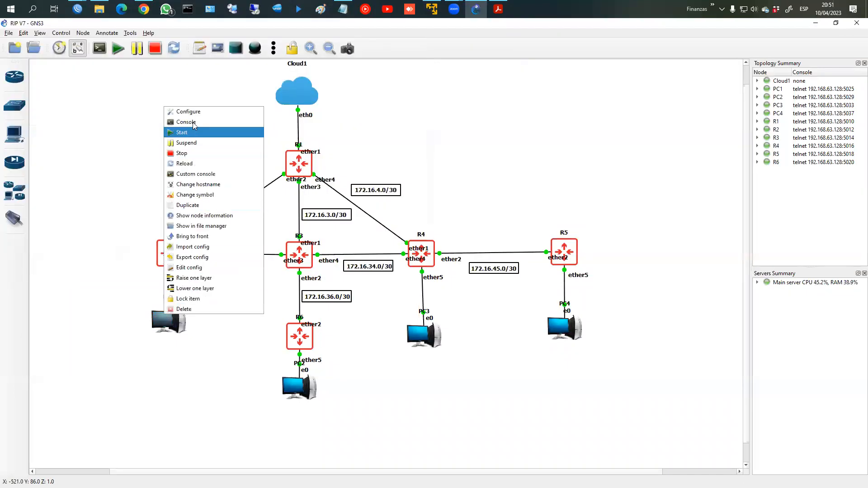
pyautogui.click(193, 122)
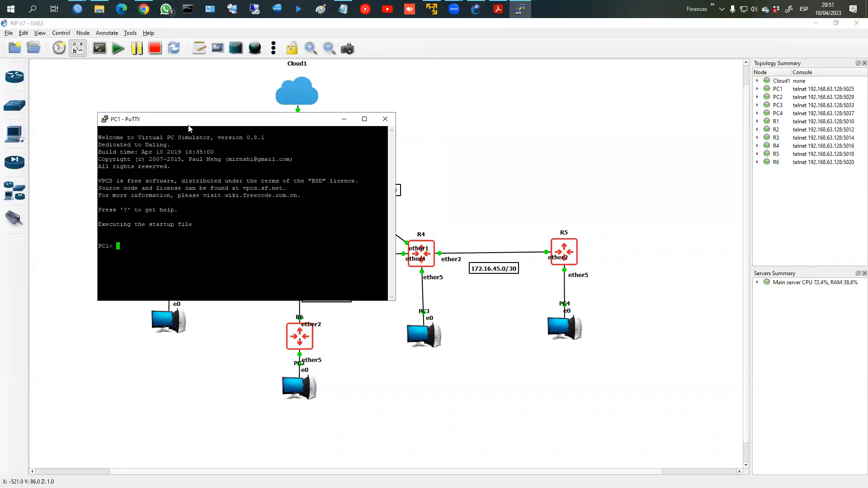
pyautogui.moveTo(187, 126); pyautogui.dragTo(144, 241)
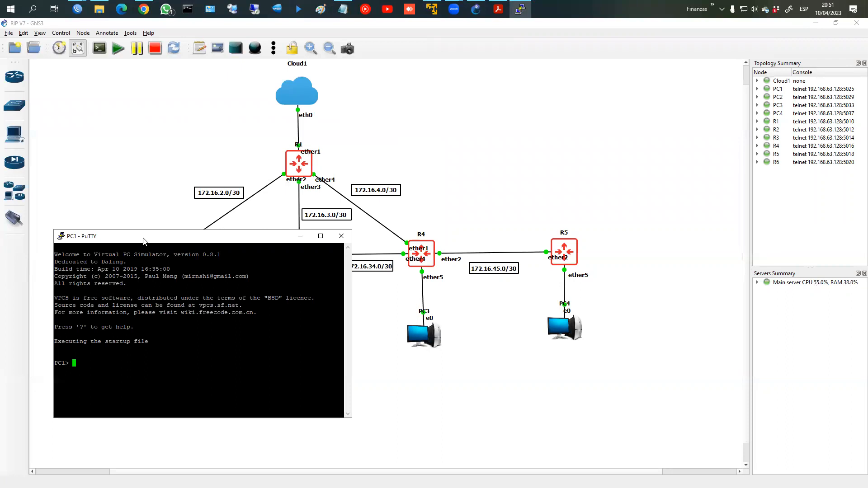
pyautogui.write('dhcp')
pyautogui.press('Return')
# - Return to the topology, open PC2's console and request an IP address with dhcp
pyautogui.click(404, 372)
pyautogui.rightClick(299, 374)
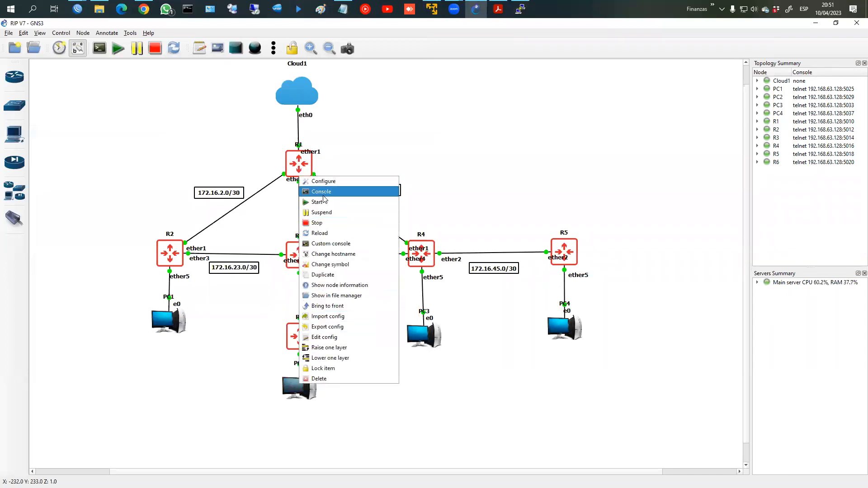
pyautogui.click(323, 197)
pyautogui.write('dhcp')
pyautogui.press('Return')
# - Open PC3's console from the topology and request an IP address with dhcp
pyautogui.rightClick(415, 334)
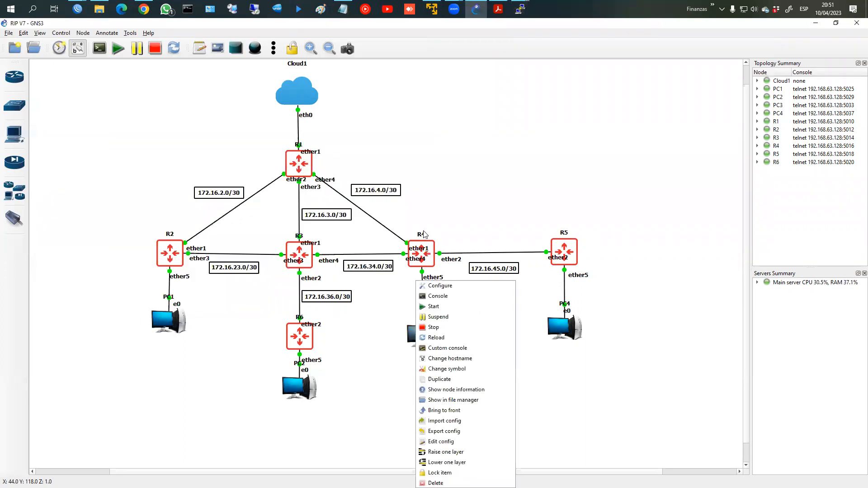
pyautogui.click(430, 297)
pyautogui.write('dhcp')
pyautogui.press('Return')
# - Open PC4's console from the topology and request an IP address with dhcp
pyautogui.rightClick(565, 332)
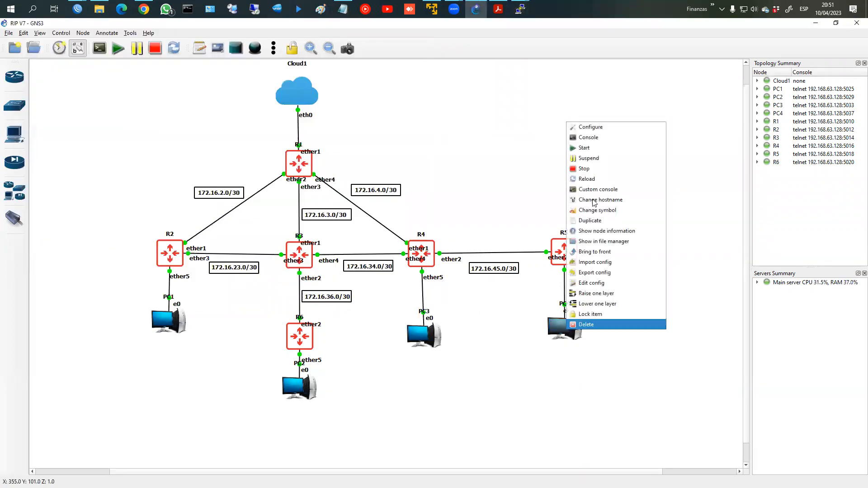
pyautogui.click(585, 138)
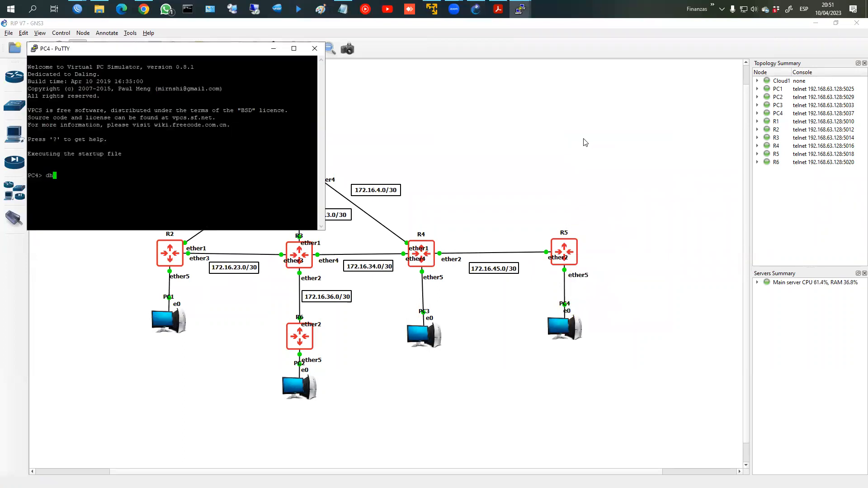
pyautogui.write('dhcp')
pyautogui.press('Return')
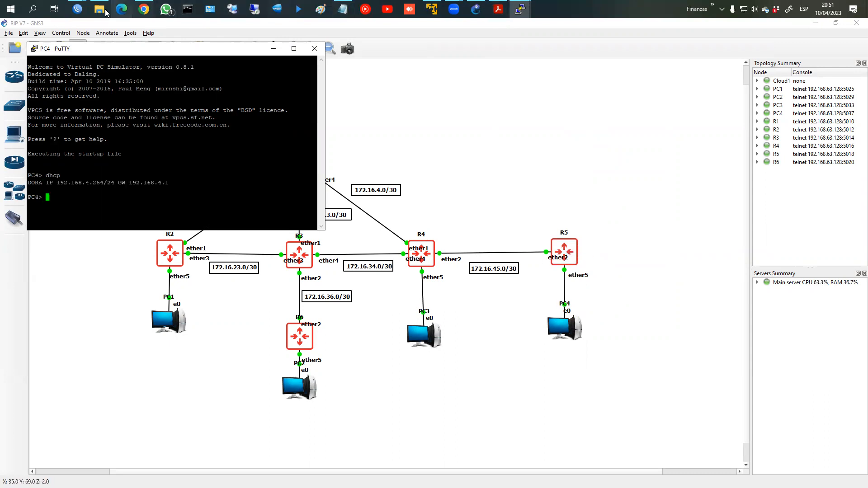
# - Switch to the R5 WinBox session, skip its password change, place it beside the PC4 console and zoom in its interface
pyautogui.moveTo(76, 8)
pyautogui.click(496, 66)
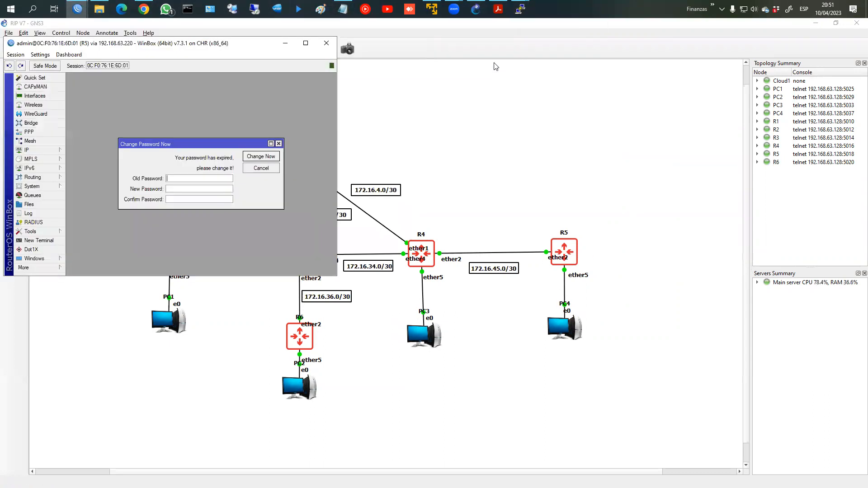
pyautogui.click(255, 170)
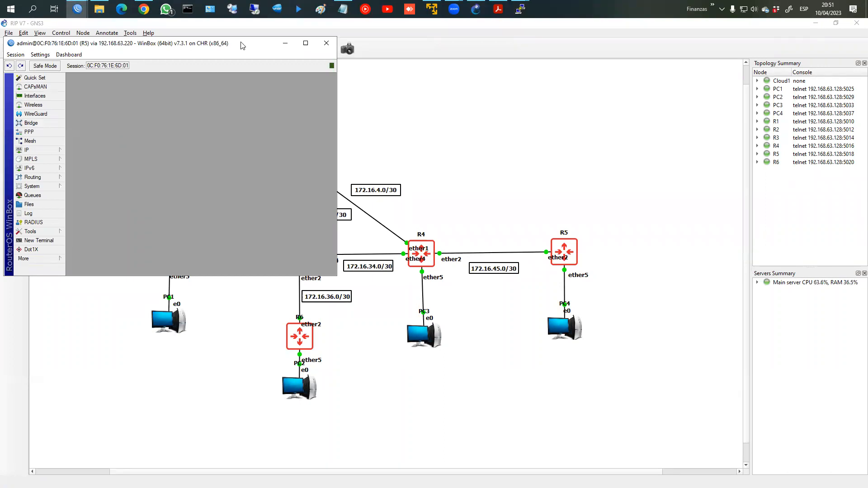
pyautogui.moveTo(241, 46); pyautogui.dragTo(718, 45)
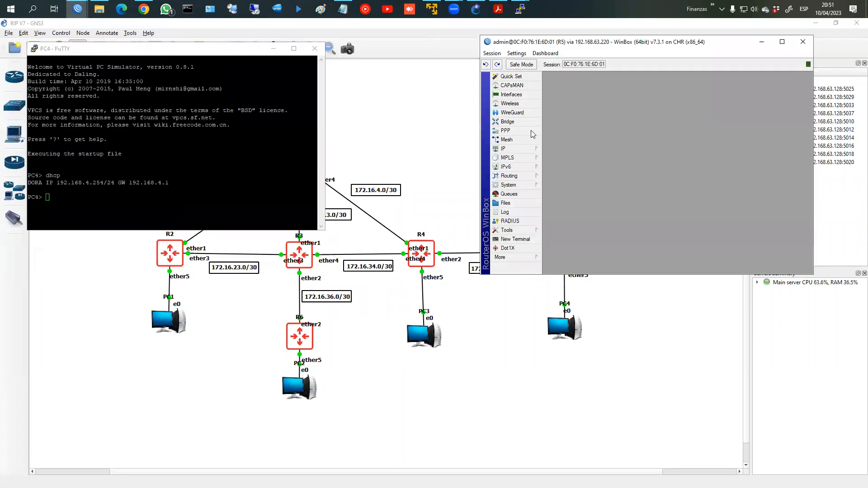
pyautogui.click(517, 53)
pyautogui.click(529, 86)
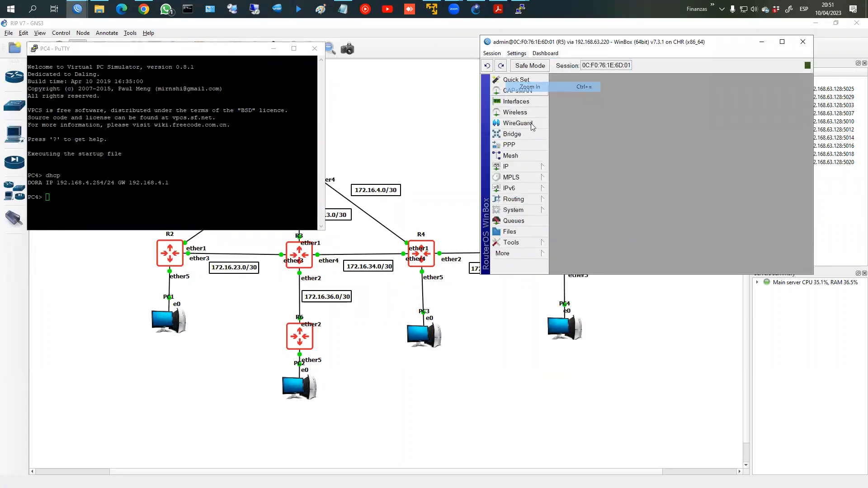
# - Review R5's IP address list and its DHCP server configuration
pyautogui.click(516, 166)
pyautogui.click(581, 179)
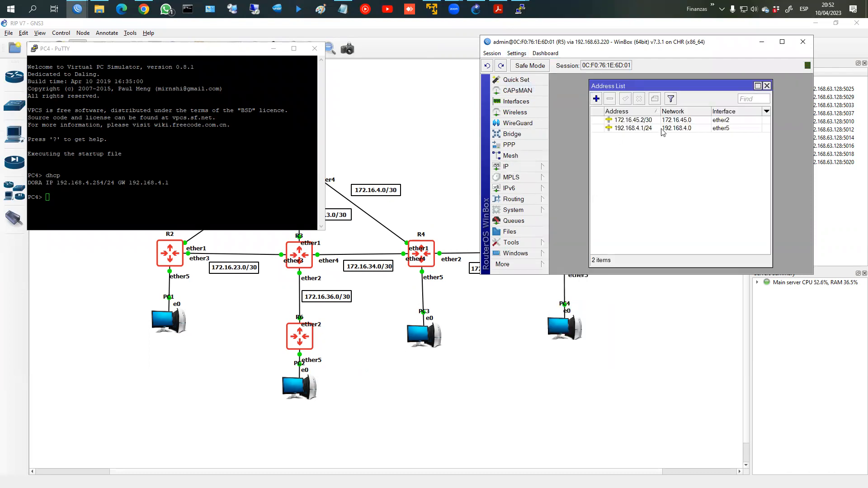
pyautogui.click(524, 166)
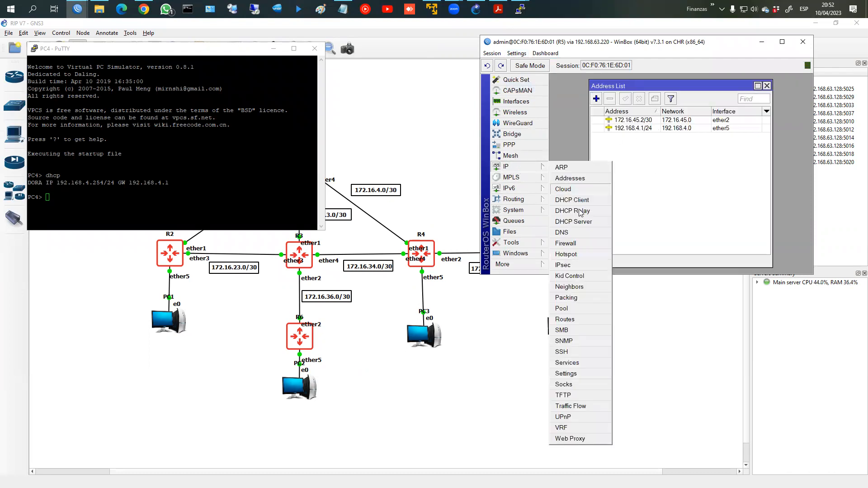
pyautogui.click(581, 222)
pyautogui.click(807, 80)
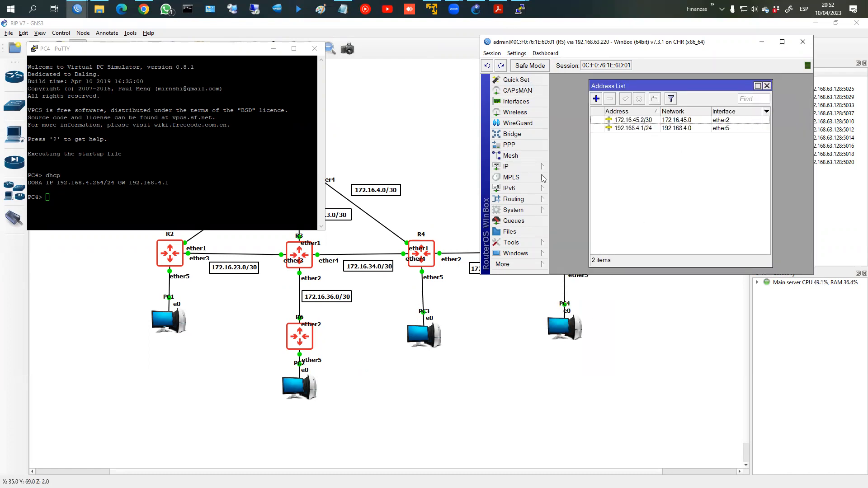
# - Examine the connected routes in R5's route list, then minimize the PC4 console
pyautogui.click(520, 166)
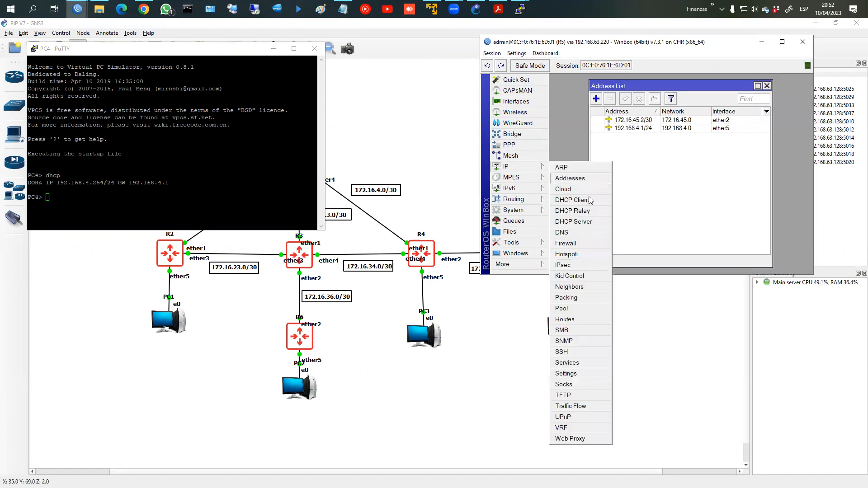
pyautogui.click(584, 320)
pyautogui.click(588, 120)
pyautogui.click(588, 127)
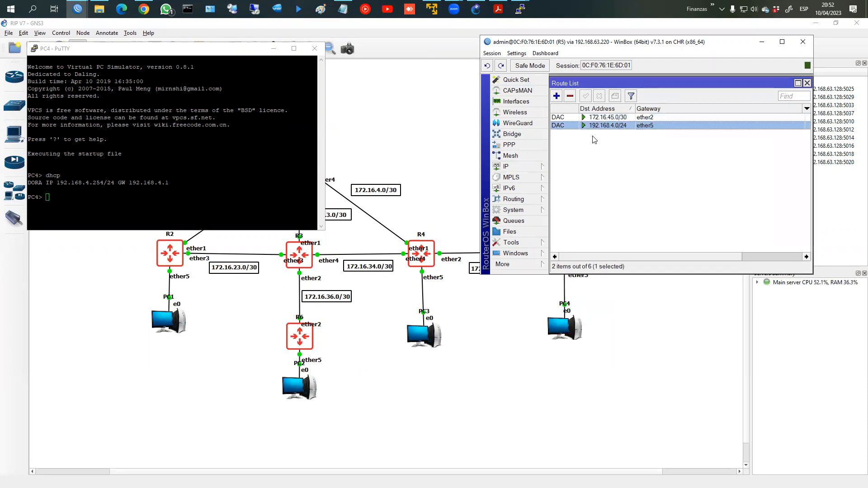
pyautogui.click(273, 50)
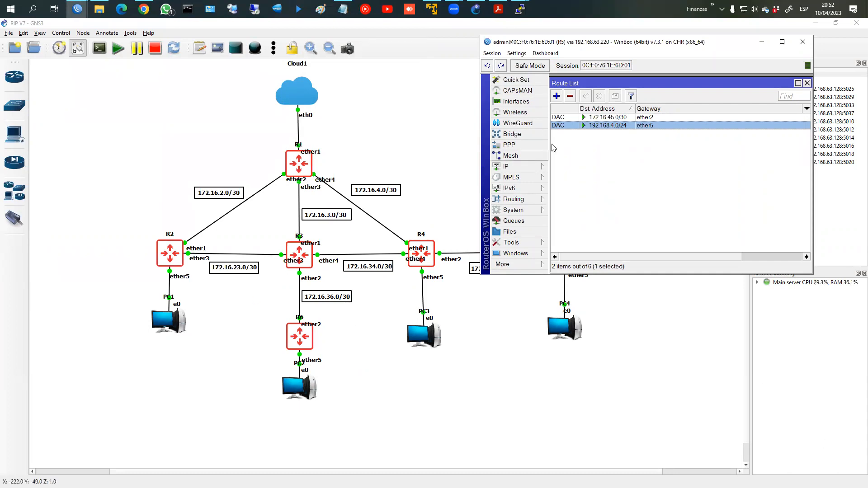
pyautogui.moveTo(78, 16)
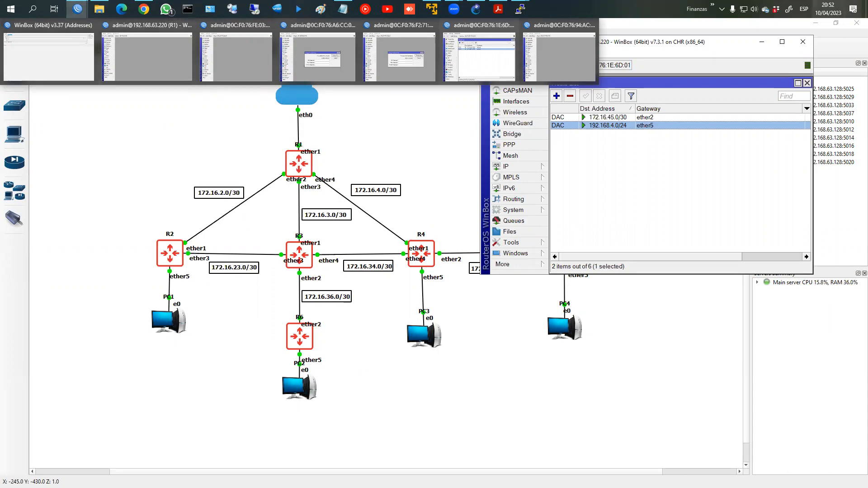
pyautogui.click(166, 9)
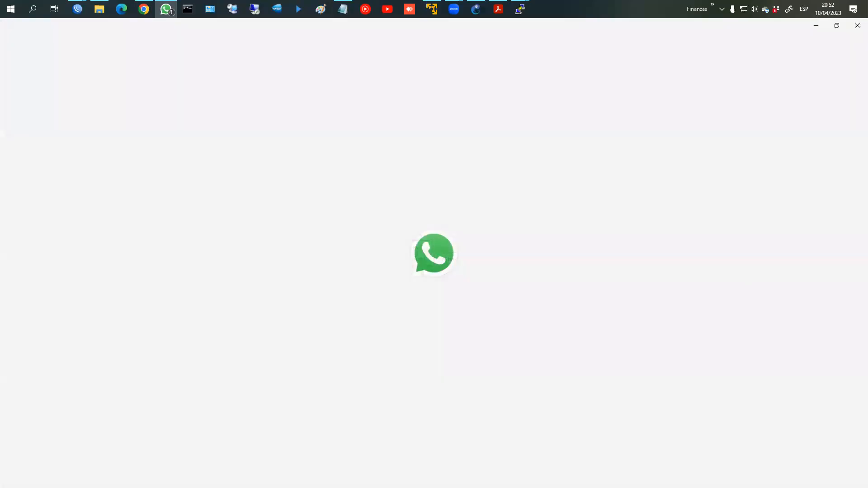
pyautogui.click(818, 28)
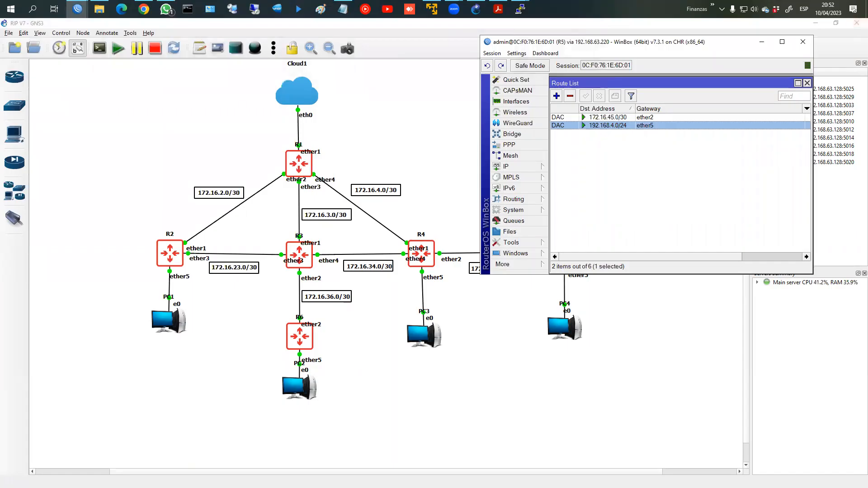
# - Switch to Chrome, look through the VIDEOS DE CLASES section of the Mikrotik course, and return to the GNS3 lab
pyautogui.click(144, 9)
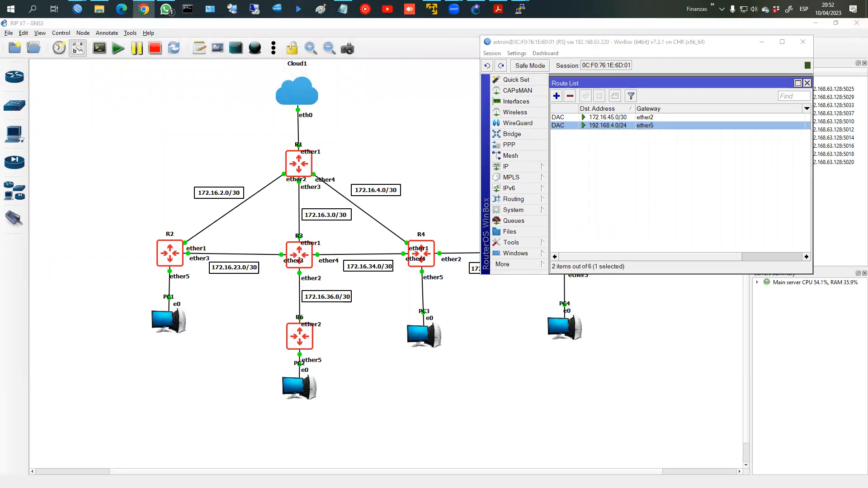
pyautogui.moveTo(867, 46); pyautogui.dragTo(506, 109)
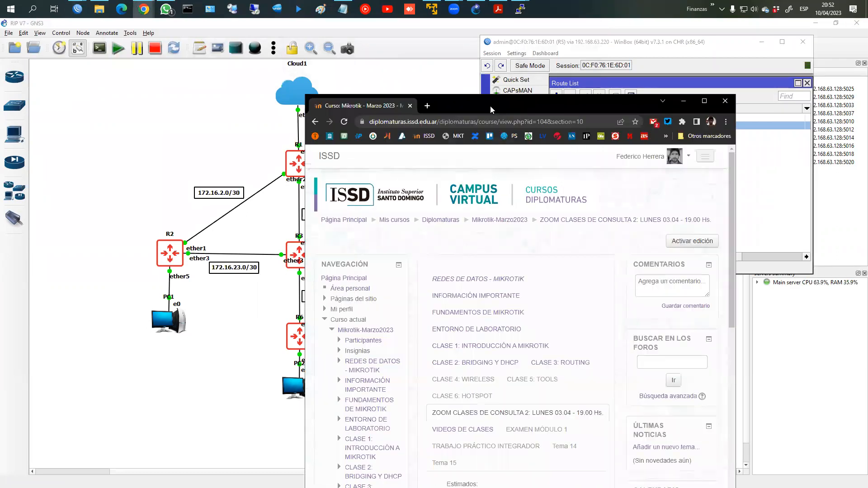
pyautogui.doubleClick(491, 108)
pyautogui.click(466, 221)
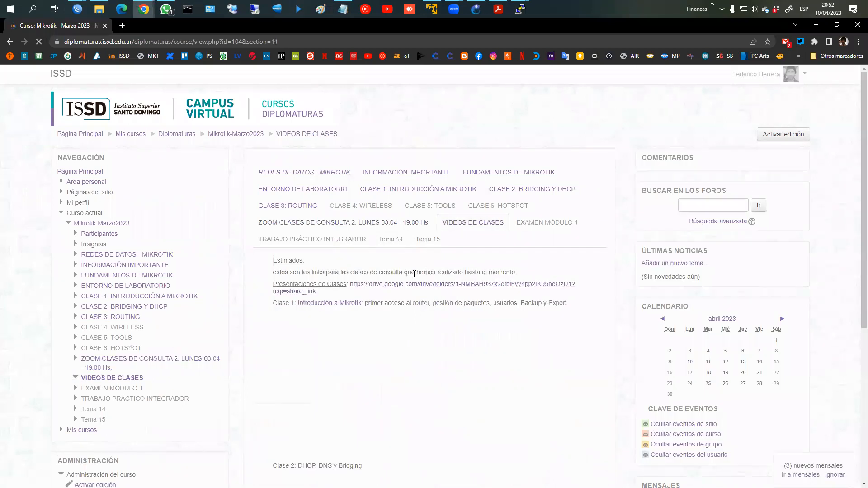
pyautogui.scroll(-3, 407, 272)
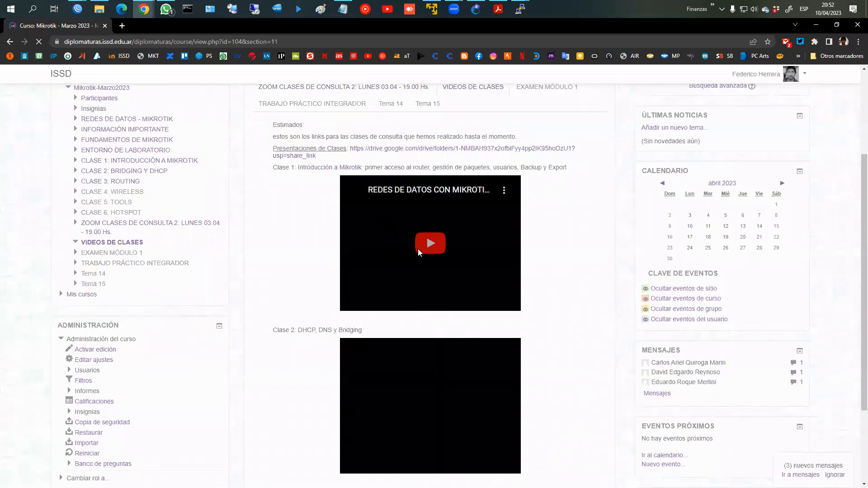
pyautogui.scroll(-3, 418, 265)
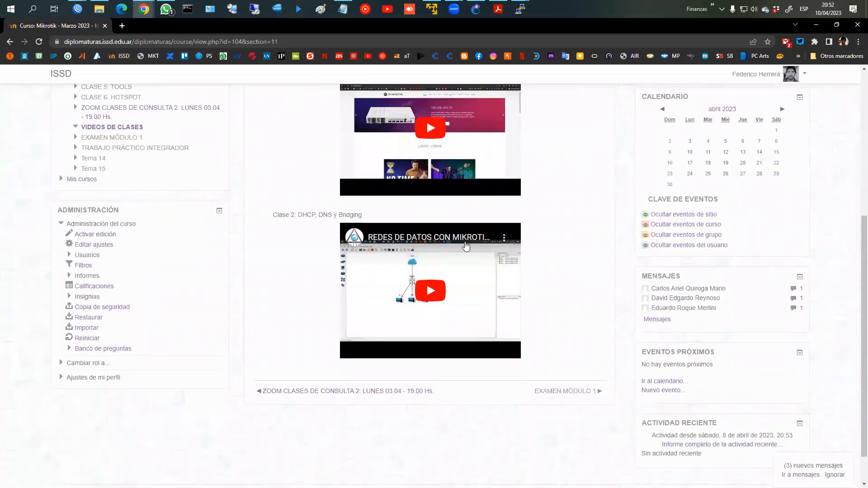
pyautogui.scroll(3, 466, 221)
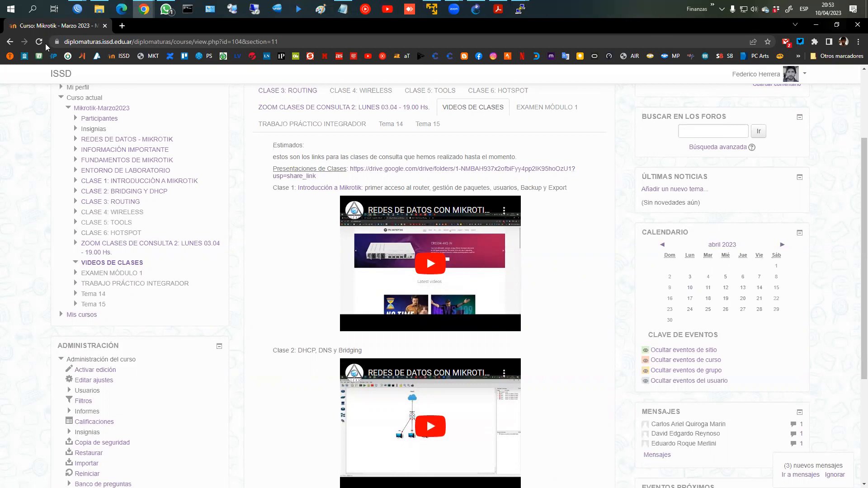
pyautogui.click(144, 9)
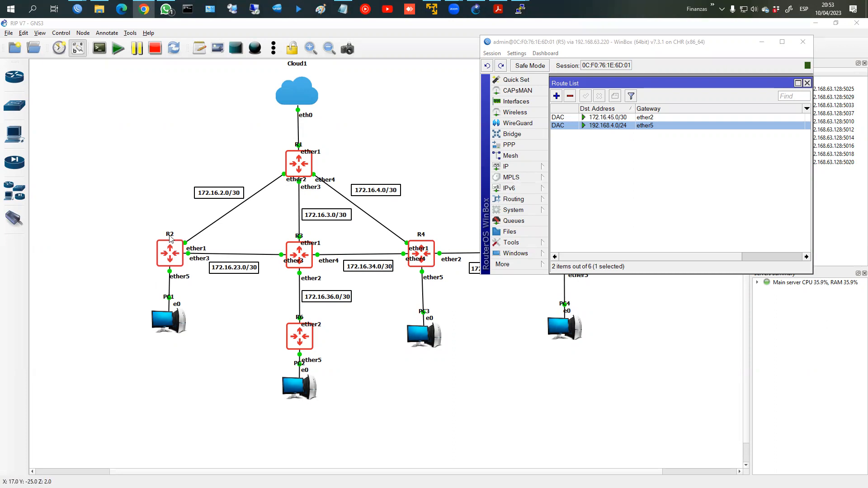
# - Start a new RIP instance named rip-instance-1 on R5 that redistributes connected routes, widening the session window
pyautogui.click(527, 200)
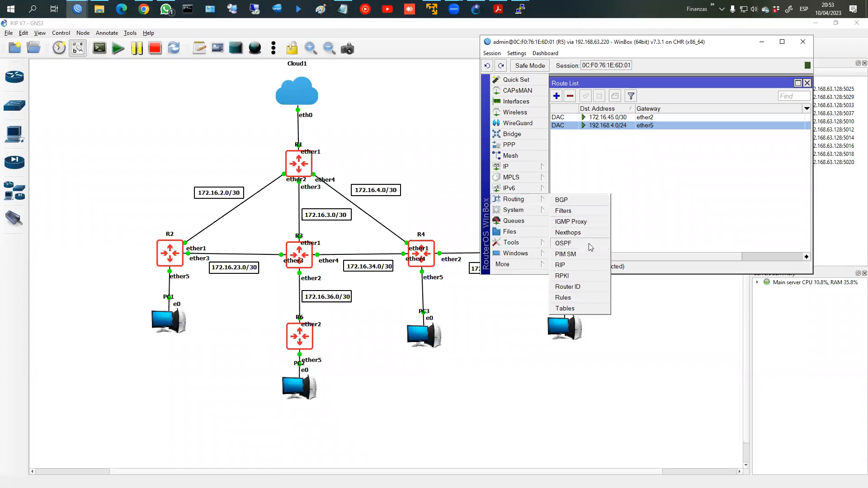
pyautogui.click(563, 269)
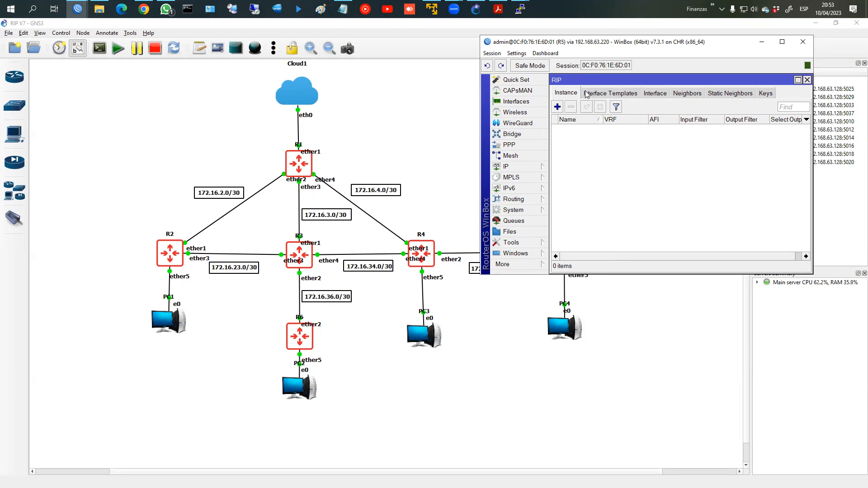
pyautogui.click(557, 109)
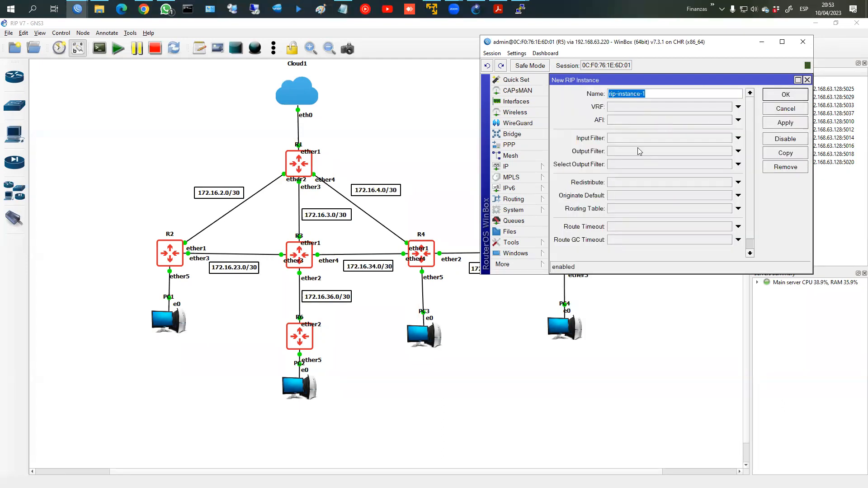
pyautogui.click(615, 183)
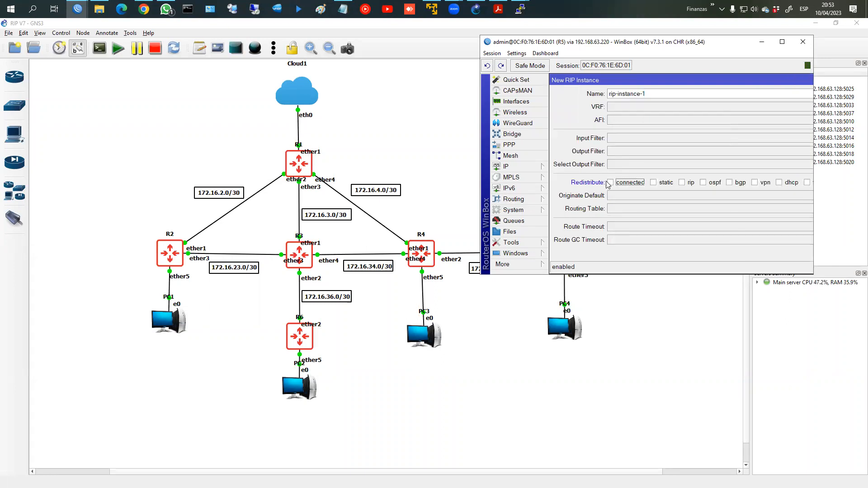
pyautogui.click(611, 184)
pyautogui.moveTo(814, 55); pyautogui.dragTo(864, 57)
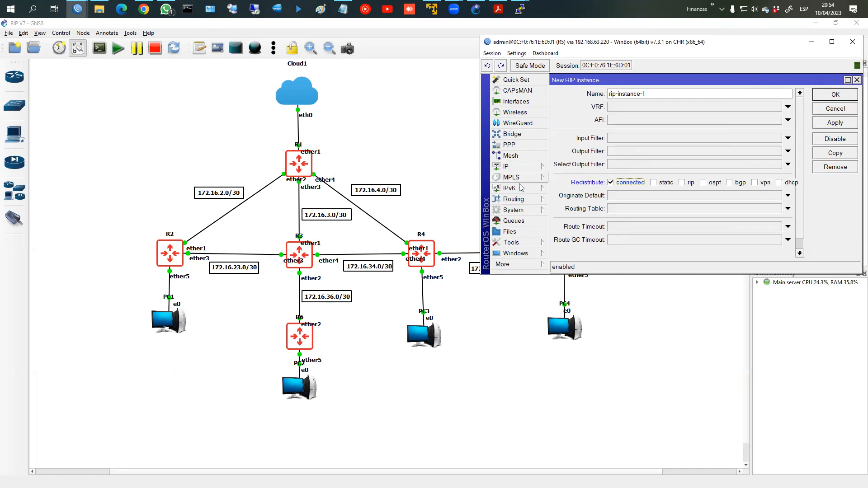
# - Check R5's routing filter rules and return to the new RIP instance
pyautogui.click(515, 199)
pyautogui.click(605, 222)
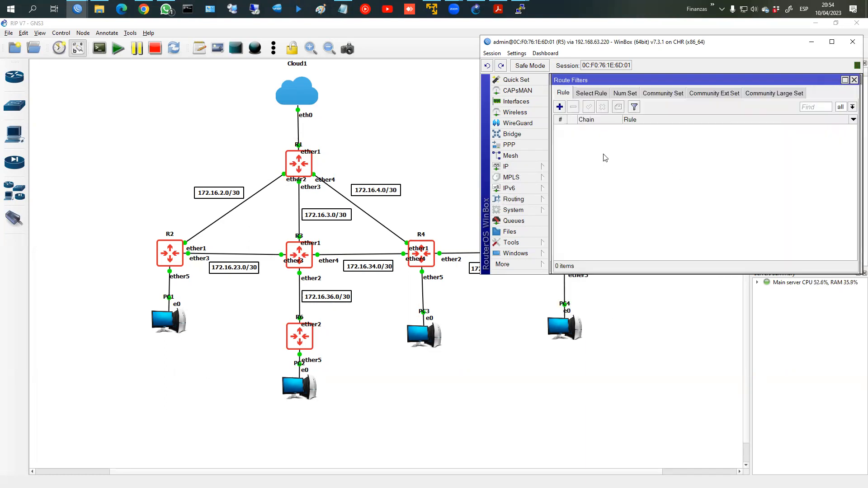
pyautogui.click(854, 80)
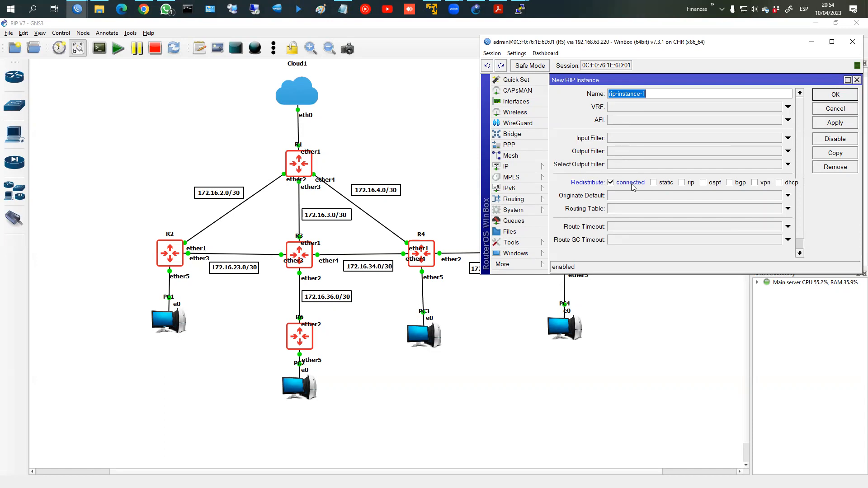
# - Save the RIP instance on R5 and add an interface template for rip-instance-1 covering all interfaces
pyautogui.click(829, 123)
pyautogui.click(833, 97)
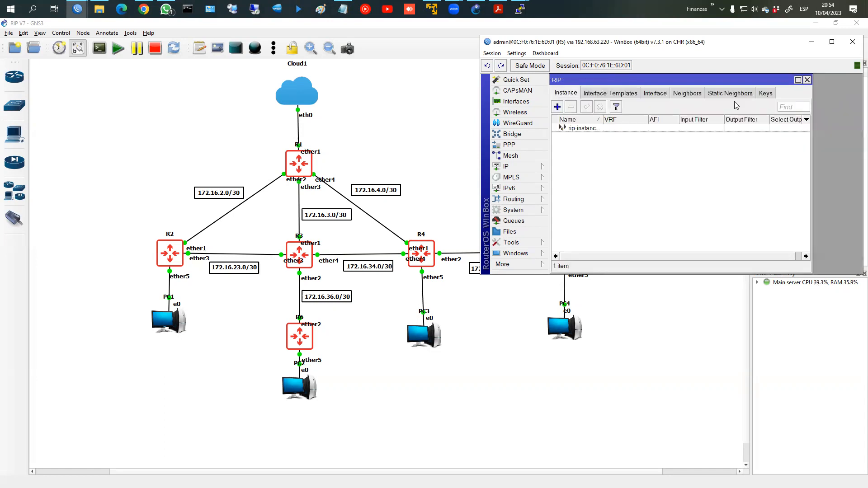
pyautogui.click(602, 94)
pyautogui.click(558, 107)
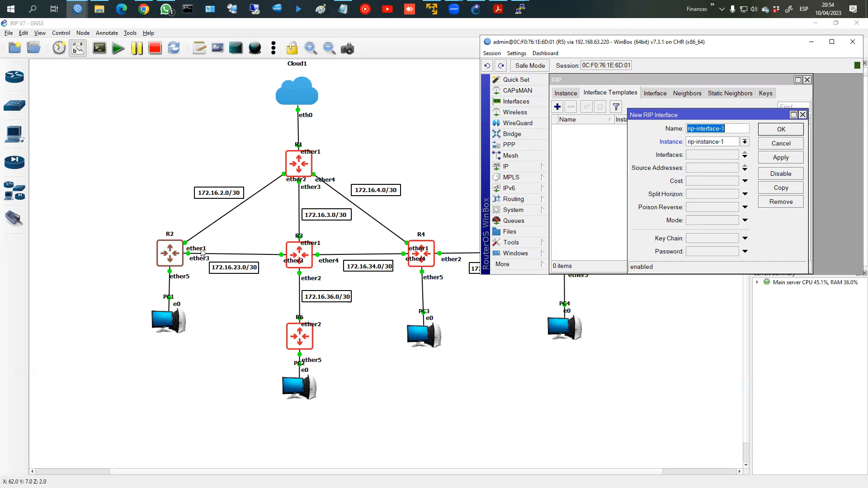
pyautogui.click(744, 157)
pyautogui.click(734, 155)
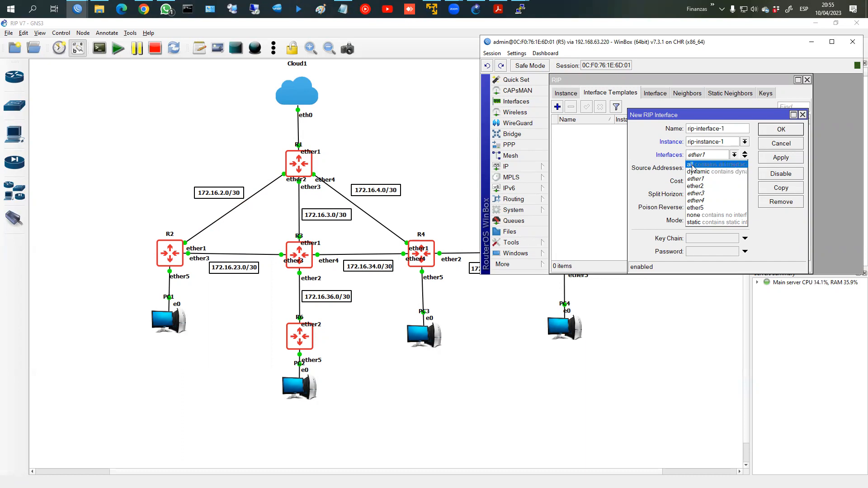
pyautogui.click(693, 165)
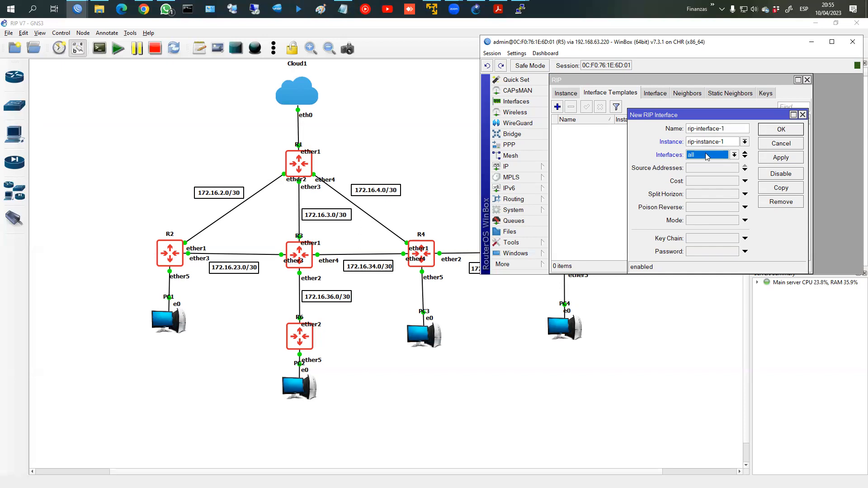
pyautogui.click(781, 132)
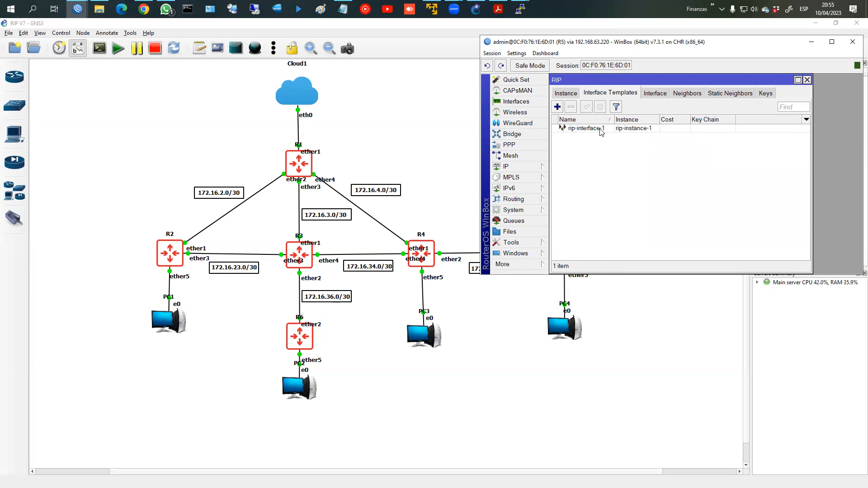
# - Review R5's RIP instance and interface template lists, and open its IP route list
pyautogui.click(570, 96)
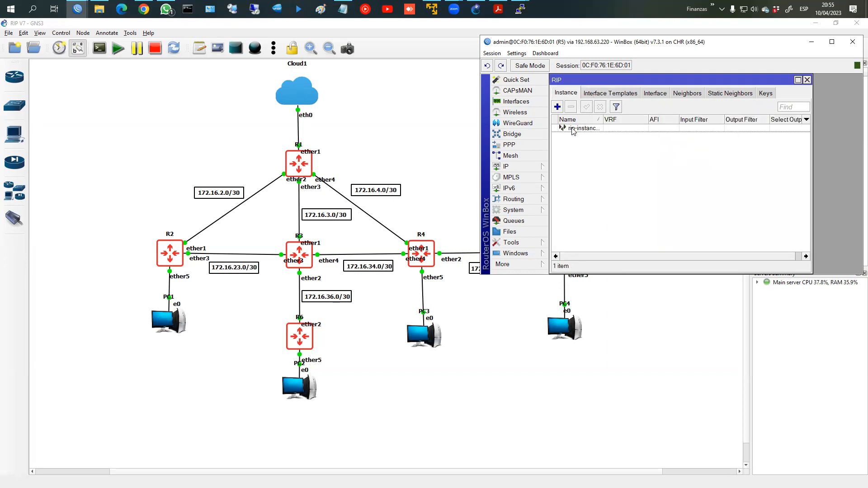
pyautogui.click(604, 96)
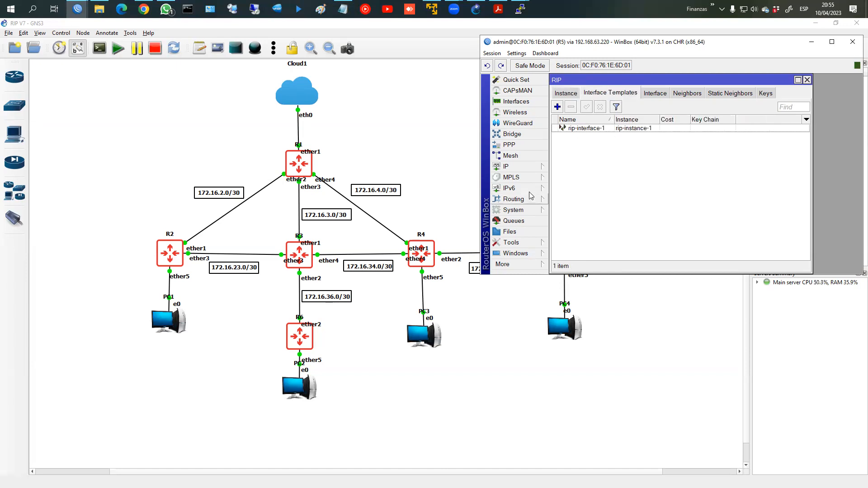
pyautogui.click(509, 167)
pyautogui.click(571, 319)
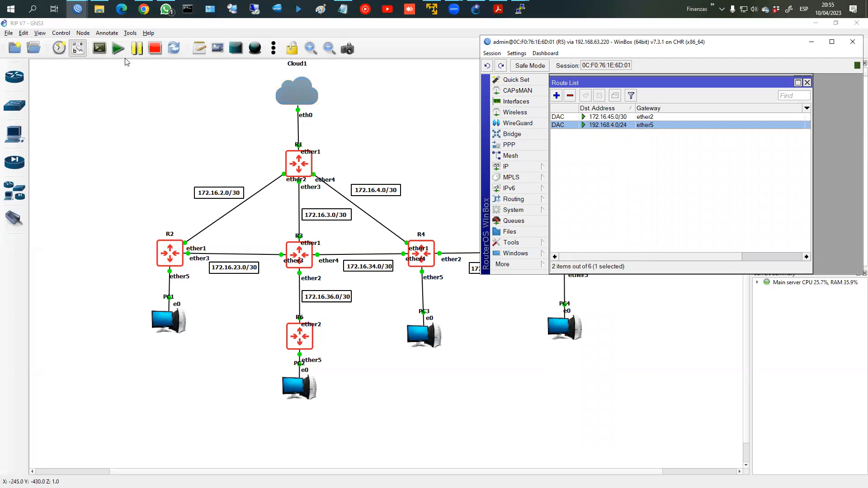
# - Bring up R3's session, place it over R5's window clear of the topology, and enlarge its interface
pyautogui.moveTo(78, 9)
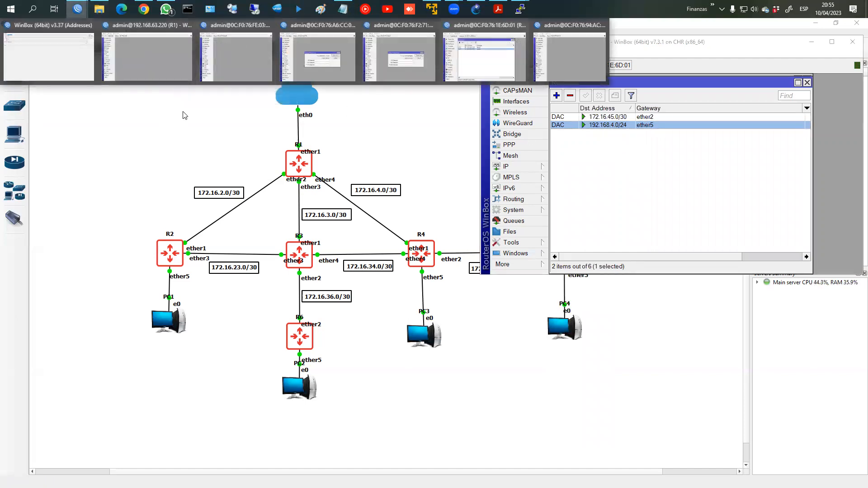
pyautogui.click(315, 64)
pyautogui.click(262, 170)
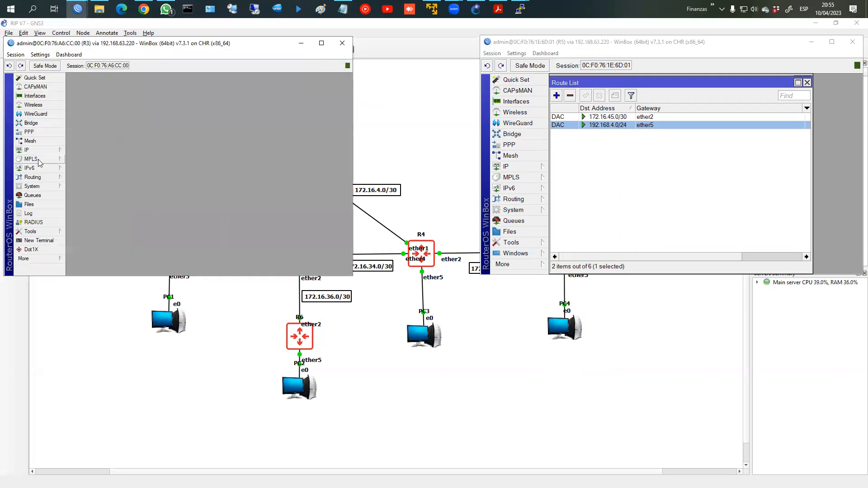
pyautogui.moveTo(162, 46); pyautogui.dragTo(629, 46)
pyautogui.click(508, 55)
pyautogui.click(533, 88)
# - Create the RIP instance rip-instance-1 on R3, redistributing connected routes
pyautogui.click(505, 201)
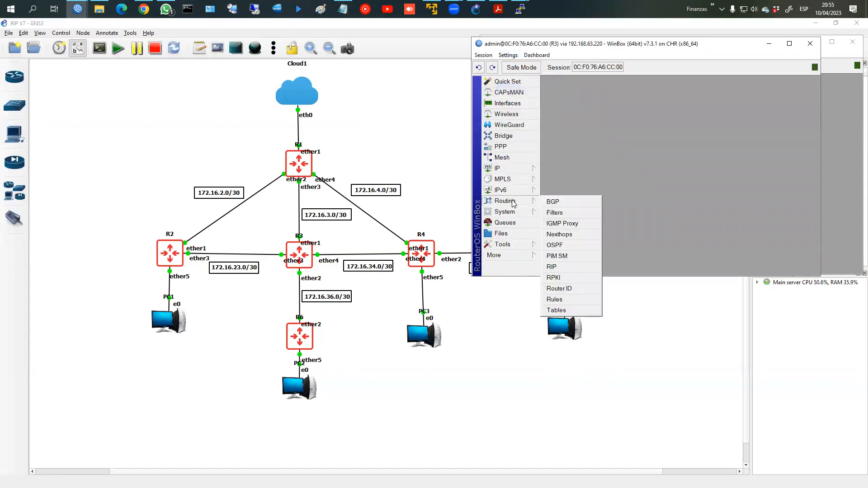
pyautogui.click(570, 269)
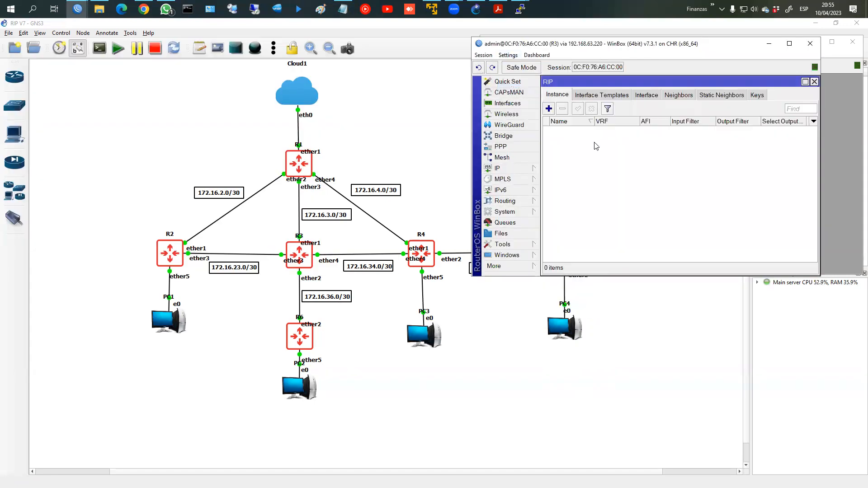
pyautogui.click(549, 109)
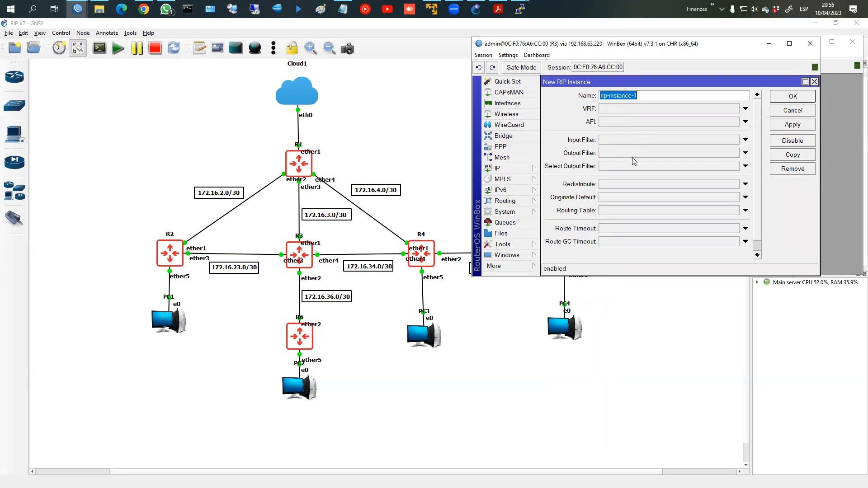
pyautogui.click(627, 198)
pyautogui.click(745, 197)
pyautogui.click(637, 184)
pyautogui.click(622, 185)
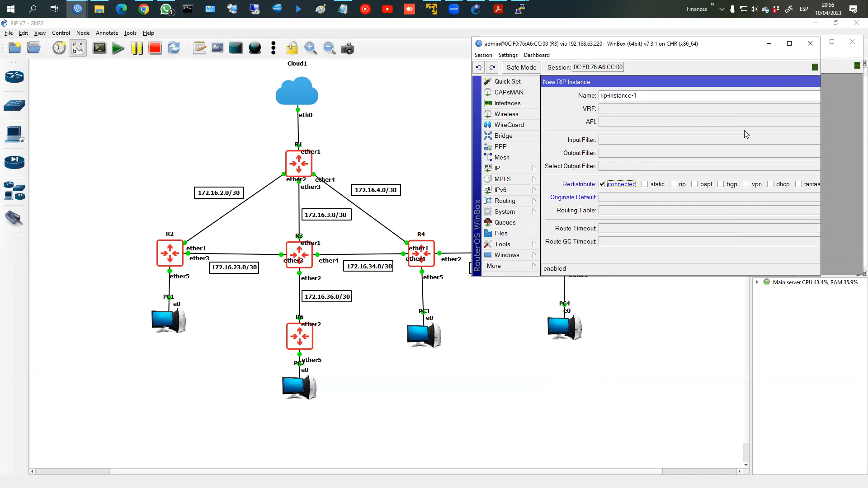
pyautogui.press('Return')
# - Add the RIP interface template rip-interface-1 on R3 for rip-instance-1 with interfaces set to all
pyautogui.click(598, 95)
pyautogui.click(549, 109)
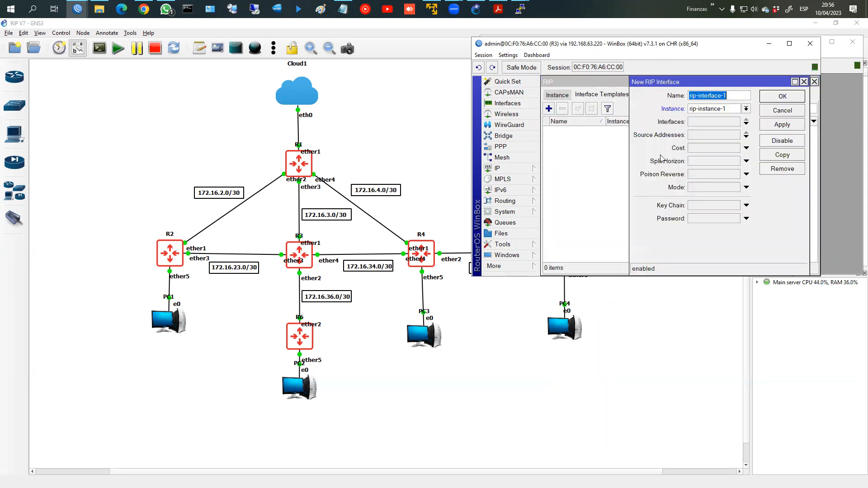
pyautogui.click(707, 123)
pyautogui.click(707, 122)
pyautogui.click(723, 130)
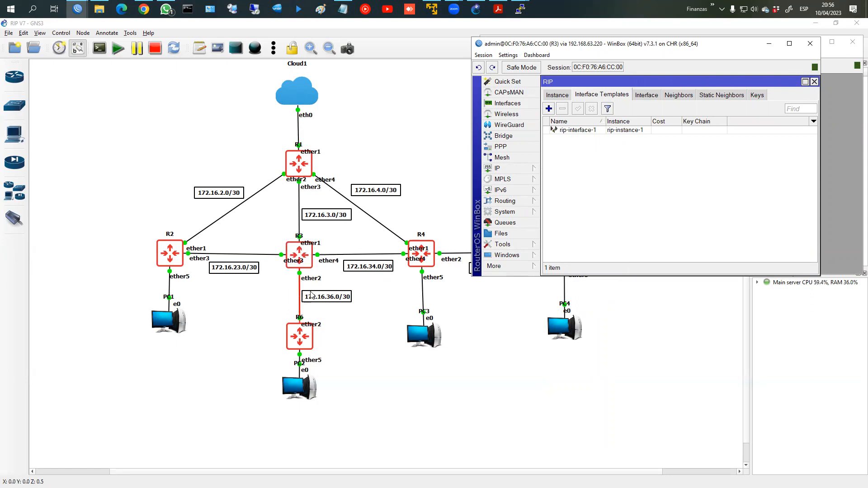
# - Change the interfaces of R3's rip-interface-1 template to ether1, ether2, ether3 and ether4
pyautogui.doubleClick(577, 131)
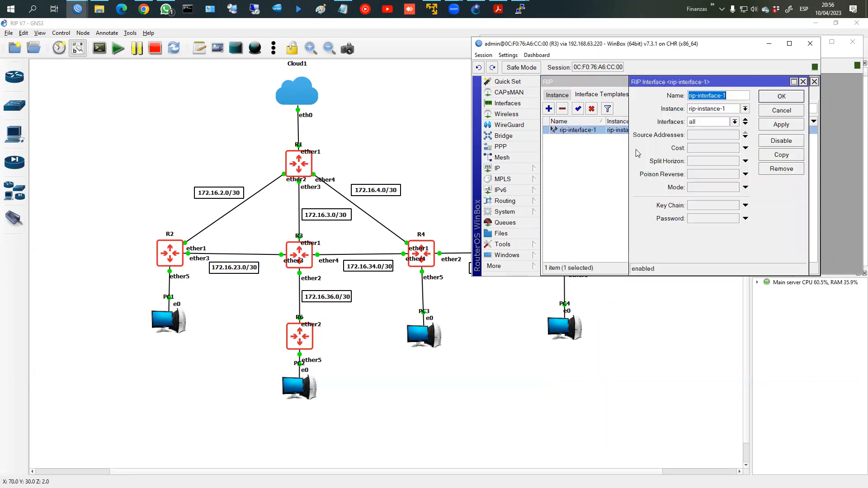
pyautogui.click(736, 122)
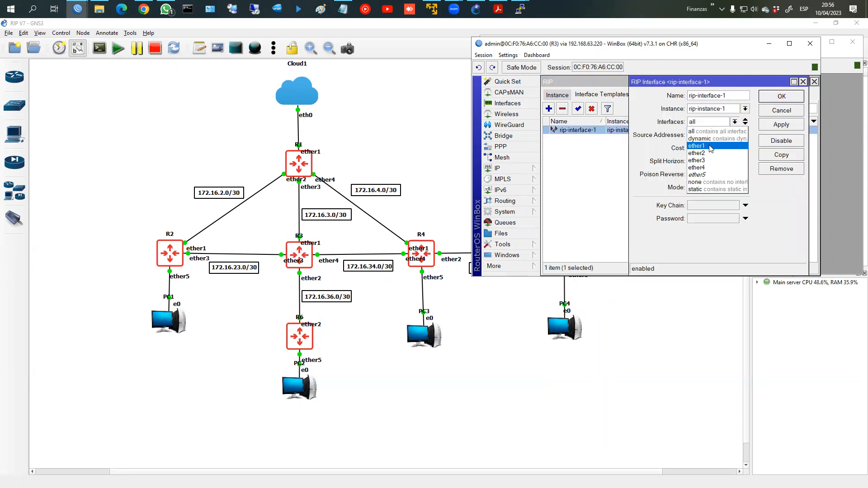
pyautogui.click(744, 144)
pyautogui.click(745, 124)
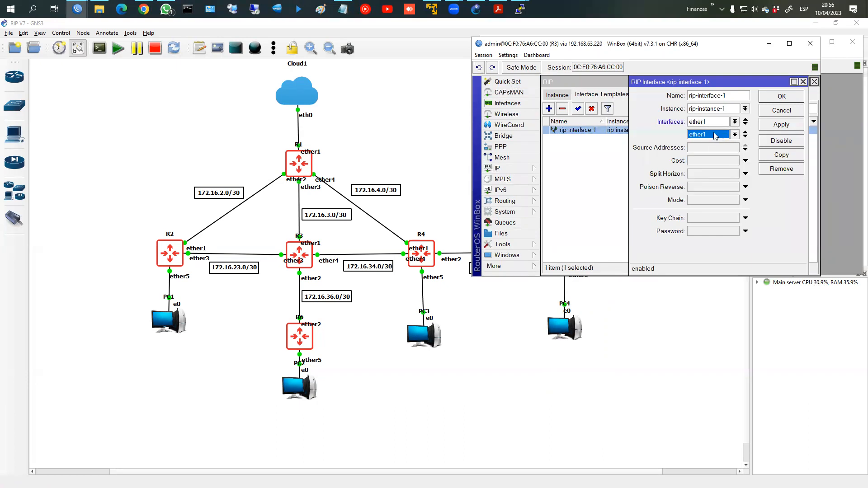
pyautogui.click(735, 134)
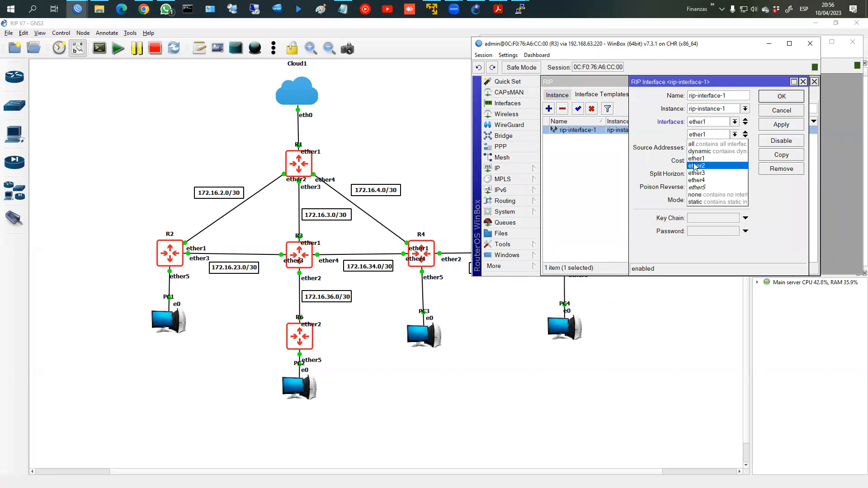
pyautogui.click(695, 166)
pyautogui.click(746, 136)
pyautogui.click(726, 149)
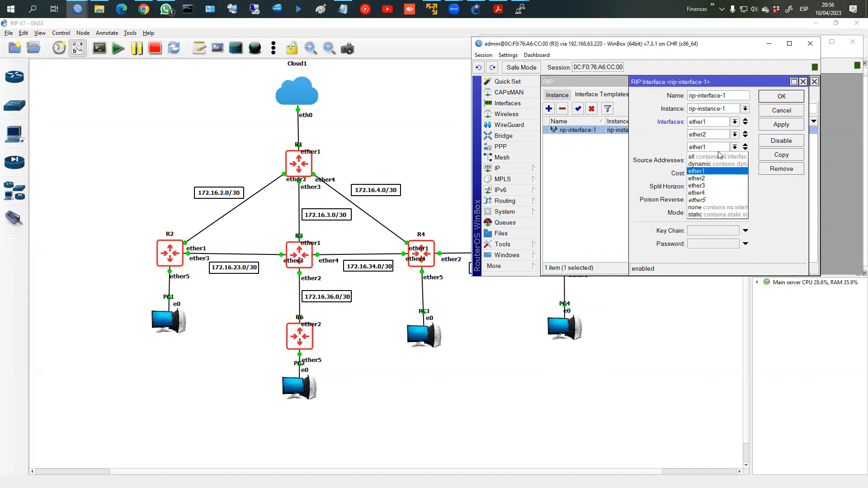
pyautogui.click(697, 186)
pyautogui.click(745, 147)
pyautogui.click(724, 160)
pyautogui.click(699, 204)
pyautogui.click(779, 98)
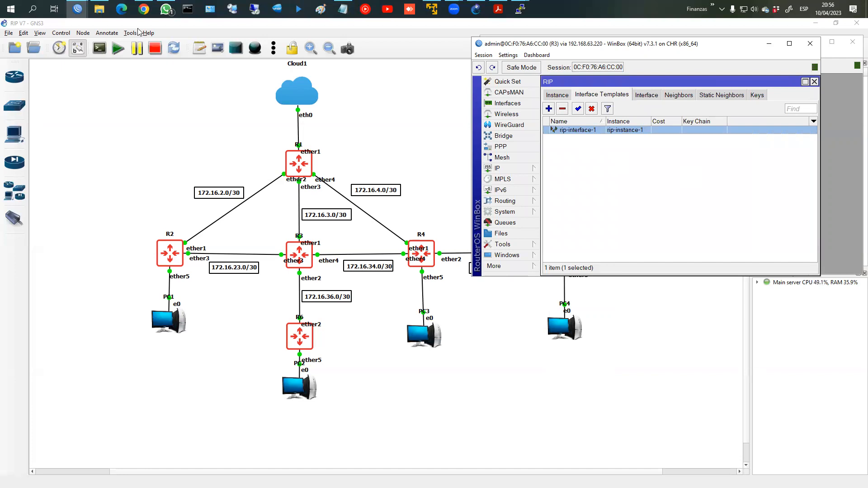
# - Bring up R2's session and open the IP address list in R3's session
pyautogui.click(87, 12)
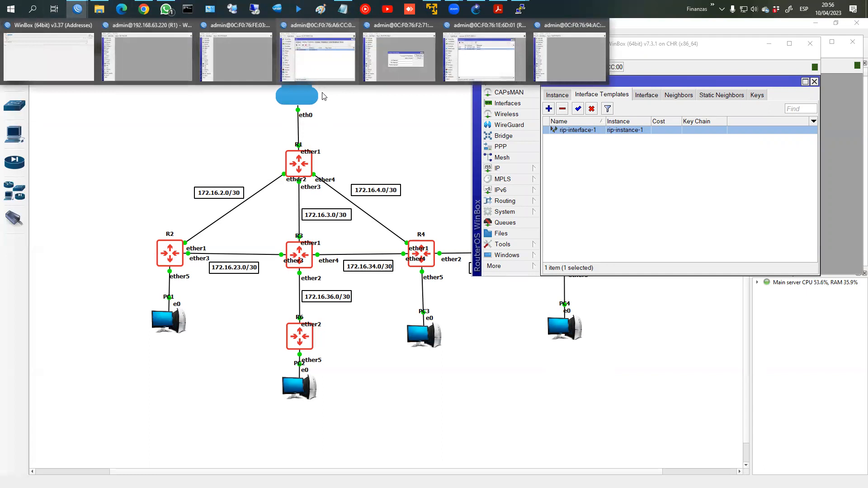
pyautogui.click(328, 64)
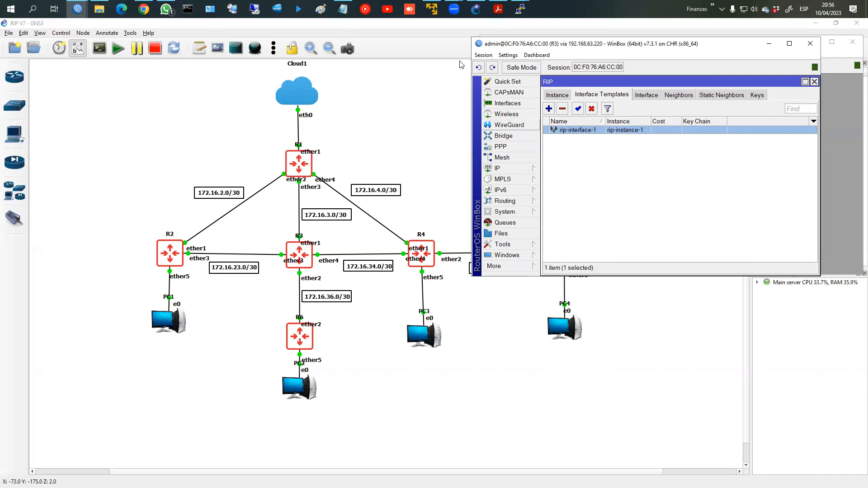
pyautogui.click(82, 14)
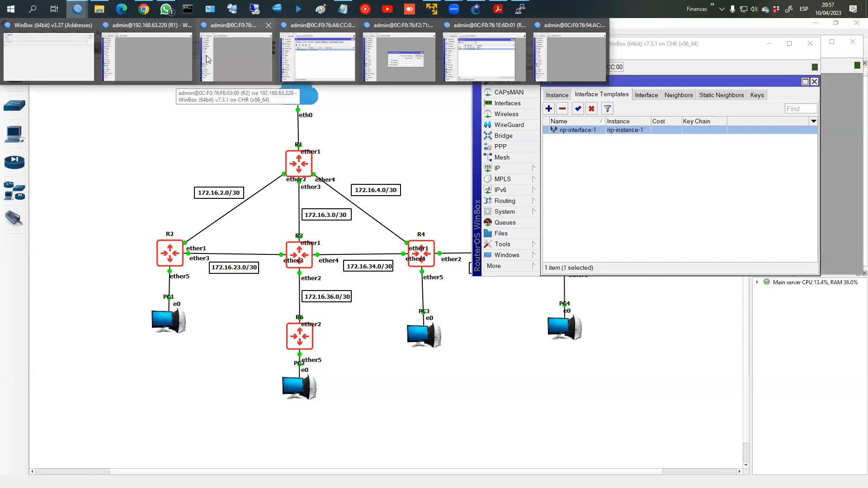
pyautogui.click(249, 61)
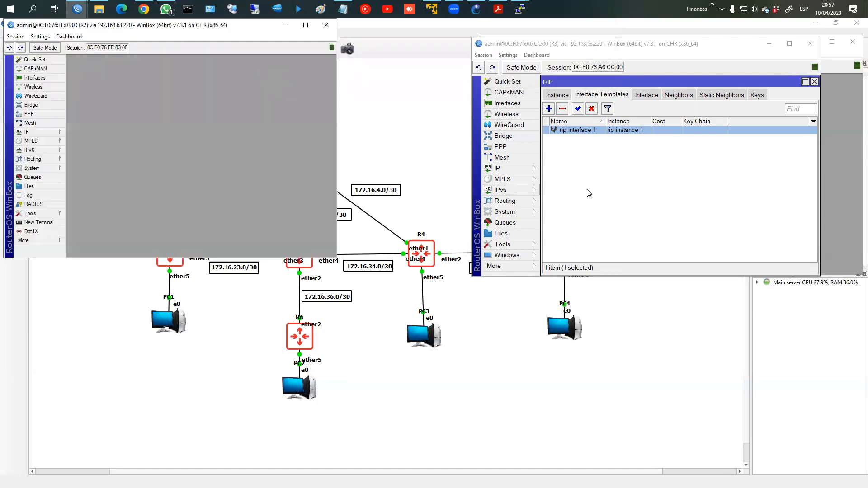
pyautogui.click(497, 168)
pyautogui.click(590, 180)
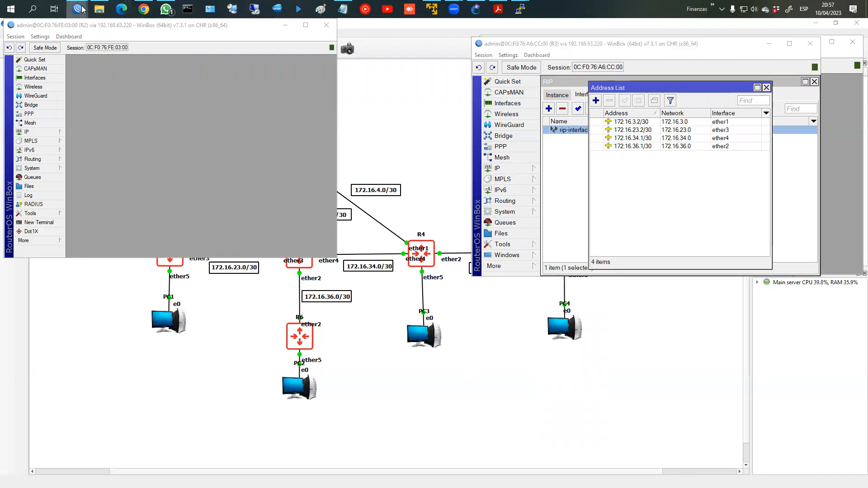
# - Bring up R1's session and return to R3's session
pyautogui.moveTo(82, 10)
pyautogui.click(161, 38)
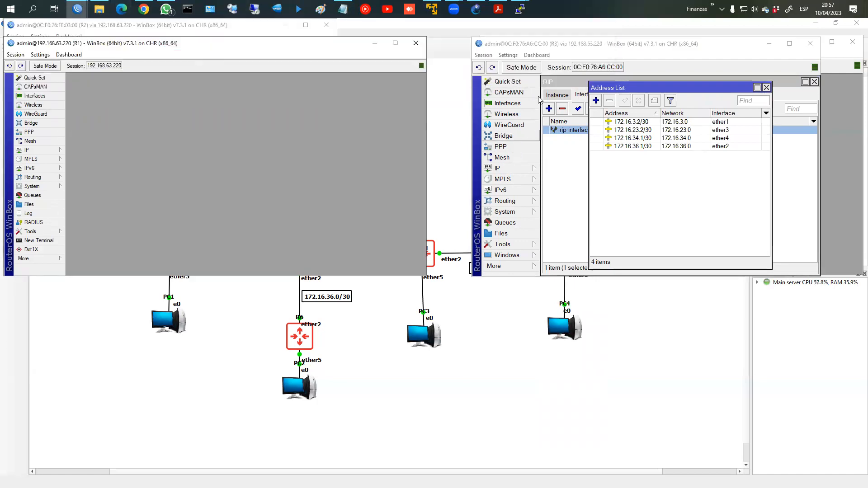
pyautogui.moveTo(77, 9)
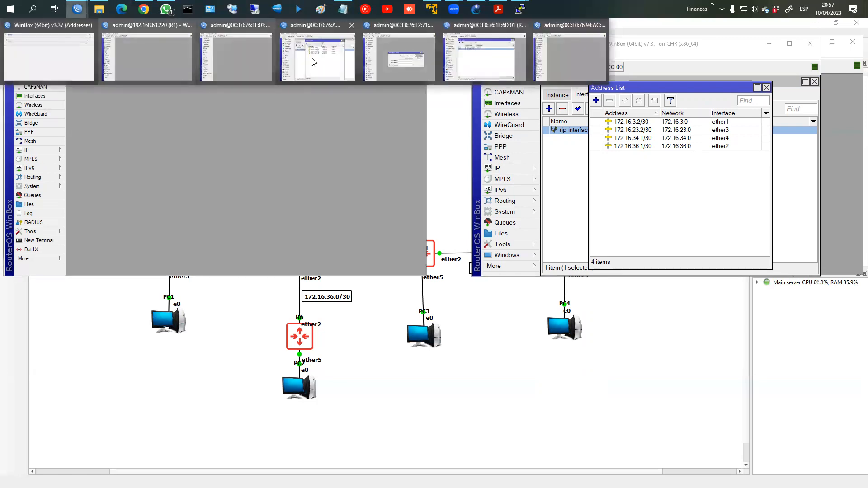
pyautogui.click(341, 60)
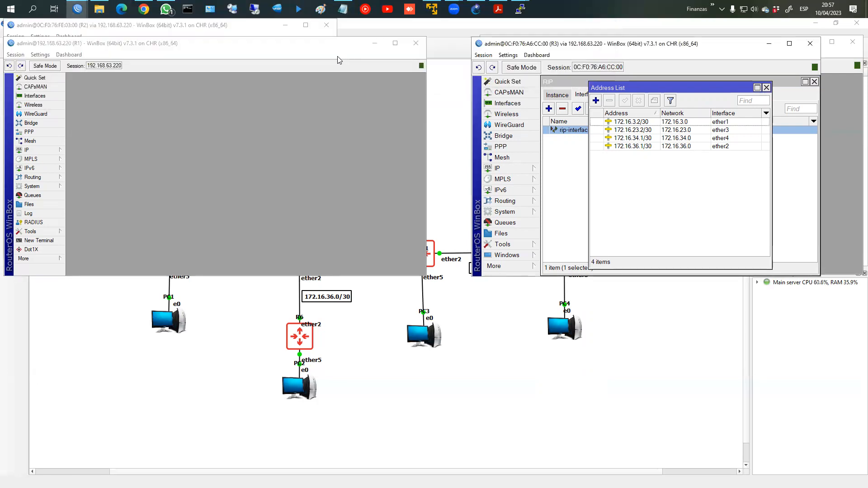
# - Place R2's session over R3's window with an enlarged interface, and open its IP address list
pyautogui.click(135, 37)
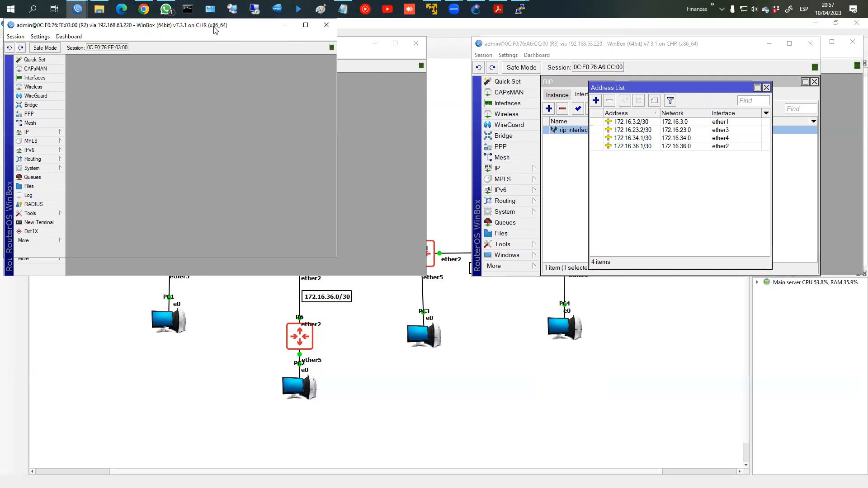
pyautogui.moveTo(671, 55); pyautogui.dragTo(671, 55)
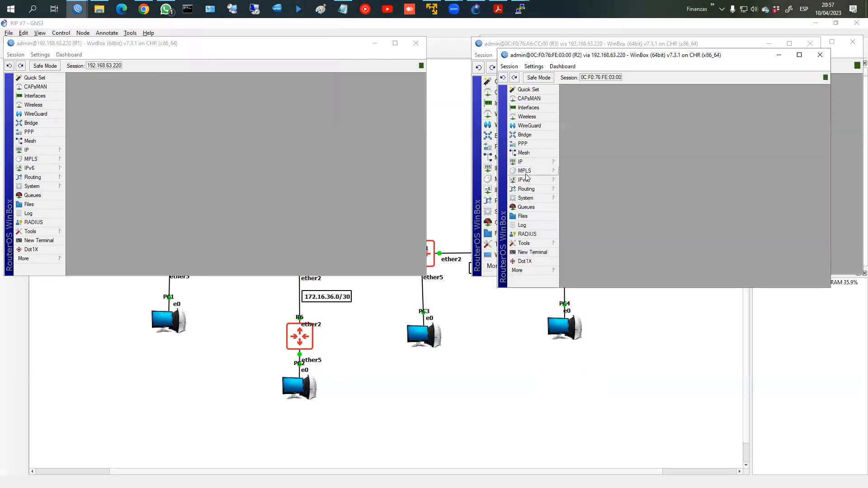
pyautogui.click(534, 66)
pyautogui.click(545, 100)
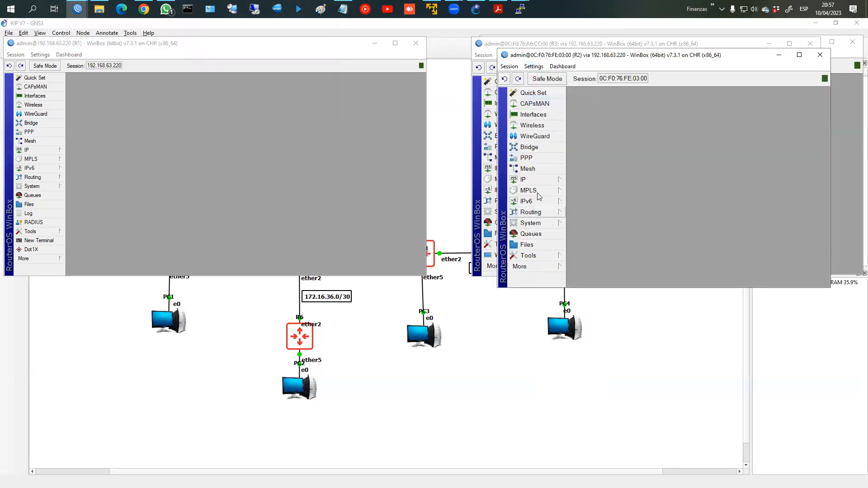
pyautogui.click(525, 180)
pyautogui.click(588, 192)
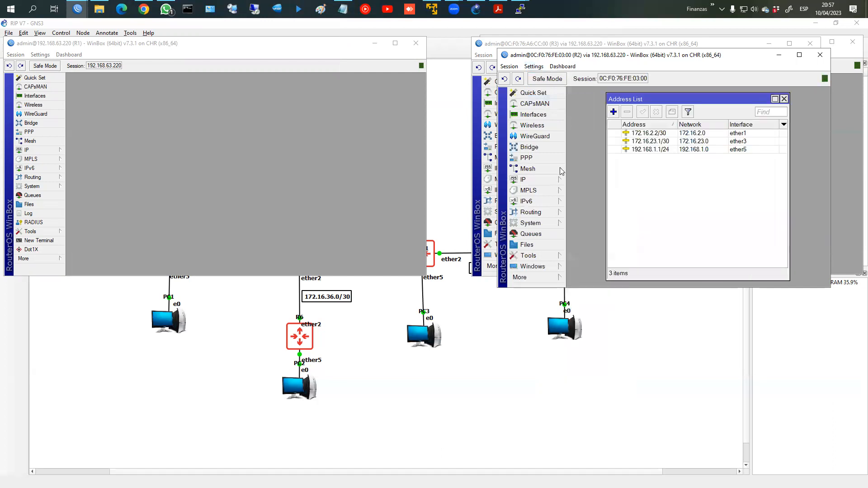
pyautogui.moveTo(569, 60); pyautogui.dragTo(542, 42)
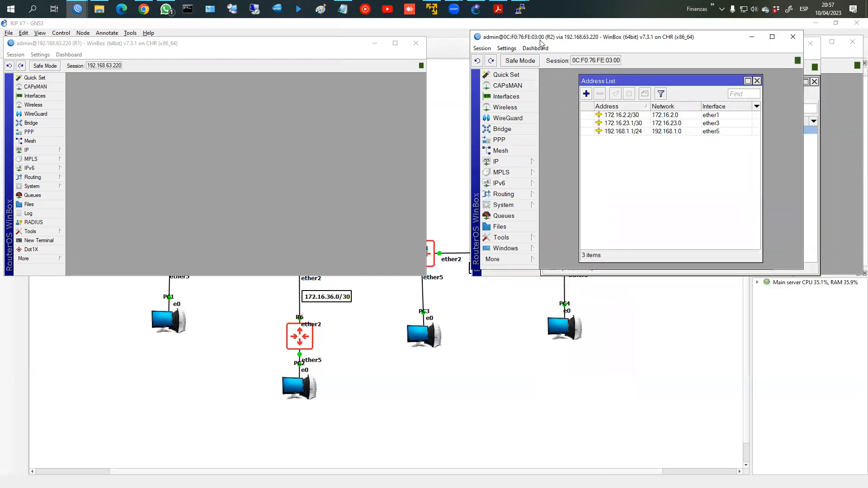
# - Check R2's IP route list for its connected networks, leaving the address list open
pyautogui.click(516, 163)
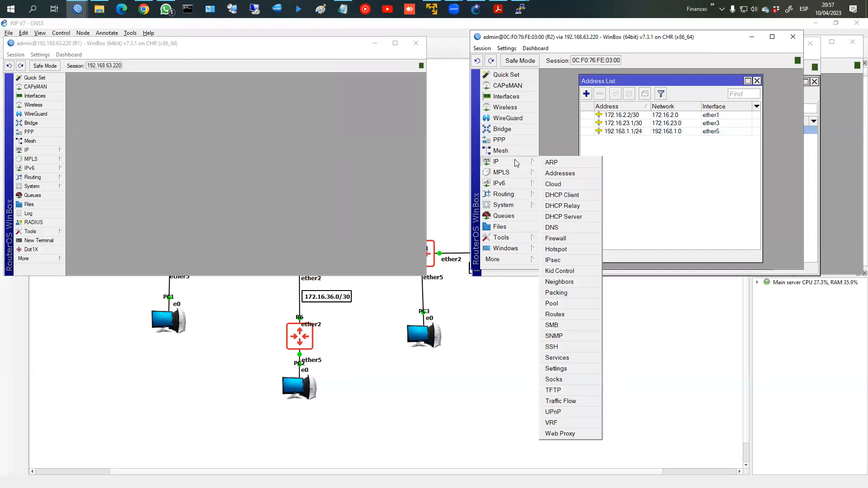
pyautogui.click(563, 314)
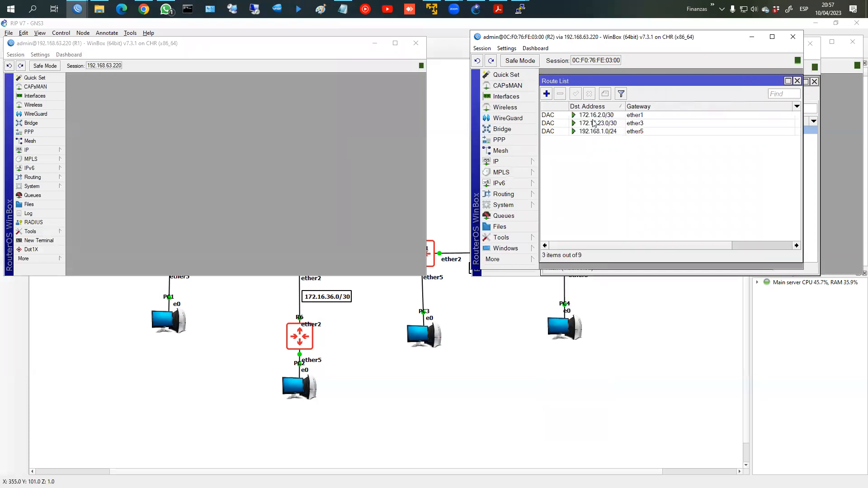
pyautogui.click(797, 81)
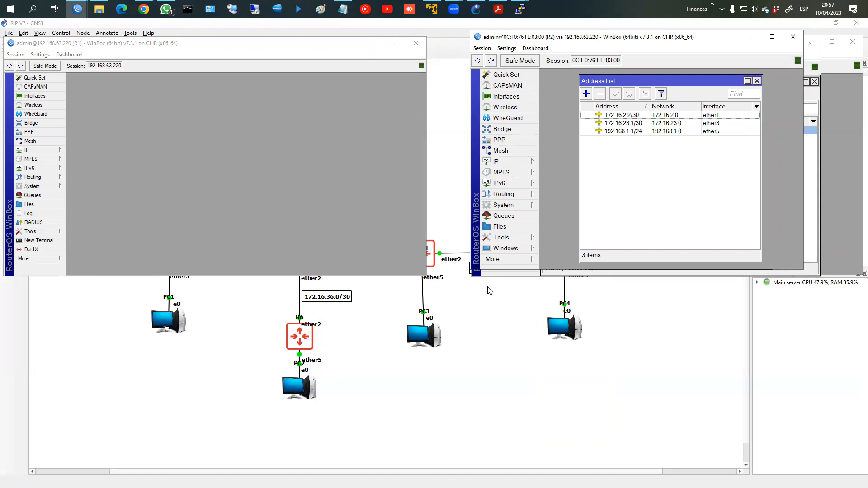
# - View the network topology, and open R5's RIP settings to check its configured instance
pyautogui.click(514, 301)
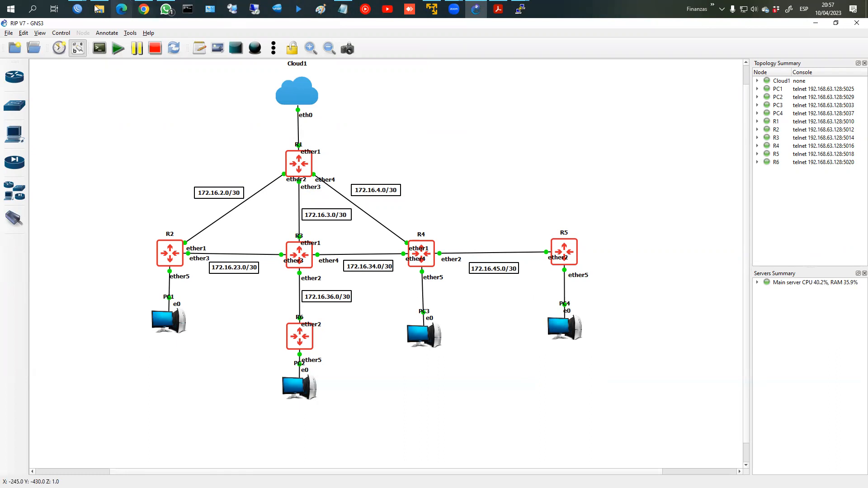
pyautogui.moveTo(83, 11)
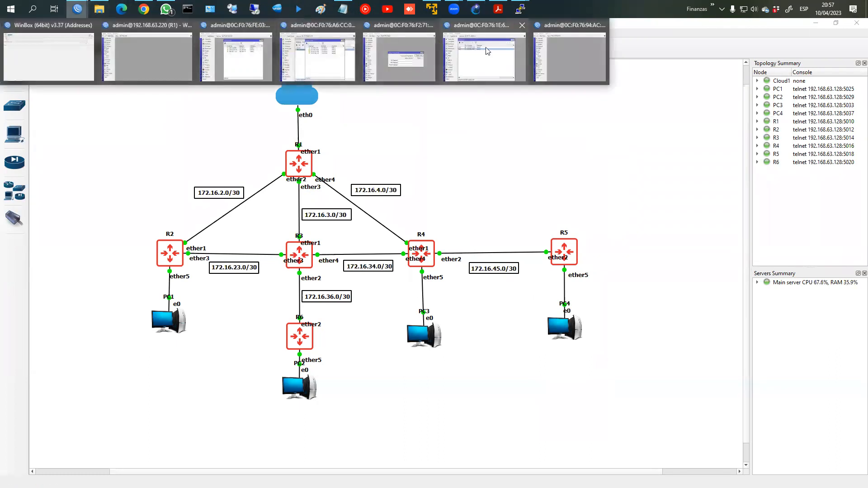
pyautogui.click(486, 48)
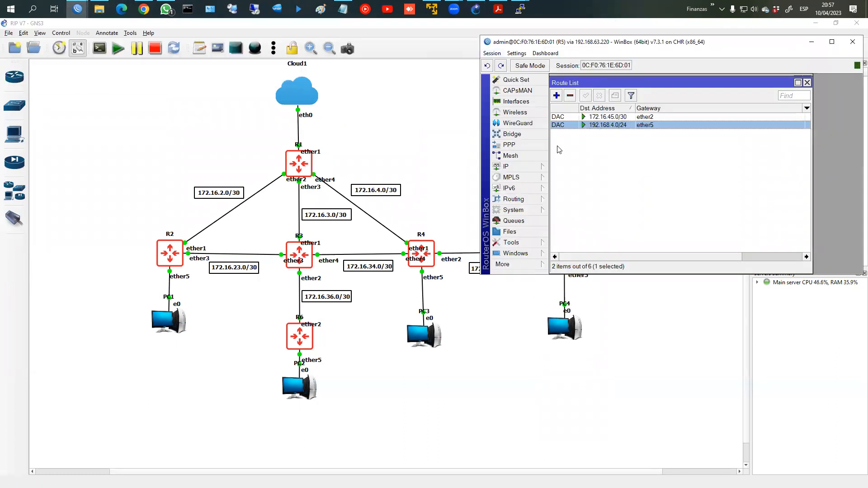
pyautogui.click(523, 204)
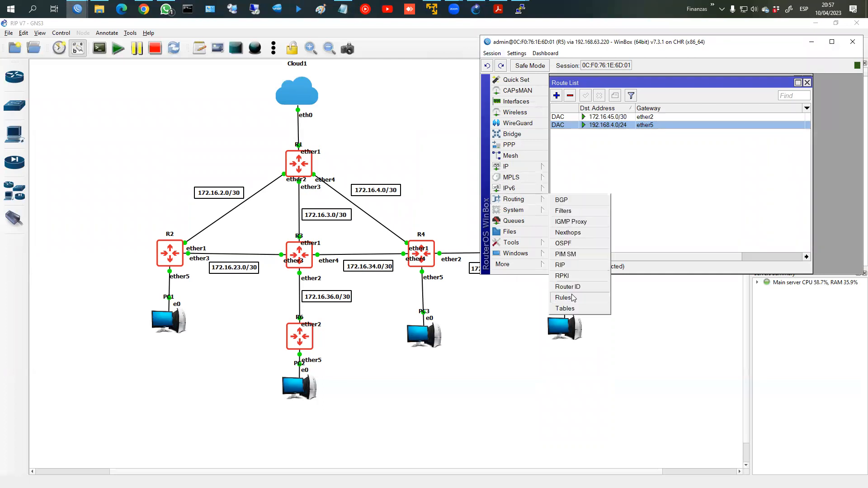
pyautogui.click(577, 266)
pyautogui.click(564, 95)
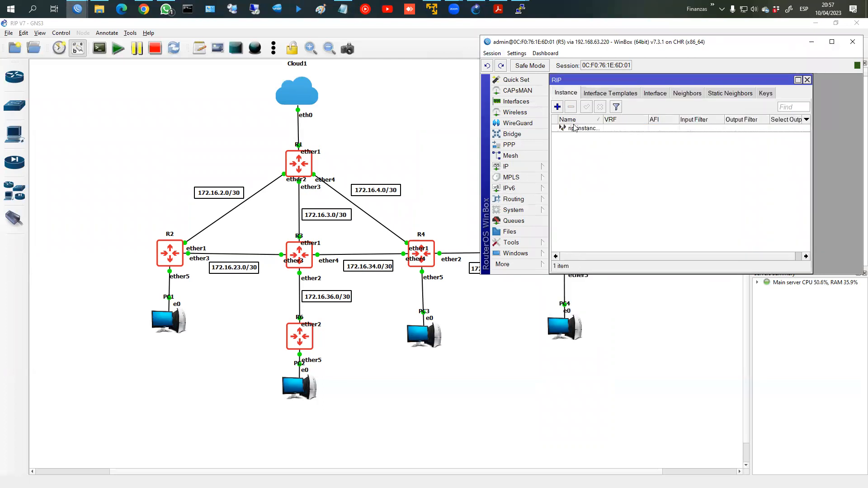
# - Create the RIP instance rip-instance-1 in R2's session with its Redistribute options expanded
pyautogui.click(77, 9)
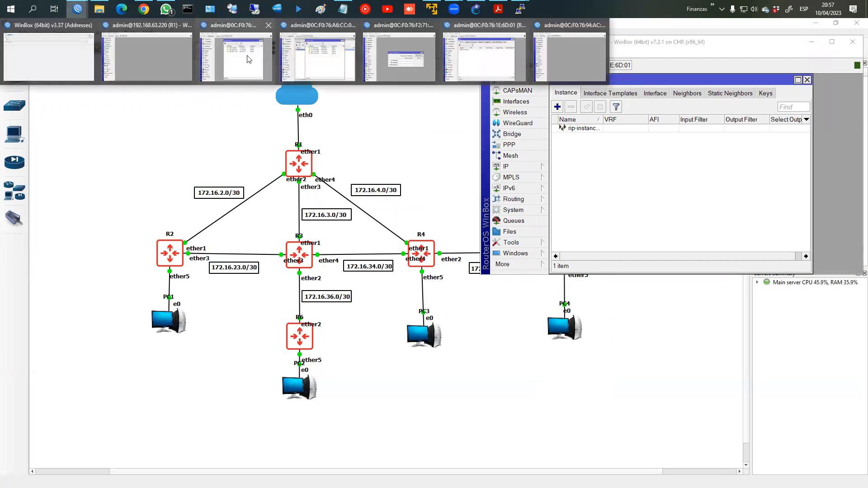
pyautogui.click(181, 47)
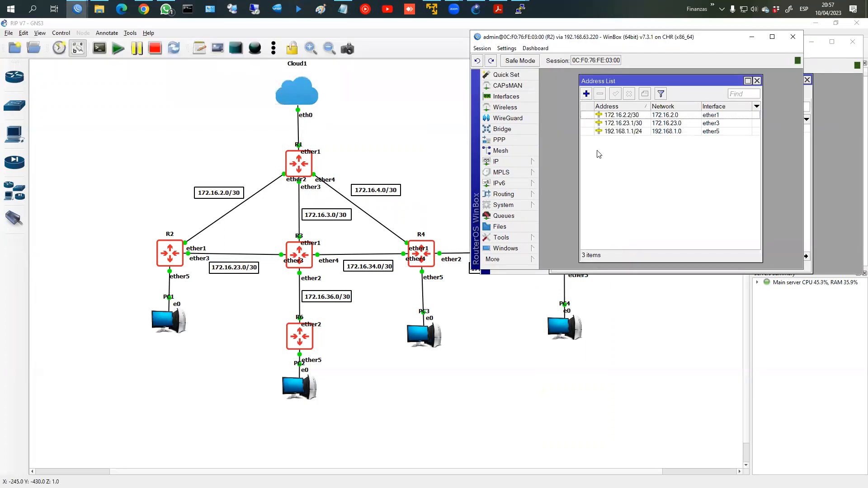
pyautogui.click(507, 195)
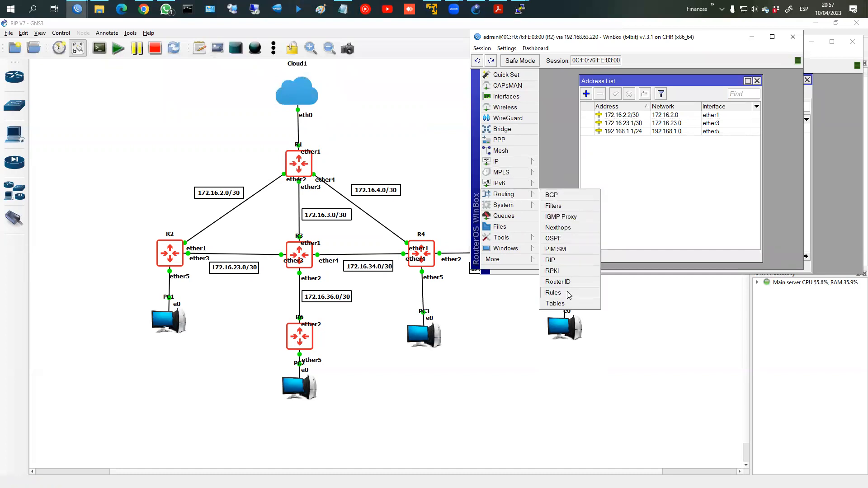
pyautogui.click(552, 260)
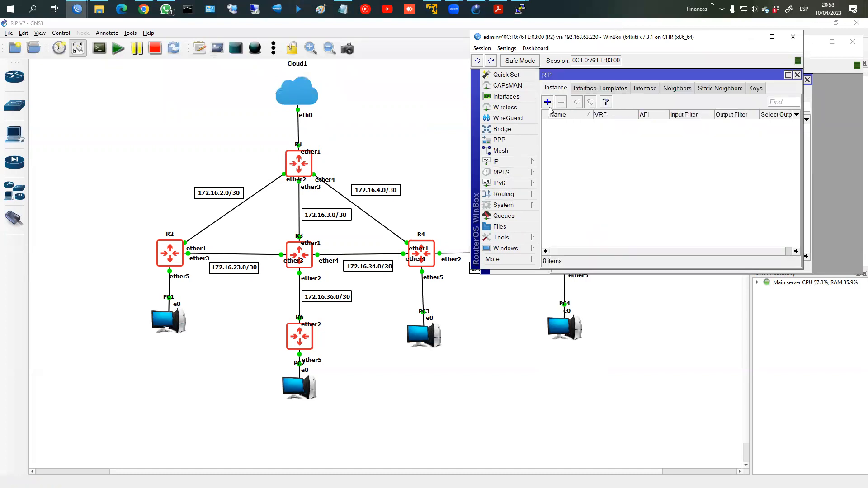
pyautogui.click(547, 103)
pyautogui.click(654, 176)
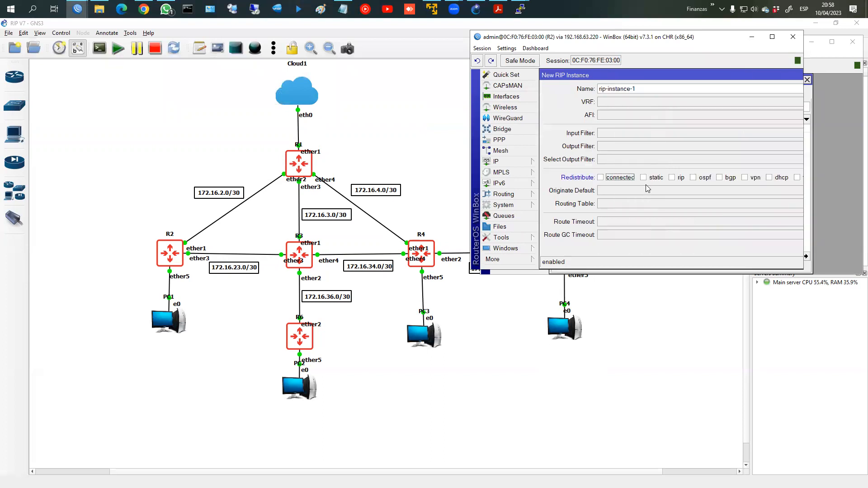
pyautogui.press('Return')
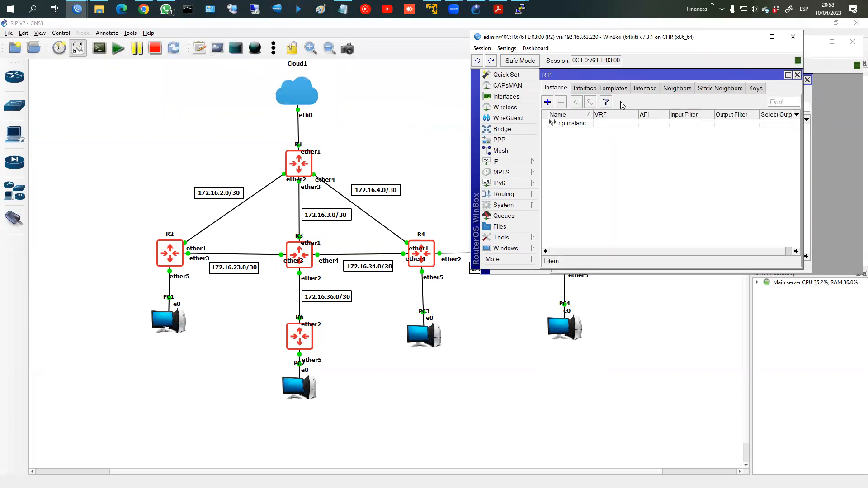
# - Add the RIP interface template rip-interface-1 for rip-instance-1 on R2, choosing dynamic for its interfaces
pyautogui.click(579, 88)
pyautogui.click(547, 102)
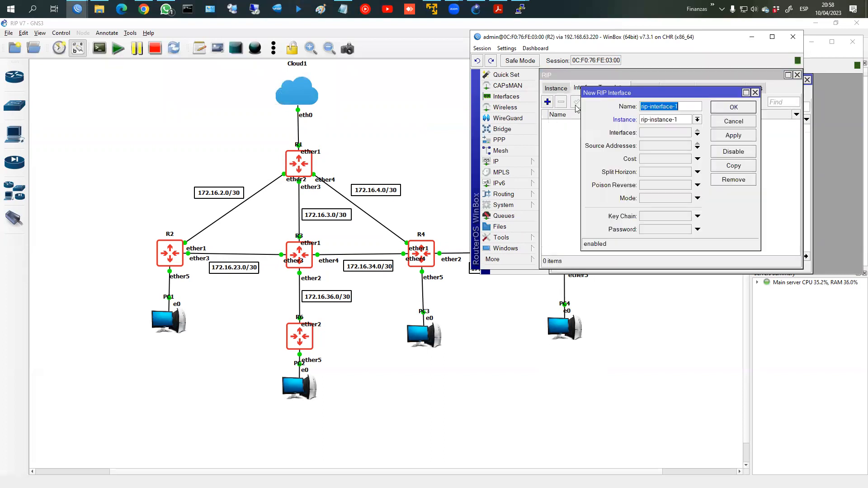
pyautogui.click(680, 133)
pyautogui.click(687, 133)
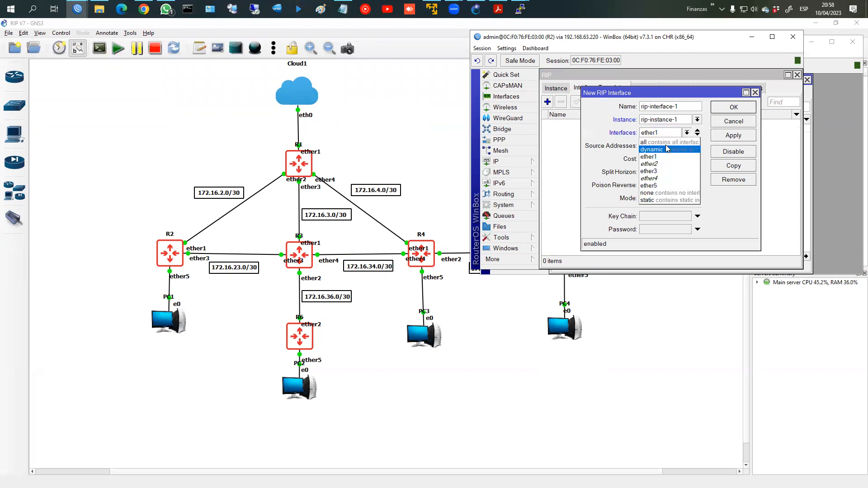
pyautogui.click(666, 148)
pyautogui.click(733, 136)
pyautogui.click(733, 106)
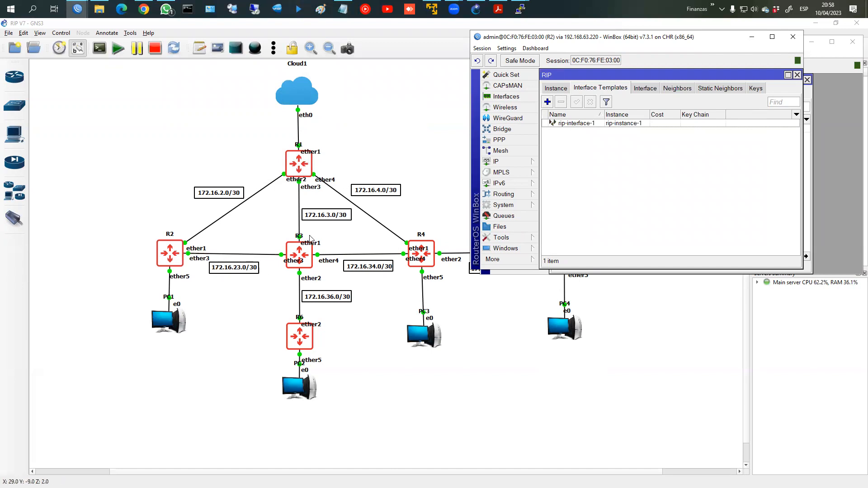
# - Bring up R4's session without changing its expired password, and enlarge its interface
pyautogui.moveTo(75, 11)
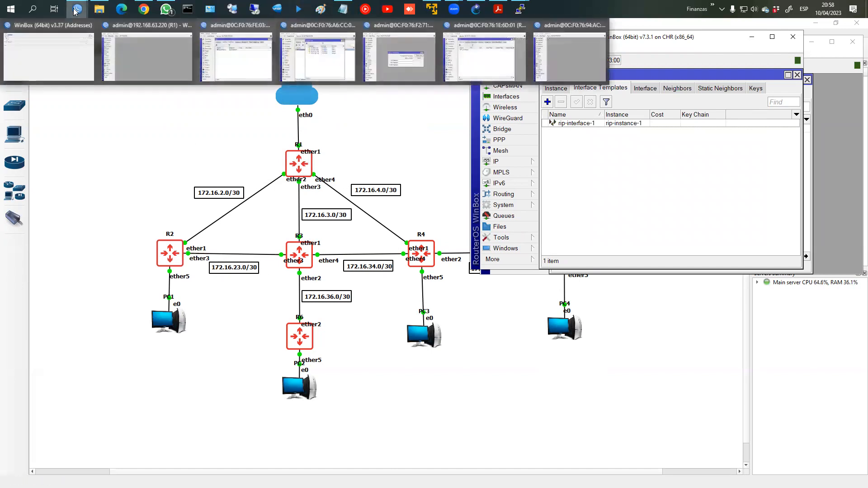
pyautogui.click(399, 57)
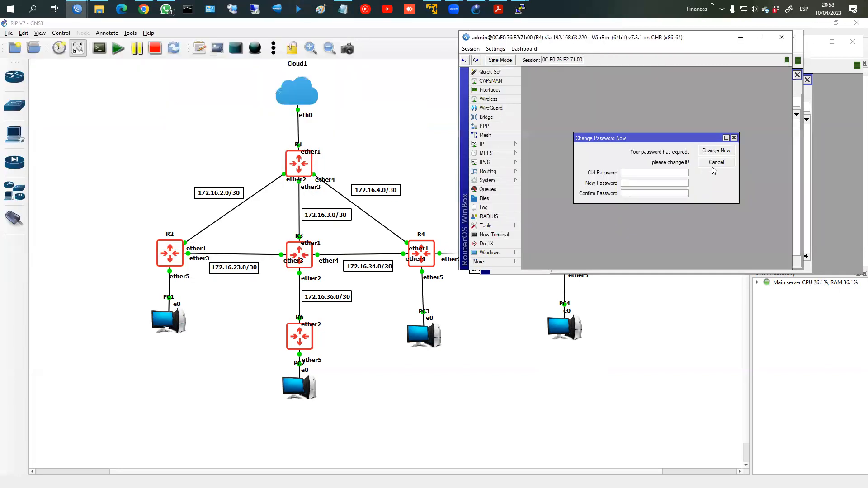
pyautogui.click(714, 166)
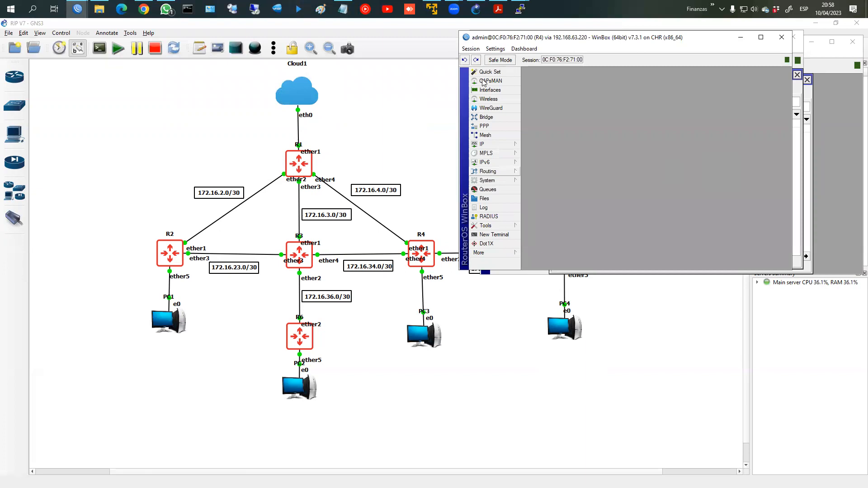
pyautogui.click(496, 48)
pyautogui.click(502, 84)
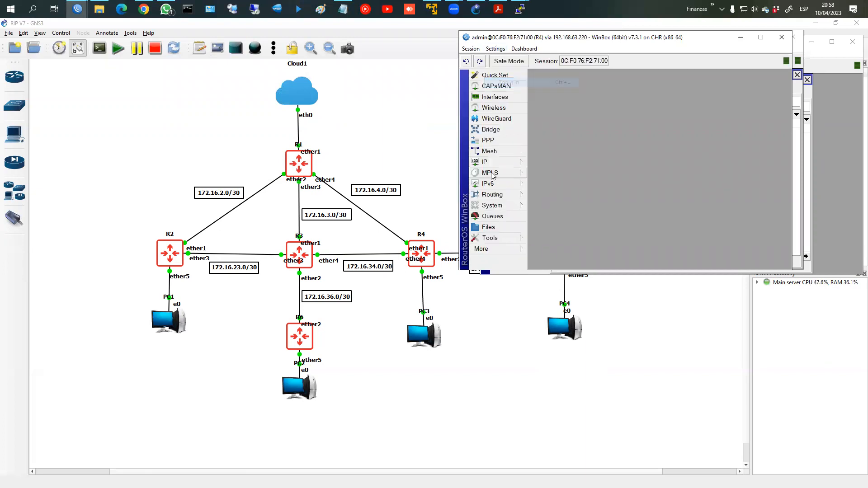
# - Create the RIP instance rip-instance-1 on R4, redistributing connected routes
pyautogui.click(496, 198)
pyautogui.click(552, 259)
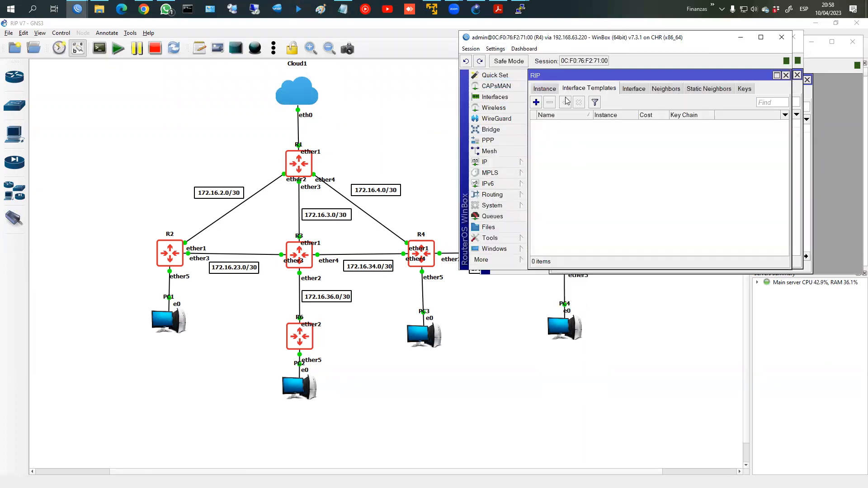
pyautogui.click(544, 89)
pyautogui.click(540, 104)
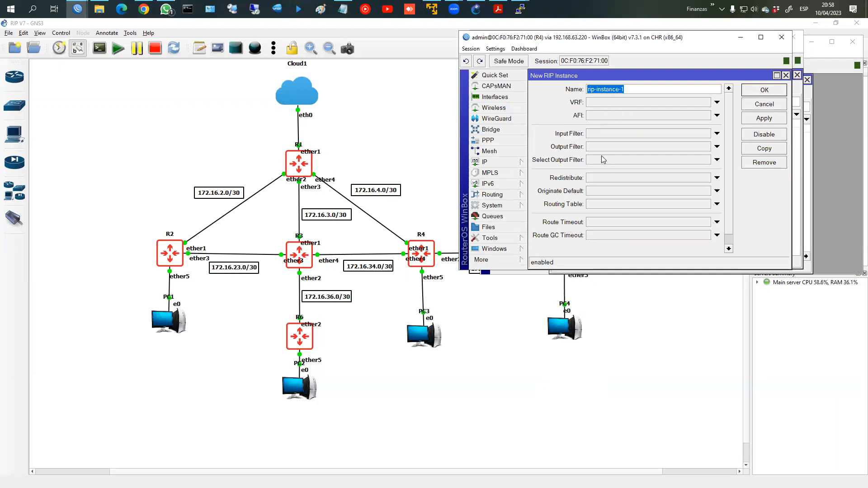
pyautogui.click(603, 177)
pyautogui.click(614, 178)
pyautogui.press('Return')
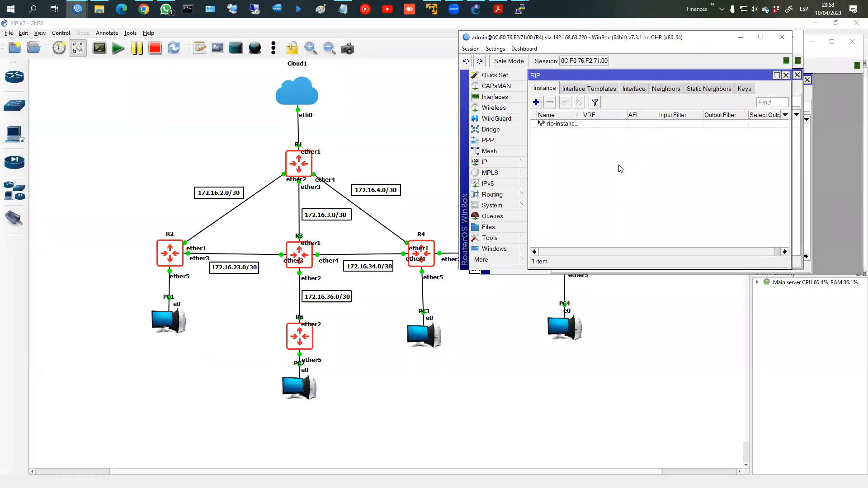
# - Add the RIP interface template rip-interface-1 for rip-instance-1 on R4 with its interfaces set to all
pyautogui.click(565, 89)
pyautogui.click(536, 102)
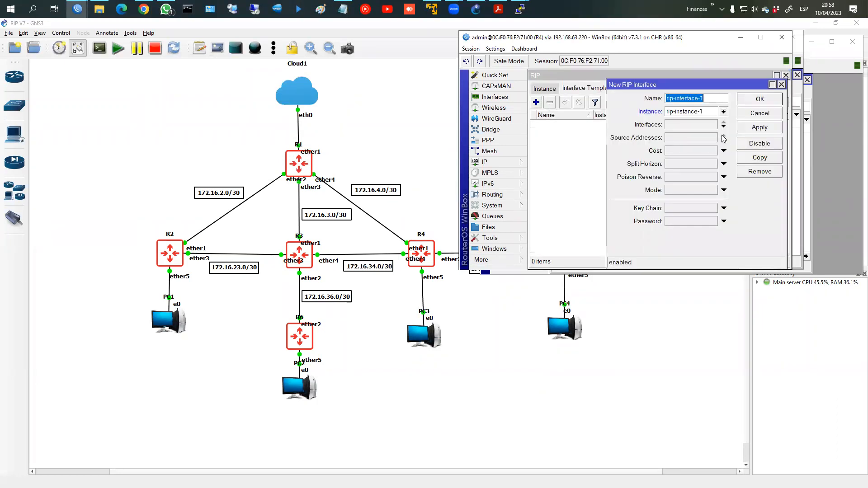
pyautogui.click(684, 123)
pyautogui.click(691, 131)
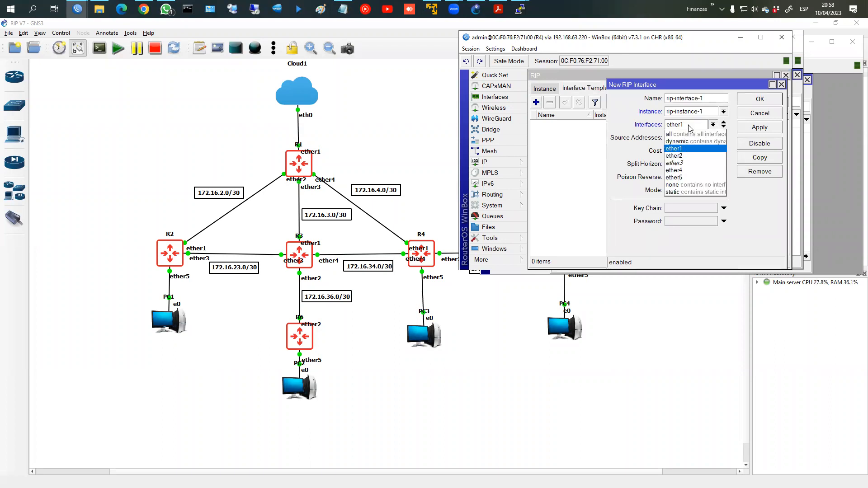
pyautogui.click(686, 135)
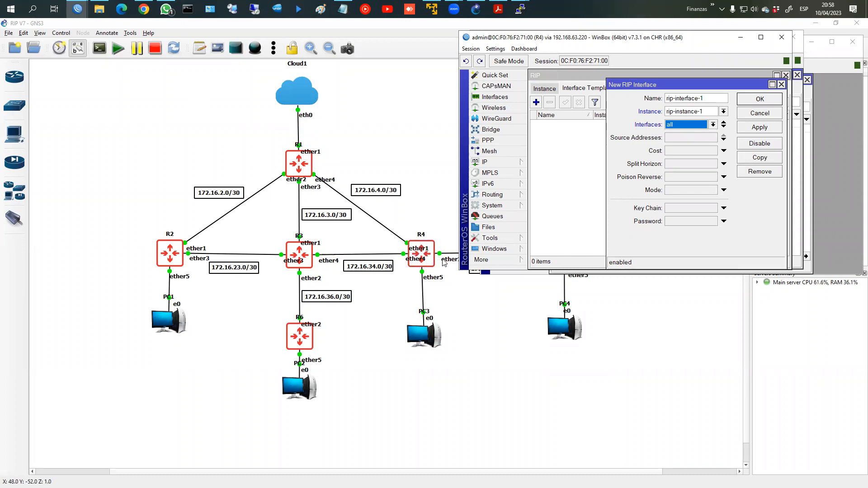
pyautogui.click(450, 263)
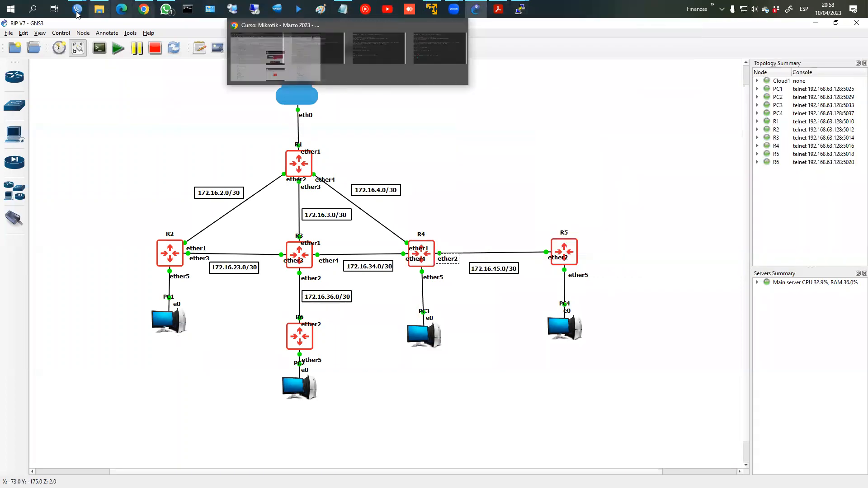
pyautogui.moveTo(77, 13)
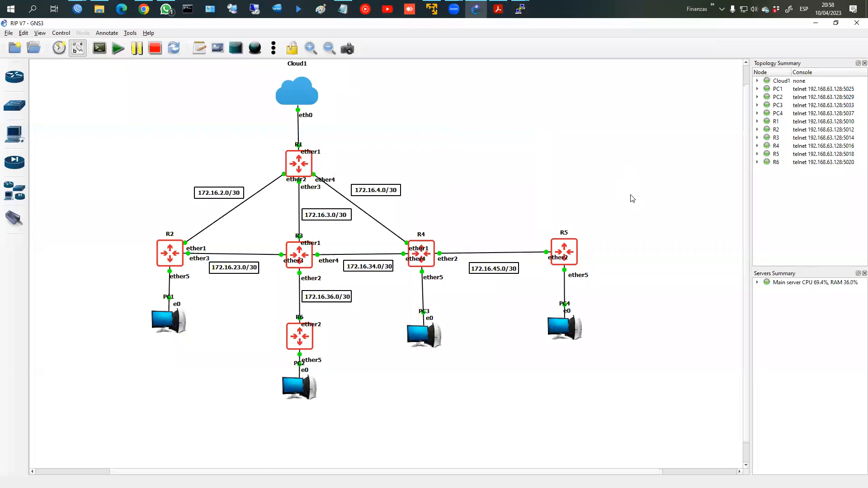
pyautogui.hotkey('alt', 'Tab')
pyautogui.click(759, 127)
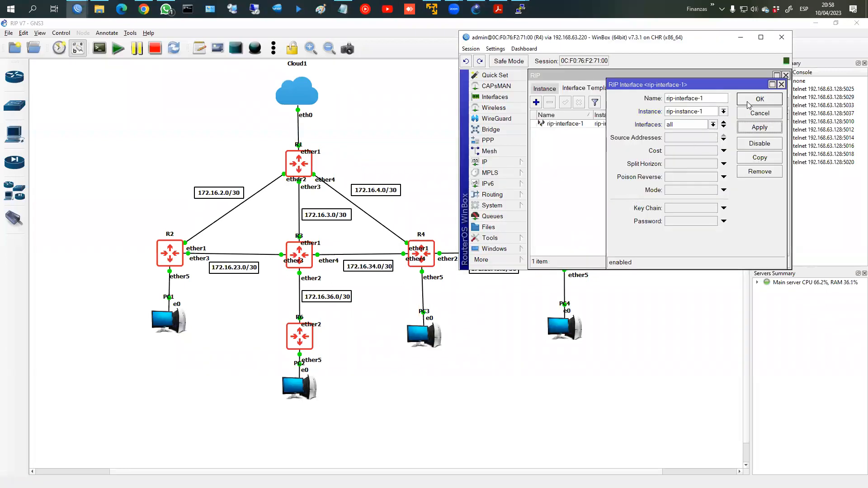
pyautogui.click(760, 98)
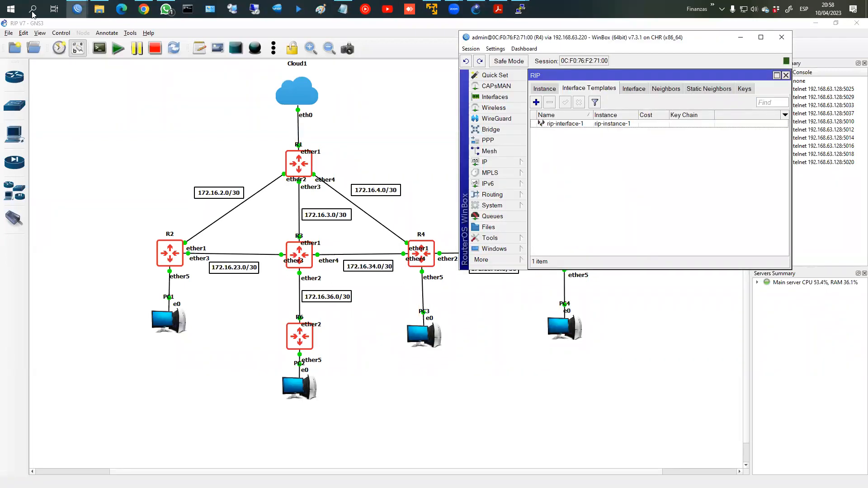
# - Bring up R6's session with an enlarged interface and open its RIP instance list
pyautogui.moveTo(77, 10)
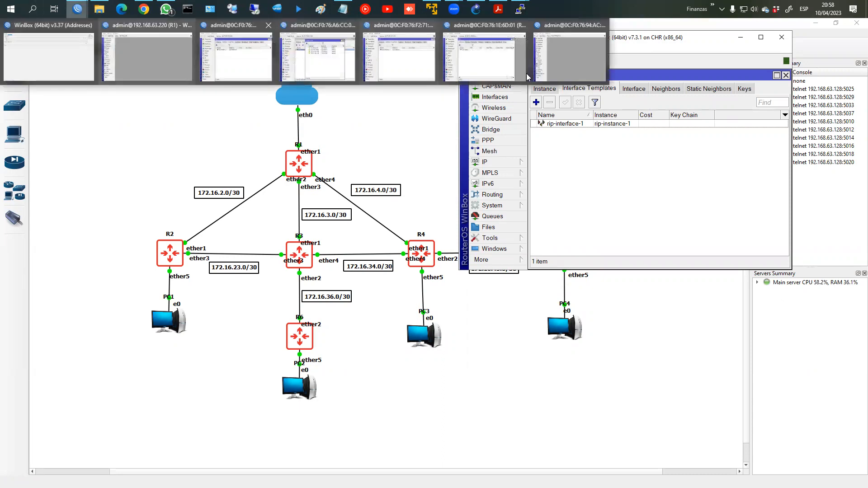
pyautogui.click(583, 81)
pyautogui.click(475, 59)
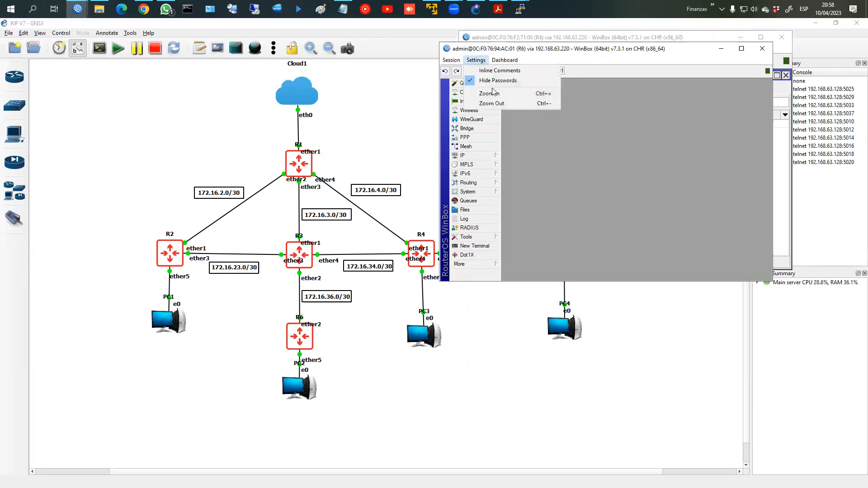
pyautogui.click(493, 103)
pyautogui.click(472, 206)
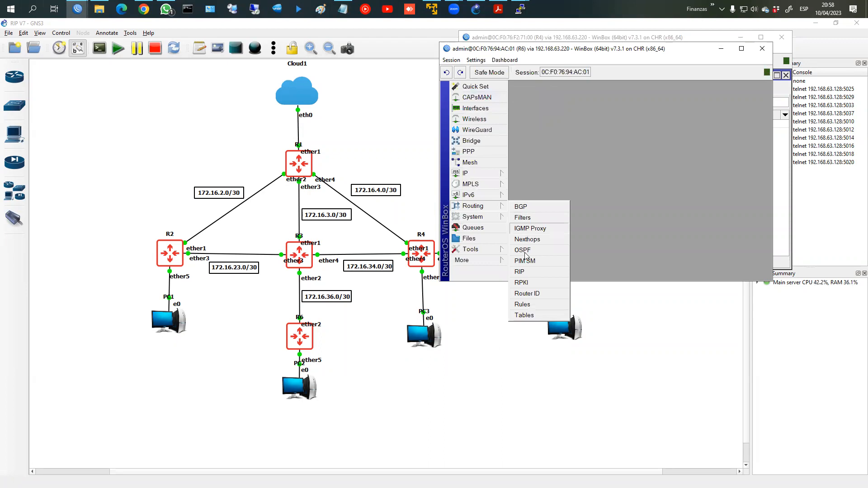
pyautogui.click(520, 271)
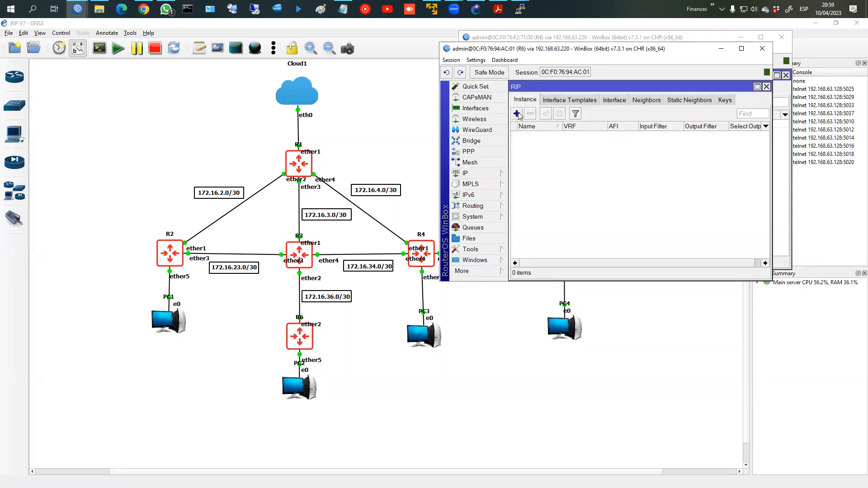
# - Create the RIP instance rip-instance-1 on R6, redistributing connected routes
pyautogui.click(517, 114)
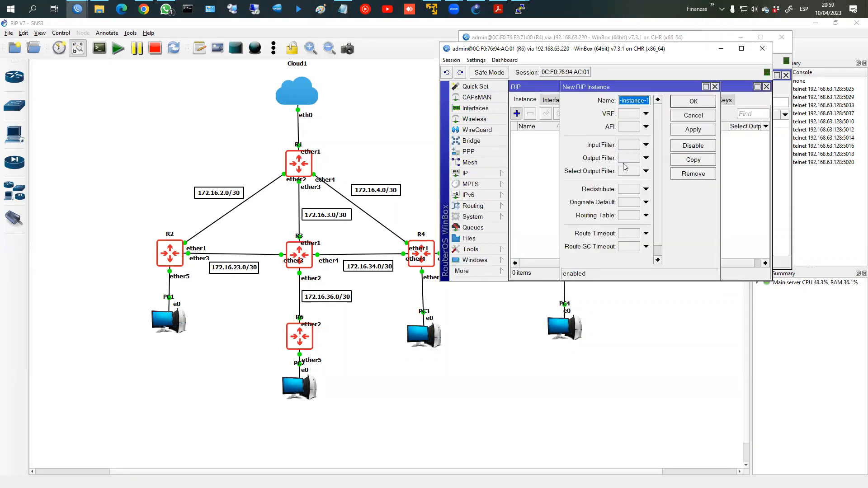
pyautogui.click(629, 189)
pyautogui.click(592, 191)
pyautogui.press('Return')
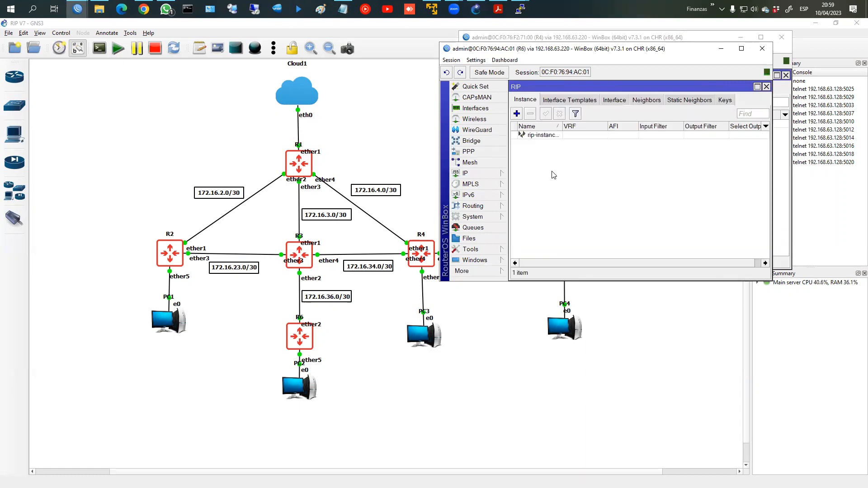
# - Add the RIP interface template rip-interface-1 for rip-instance-1 on R6 with its interfaces set to all
pyautogui.click(545, 100)
pyautogui.click(517, 113)
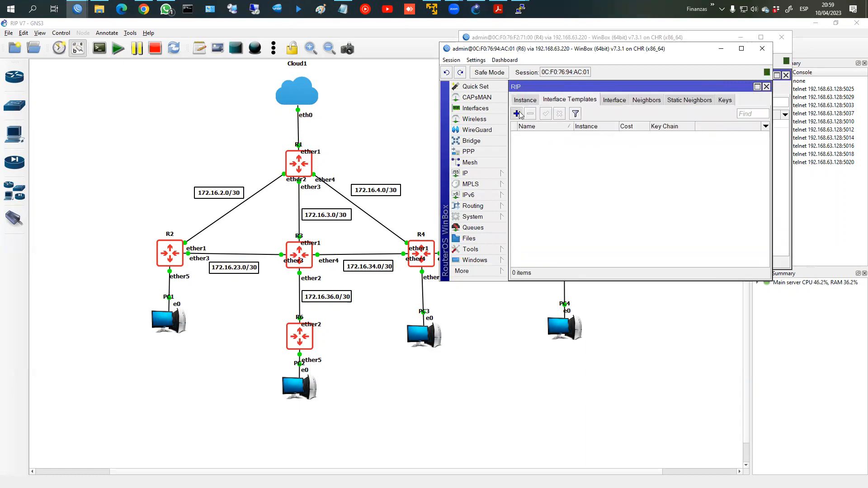
pyautogui.click(634, 146)
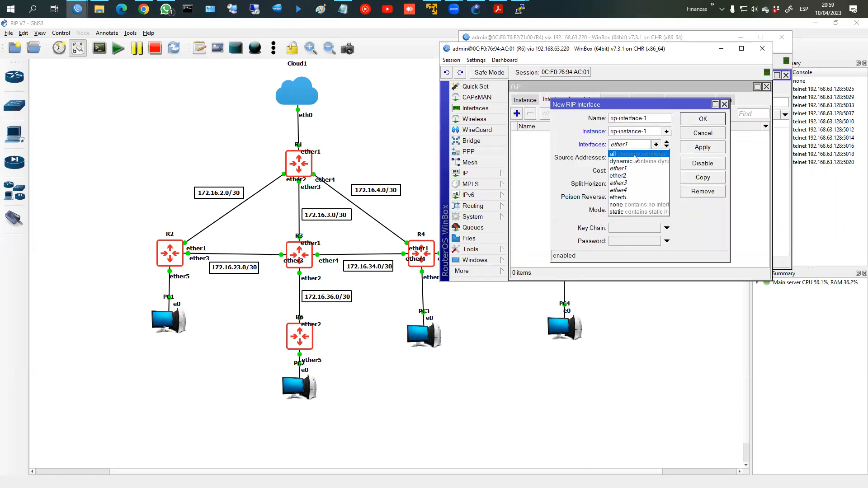
pyautogui.click(635, 154)
pyautogui.click(697, 121)
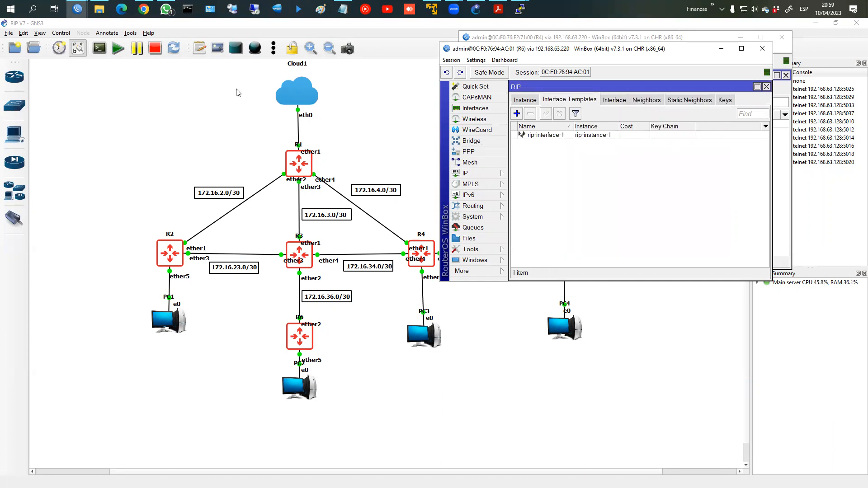
# - Open R6's IP route list and examine the RIP routes to 172.16.3.0/30, 172.16.23.0/30 and 172.16.34.0/30
pyautogui.click(472, 174)
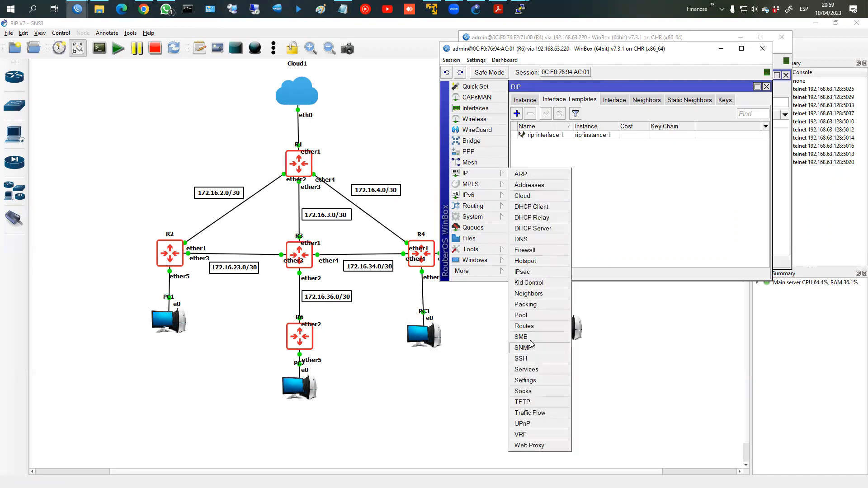
pyautogui.click(533, 327)
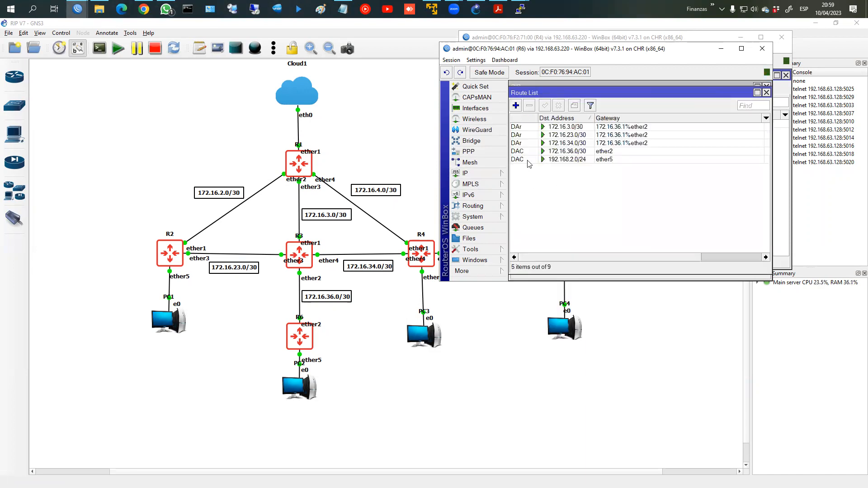
pyautogui.click(525, 129)
pyautogui.click(524, 135)
pyautogui.click(523, 143)
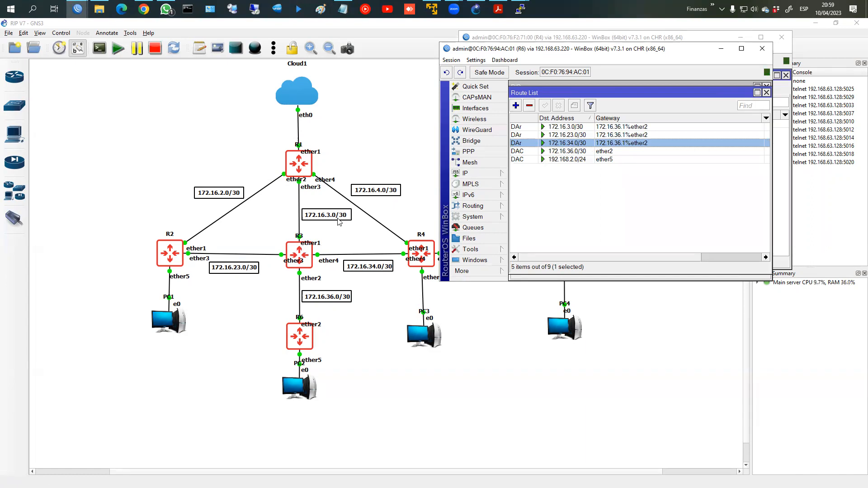
# - Annotate the topology by circling the 172.16.3.0/30, 172.16.23.0/30 and 172.16.34.0/30 networks and tracing the R3–R6 link
pyautogui.hotkey('ctrl', '2')
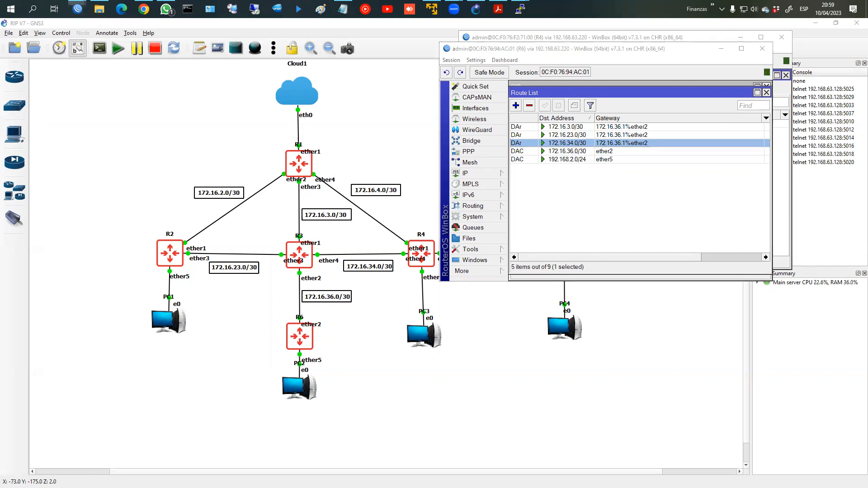
pyautogui.moveTo(351, 218)
pyautogui.mouseDown()
pyautogui.moveTo(348, 206)
pyautogui.moveTo(354, 213)
pyautogui.mouseUp()
pyautogui.moveTo(305, 271); pyautogui.dragTo(310, 297)
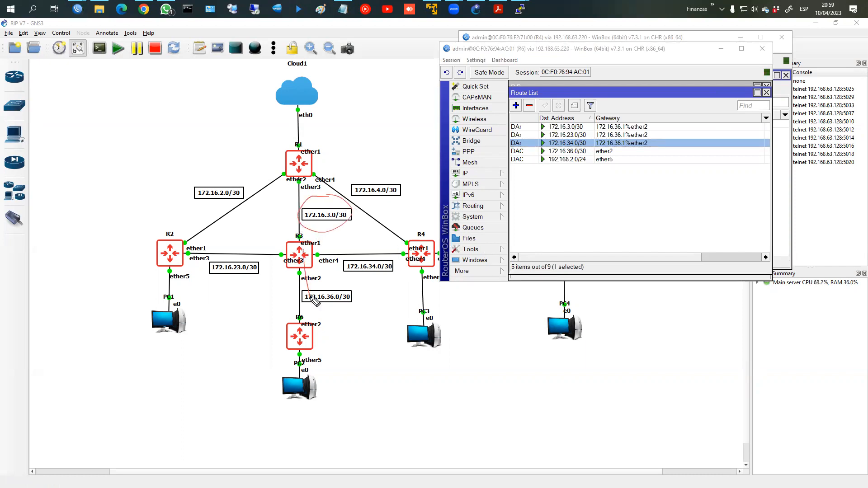
pyautogui.moveTo(324, 334); pyautogui.dragTo(325, 359)
pyautogui.moveTo(277, 256); pyautogui.dragTo(224, 248)
pyautogui.moveTo(205, 286); pyautogui.dragTo(228, 295)
pyautogui.moveTo(294, 273); pyautogui.dragTo(294, 330)
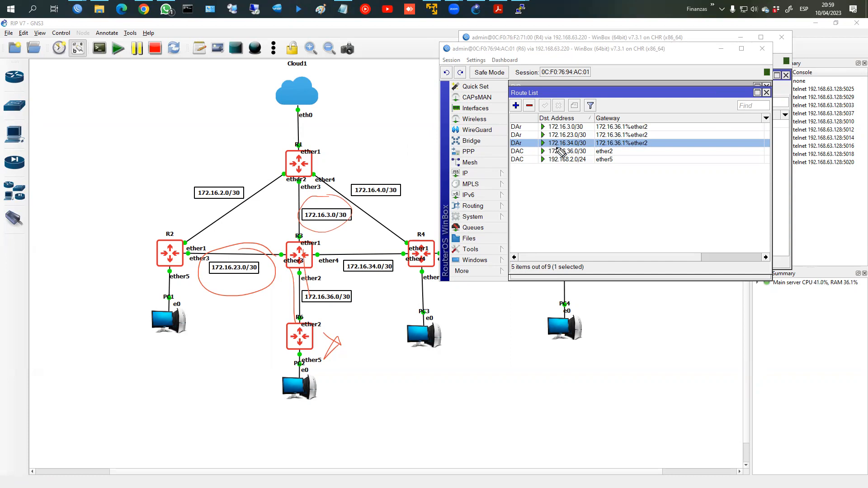
pyautogui.moveTo(374, 248)
pyautogui.mouseDown()
pyautogui.moveTo(337, 269)
pyautogui.moveTo(409, 260)
pyautogui.mouseUp()
pyautogui.moveTo(305, 274); pyautogui.dragTo(316, 332)
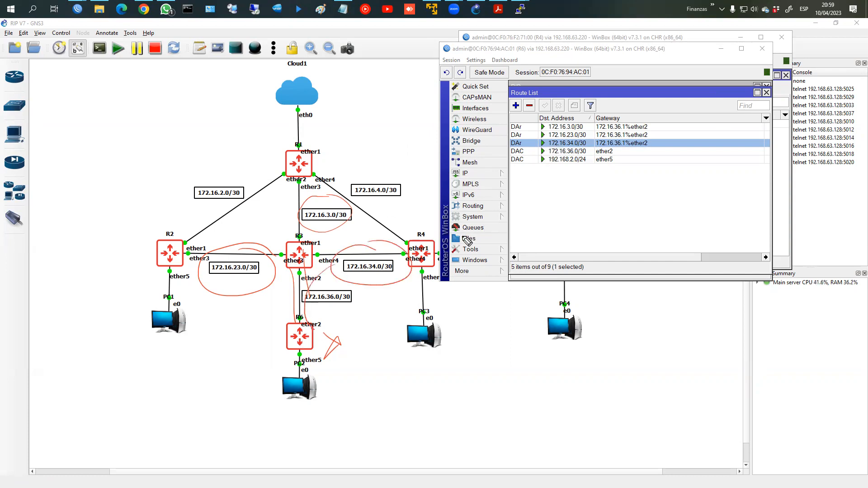
# - Circle the four PCs on the topology and label their subnets 1.0, 2.0, 3.0 and 4.0 freehand
pyautogui.moveTo(202, 301)
pyautogui.mouseDown()
pyautogui.moveTo(178, 355)
pyautogui.moveTo(192, 312)
pyautogui.mouseUp()
pyautogui.moveTo(333, 360); pyautogui.dragTo(328, 361)
pyautogui.moveTo(406, 302); pyautogui.dragTo(388, 324)
pyautogui.moveTo(454, 350); pyautogui.dragTo(423, 301)
pyautogui.moveTo(547, 280); pyautogui.dragTo(567, 299)
pyautogui.click(366, 415)
pyautogui.moveTo(384, 398); pyautogui.dragTo(386, 419)
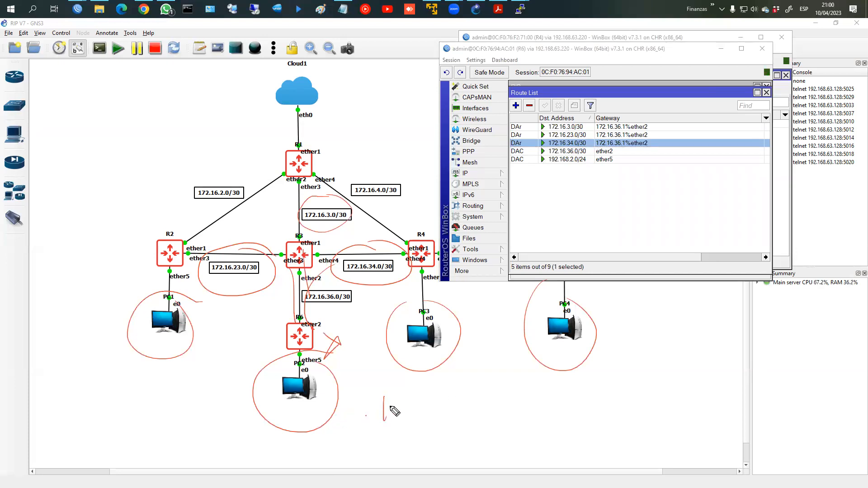
pyautogui.moveTo(169, 373)
pyautogui.mouseDown()
pyautogui.moveTo(169, 391)
pyautogui.moveTo(187, 389)
pyautogui.mouseUp()
pyautogui.click(180, 387)
pyautogui.moveTo(349, 410); pyautogui.dragTo(385, 421)
pyautogui.moveTo(444, 366)
pyautogui.mouseDown()
pyautogui.moveTo(449, 384)
pyautogui.moveTo(465, 366)
pyautogui.mouseUp()
pyautogui.click(458, 382)
pyautogui.moveTo(555, 373); pyautogui.dragTo(560, 398)
pyautogui.click(567, 398)
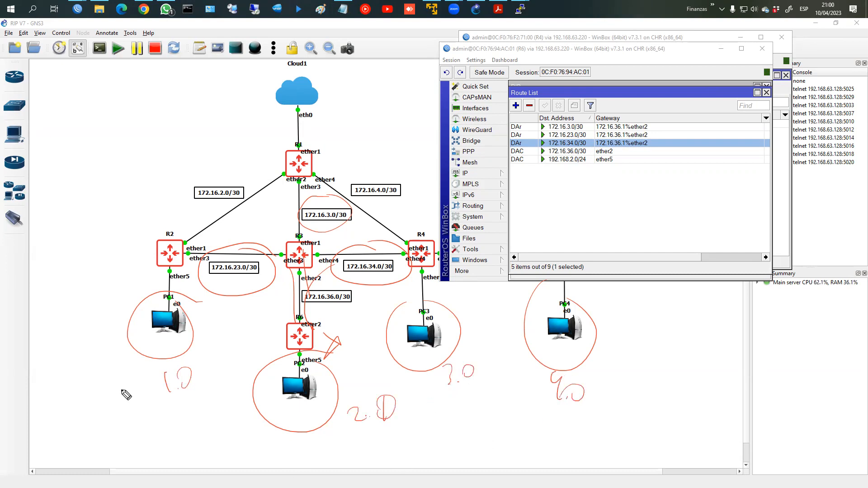
# - Complete PC1's handwritten label as 192.168.1.0/24, add /24 to the other PC labels, and clear all annotations
pyautogui.moveTo(82, 384); pyautogui.dragTo(87, 405)
pyautogui.moveTo(94, 382)
pyautogui.mouseDown()
pyautogui.moveTo(97, 398)
pyautogui.moveTo(130, 390)
pyautogui.mouseUp()
pyautogui.click(120, 392)
pyautogui.moveTo(138, 377)
pyautogui.mouseDown()
pyautogui.moveTo(144, 383)
pyautogui.moveTo(152, 370)
pyautogui.mouseUp()
pyautogui.click(159, 378)
pyautogui.moveTo(195, 341)
pyautogui.mouseDown()
pyautogui.moveTo(197, 385)
pyautogui.moveTo(224, 388)
pyautogui.mouseUp()
pyautogui.click(461, 422)
pyautogui.moveTo(400, 394)
pyautogui.mouseDown()
pyautogui.moveTo(404, 440)
pyautogui.moveTo(432, 427)
pyautogui.mouseUp()
pyautogui.moveTo(482, 349)
pyautogui.mouseDown()
pyautogui.moveTo(478, 384)
pyautogui.moveTo(494, 377)
pyautogui.mouseUp()
pyautogui.moveTo(495, 357); pyautogui.dragTo(503, 376)
pyautogui.moveTo(593, 372); pyautogui.dragTo(585, 410)
pyautogui.moveTo(595, 387); pyautogui.dragTo(603, 402)
pyautogui.moveTo(605, 387); pyautogui.dragTo(612, 398)
pyautogui.moveTo(610, 384); pyautogui.dragTo(612, 407)
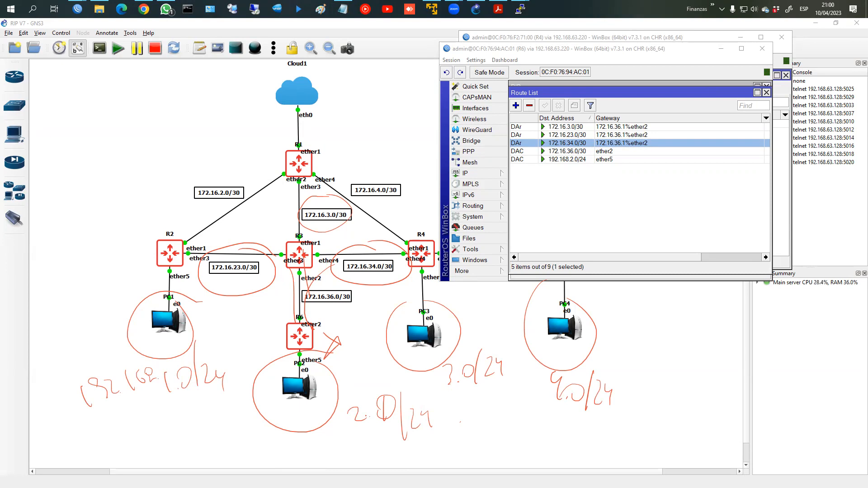
pyautogui.press('Escape')
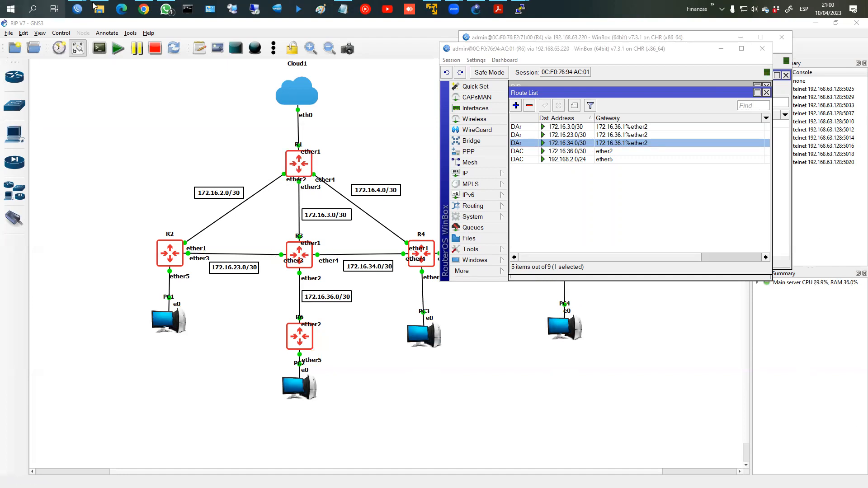
# - Bring up R1's session with an enlarged interface and open its RIP instance list
pyautogui.moveTo(77, 9)
pyautogui.click(145, 66)
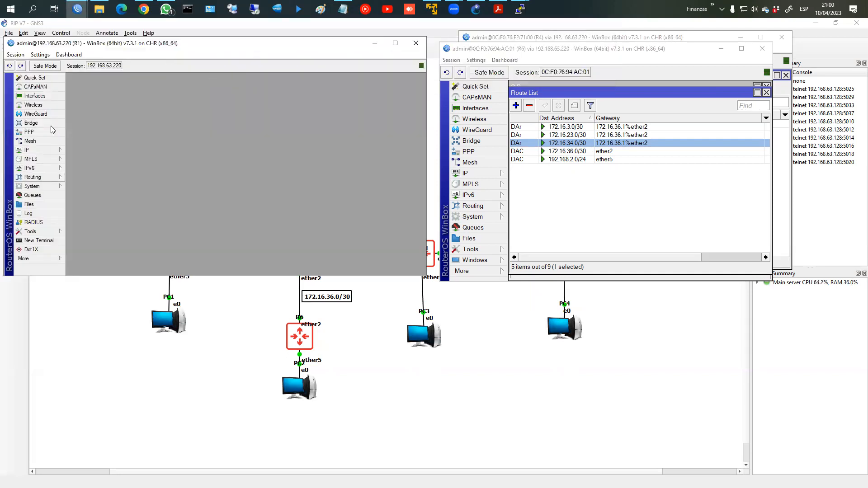
pyautogui.click(42, 55)
pyautogui.click(43, 98)
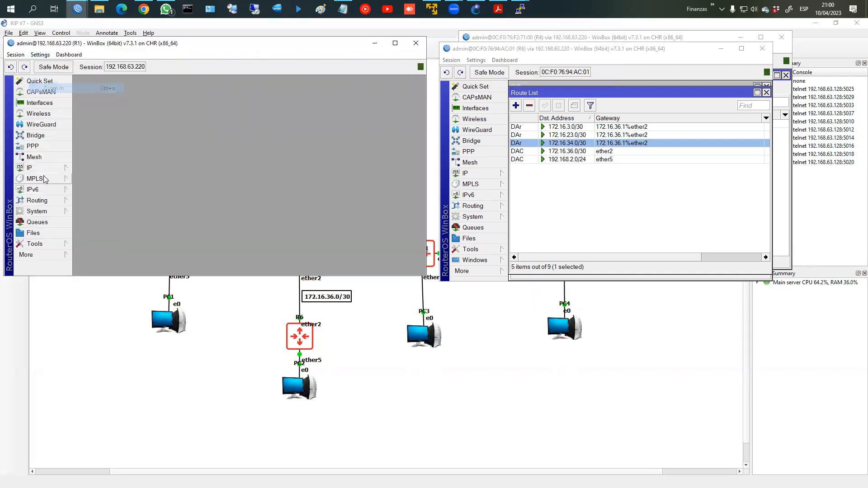
pyautogui.click(41, 200)
pyautogui.click(97, 267)
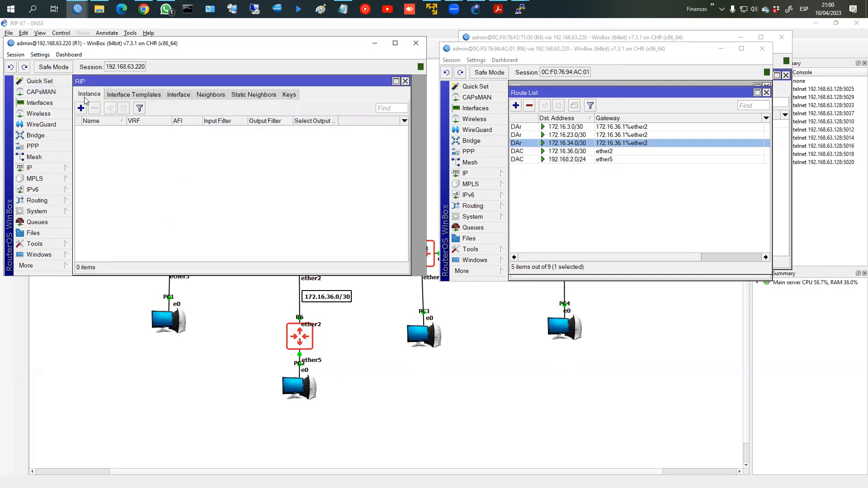
# - Create the RIP instance rip-instance-1 on R1, redistributing connected routes
pyautogui.click(81, 108)
pyautogui.click(141, 184)
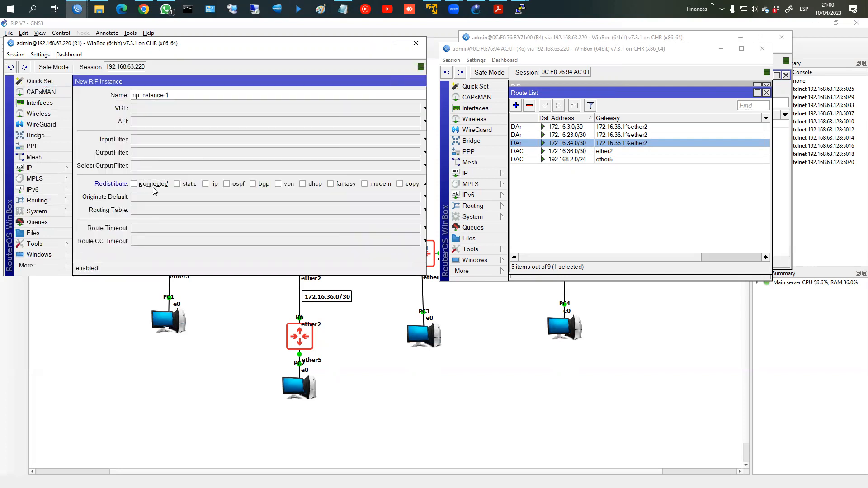
pyautogui.click(153, 185)
pyautogui.press('Return')
# - Add the RIP interface template rip-interface-1 for rip-instance-1 on R1 with interfaces set to all, and close the RIP settings
pyautogui.click(130, 95)
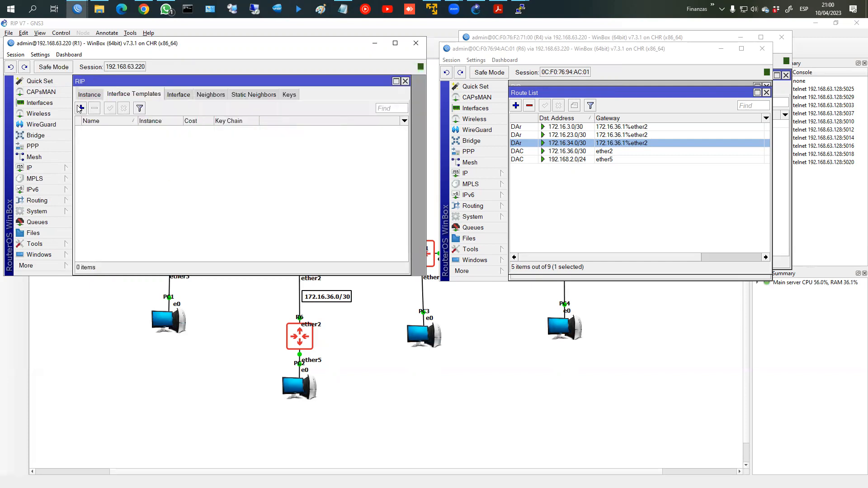
pyautogui.click(81, 108)
pyautogui.click(294, 131)
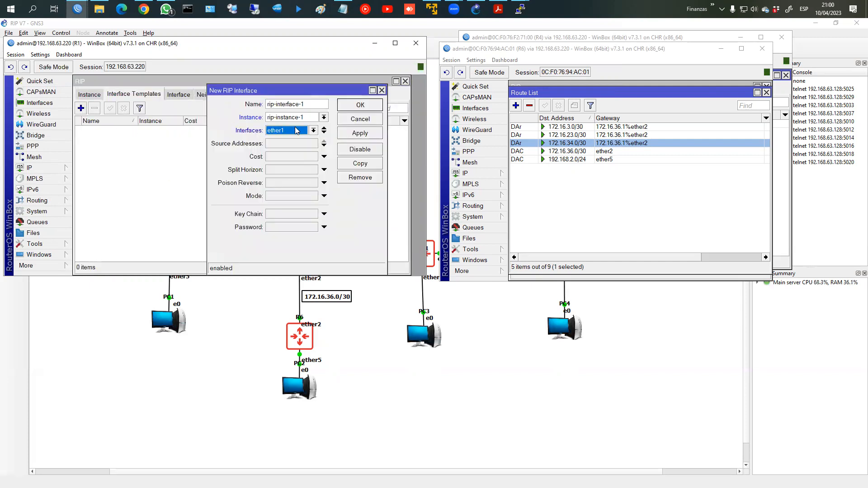
pyautogui.click(313, 130)
pyautogui.click(292, 139)
pyautogui.click(360, 107)
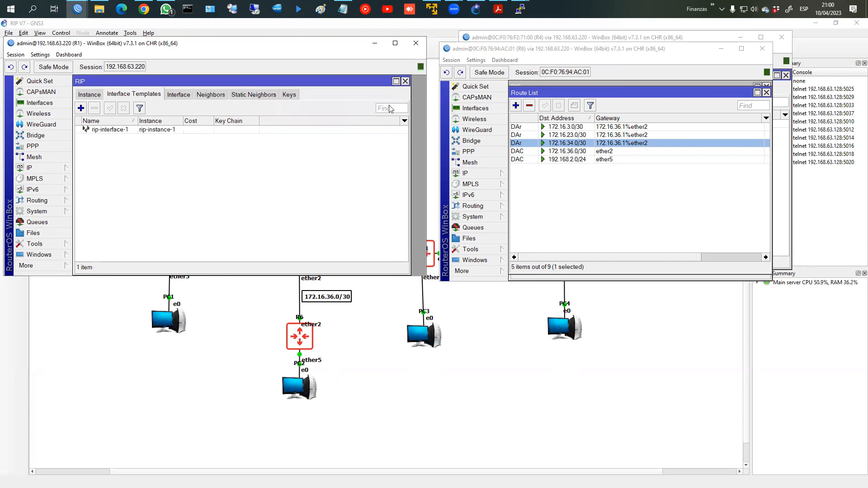
pyautogui.click(405, 83)
# - Open R1's IP route list and select the route to 192.168.1.0/24
pyautogui.click(30, 168)
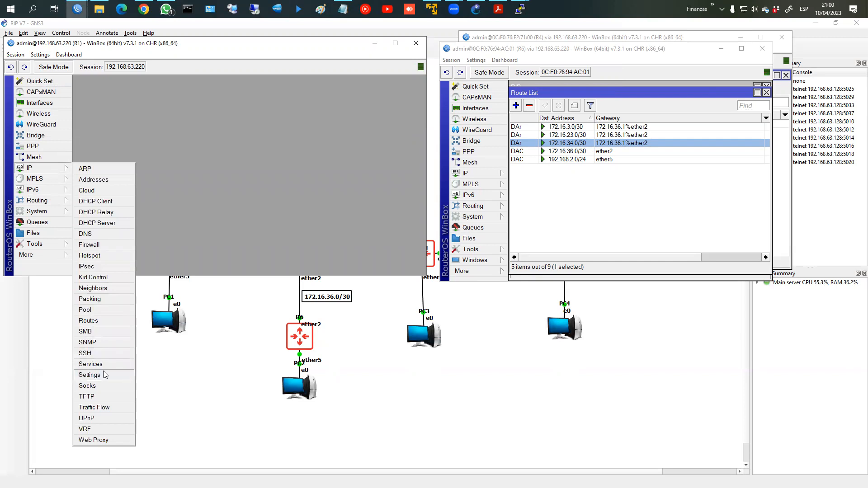
pyautogui.click(107, 319)
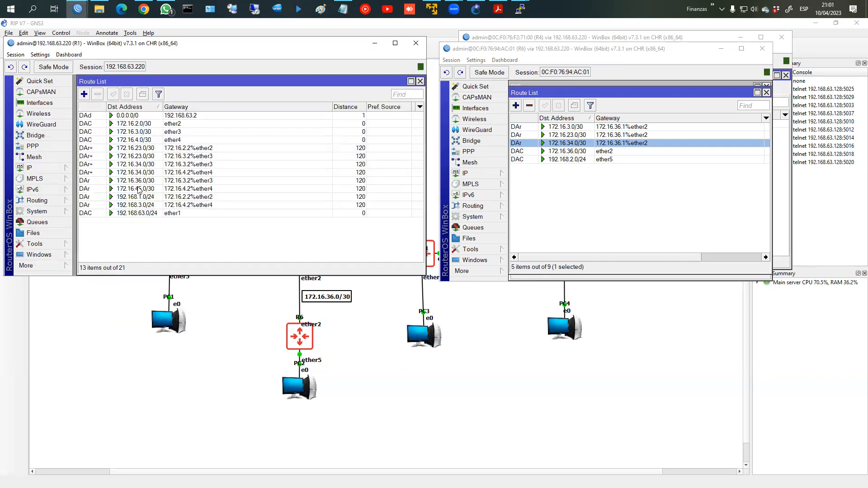
pyautogui.click(136, 197)
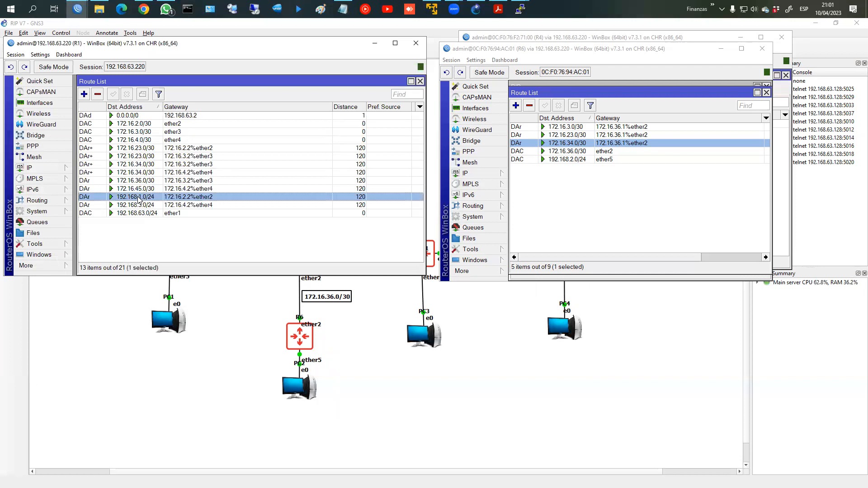
# - Move R1's session window clear of R1, R2, R3 and R6 and keep it in front of the GNS3 topology
pyautogui.moveTo(213, 39); pyautogui.dragTo(332, 49)
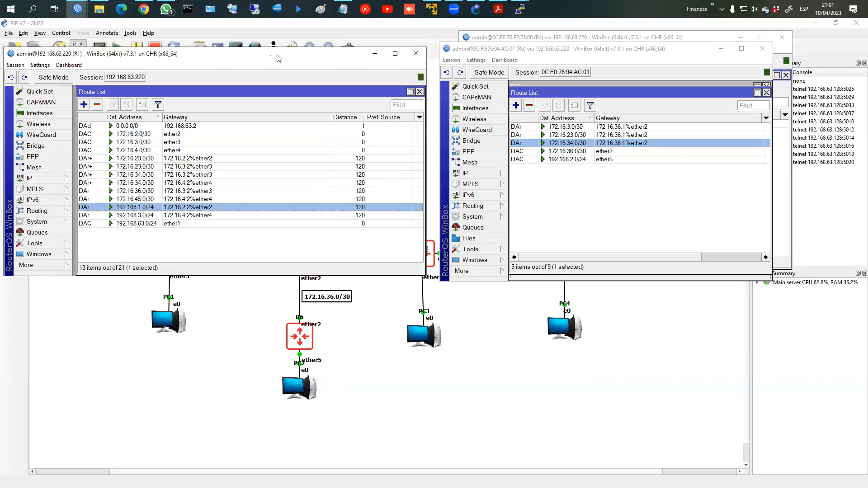
pyautogui.moveTo(278, 55); pyautogui.dragTo(694, 27)
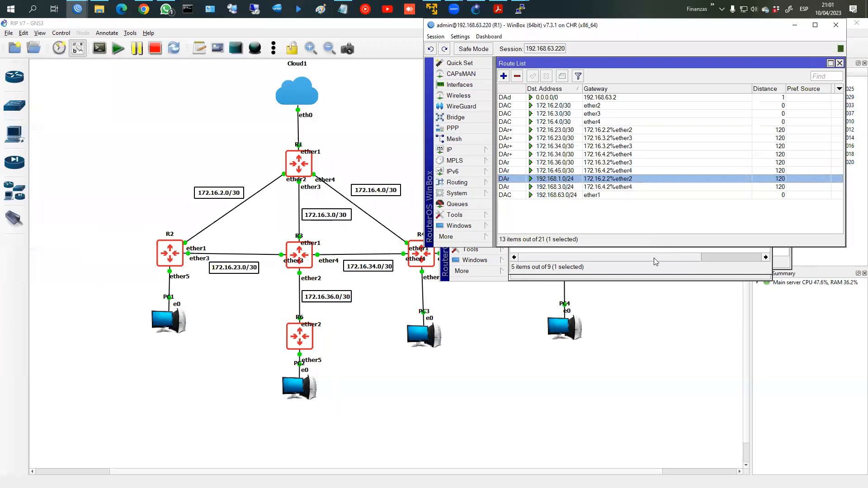
pyautogui.click(620, 310)
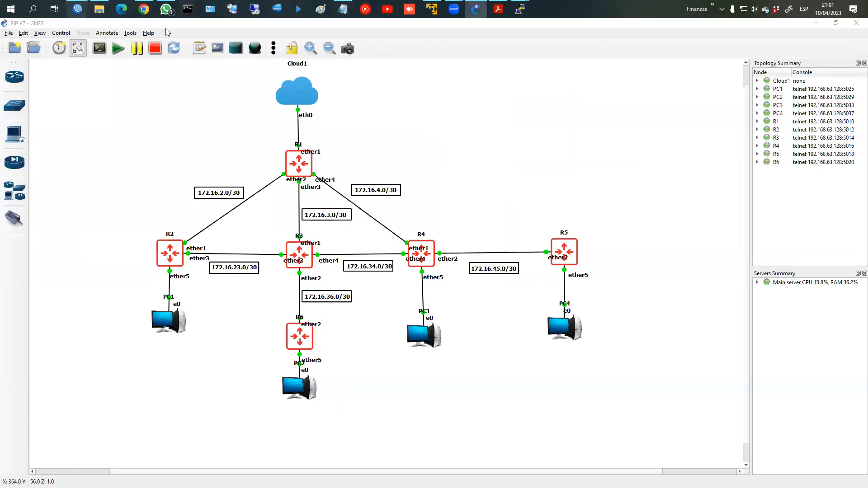
pyautogui.moveTo(82, 8)
pyautogui.click(152, 50)
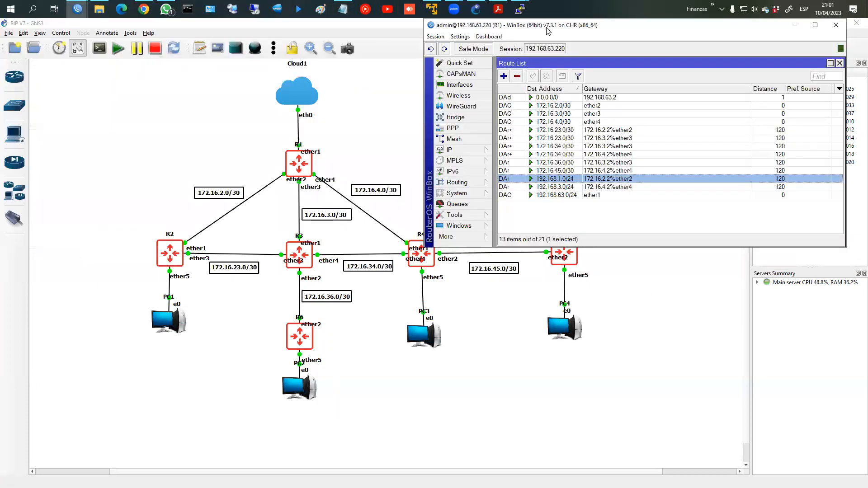
pyautogui.moveTo(535, 27); pyautogui.dragTo(528, 27)
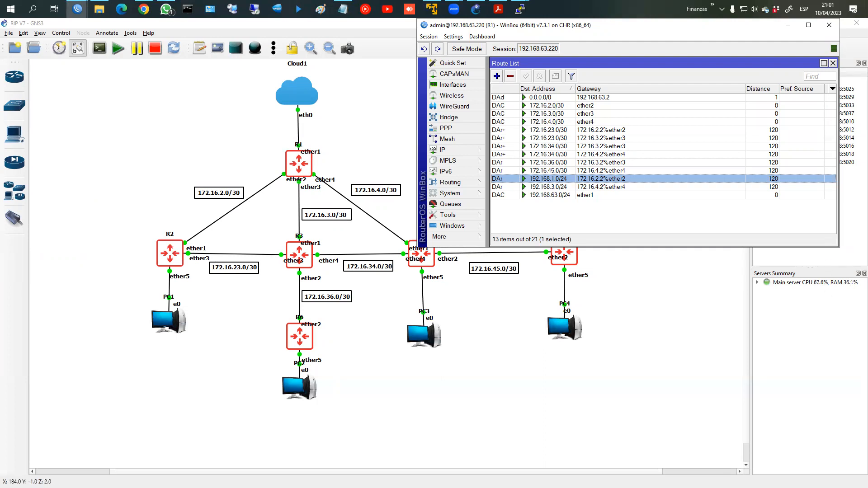
# - Annotate the topology by circling PC1, the 172.16.4.0/30 network, R4's ether1 end and PC3, and tracing the link to PC3
pyautogui.moveTo(184, 314)
pyautogui.mouseDown()
pyautogui.moveTo(137, 306)
pyautogui.moveTo(188, 319)
pyautogui.mouseUp()
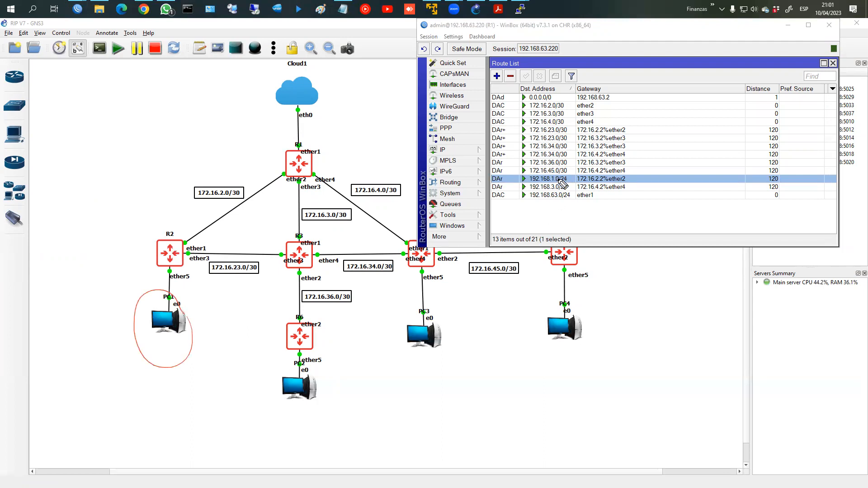
pyautogui.moveTo(396, 230)
pyautogui.mouseDown()
pyautogui.moveTo(416, 232)
pyautogui.moveTo(408, 222)
pyautogui.mouseUp()
pyautogui.moveTo(417, 283)
pyautogui.mouseDown()
pyautogui.moveTo(408, 287)
pyautogui.moveTo(421, 268)
pyautogui.mouseUp()
pyautogui.moveTo(398, 230)
pyautogui.mouseDown()
pyautogui.moveTo(380, 192)
pyautogui.moveTo(409, 244)
pyautogui.mouseUp()
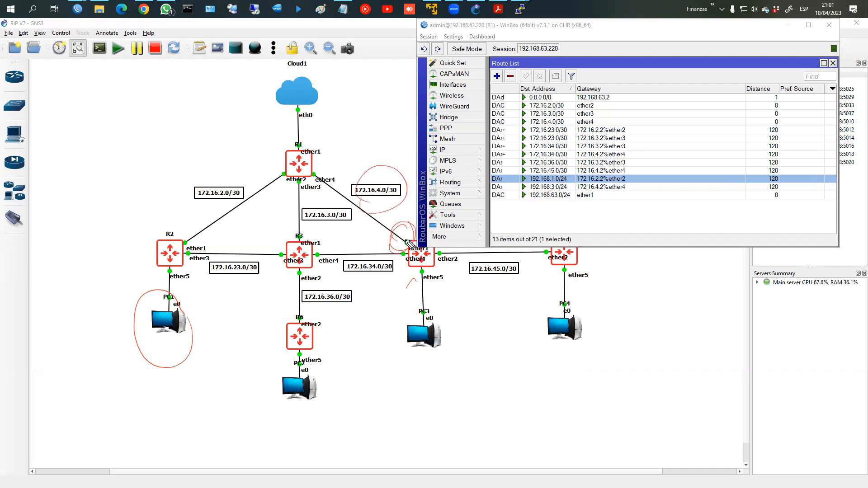
pyautogui.moveTo(422, 344)
pyautogui.mouseDown()
pyautogui.moveTo(448, 362)
pyautogui.moveTo(436, 322)
pyautogui.mouseUp()
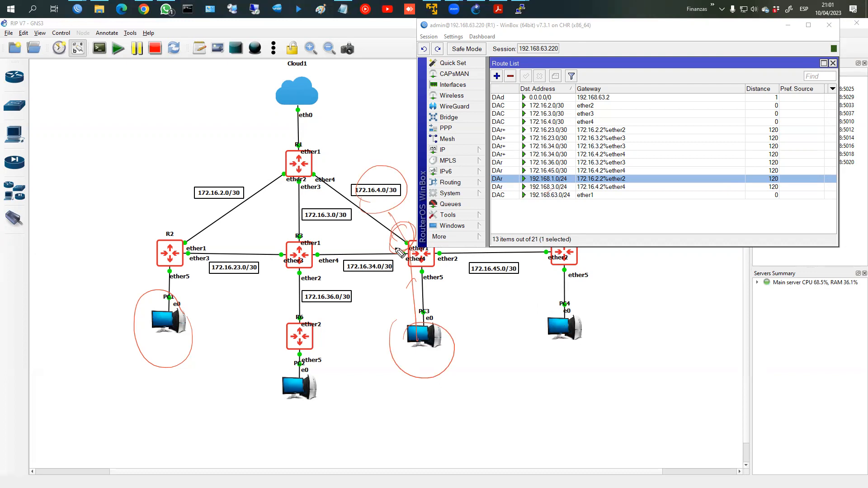
# - Circle PC4 and PC2 on the topology and cross both out freehand
pyautogui.moveTo(564, 304)
pyautogui.mouseDown()
pyautogui.moveTo(585, 299)
pyautogui.moveTo(565, 296)
pyautogui.mouseUp()
pyautogui.moveTo(304, 355)
pyautogui.mouseDown()
pyautogui.moveTo(342, 389)
pyautogui.moveTo(293, 360)
pyautogui.mouseUp()
pyautogui.moveTo(286, 361); pyautogui.dragTo(323, 397)
pyautogui.moveTo(290, 404); pyautogui.dragTo(323, 374)
pyautogui.moveTo(549, 318); pyautogui.dragTo(576, 338)
pyautogui.moveTo(571, 320); pyautogui.dragTo(537, 360)
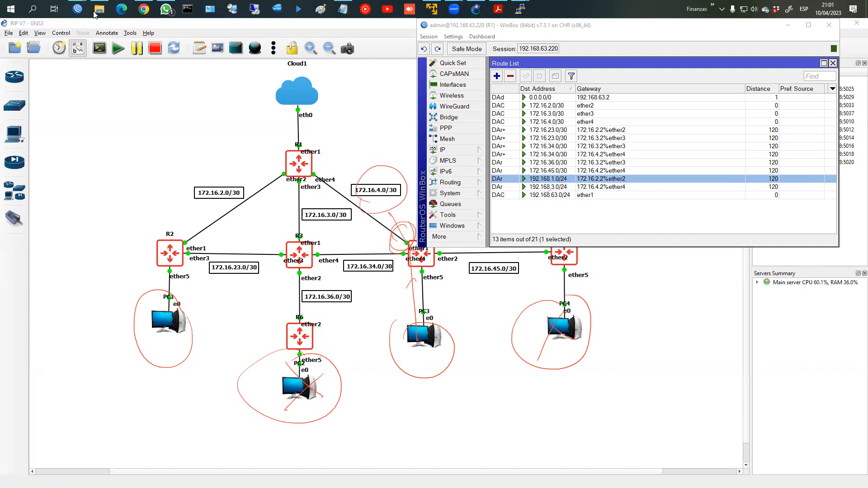
# - Close R3's address list, open its IP route list and select the 192.168.1.0/24, 192.168.2.0/24 and 192.168.3.0/24 routes in turn
pyautogui.moveTo(78, 5)
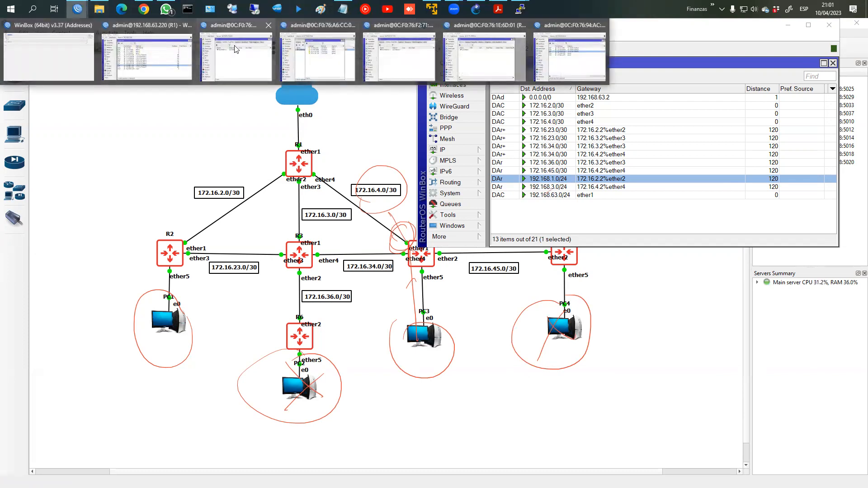
pyautogui.click(296, 52)
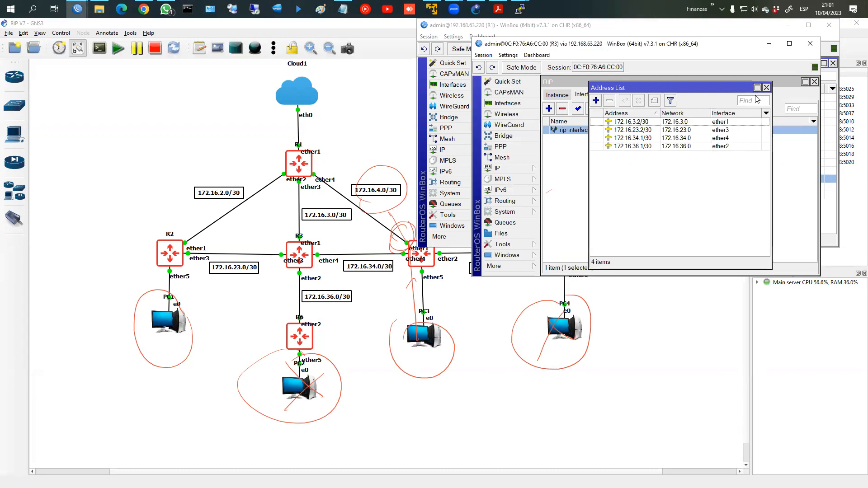
pyautogui.click(767, 87)
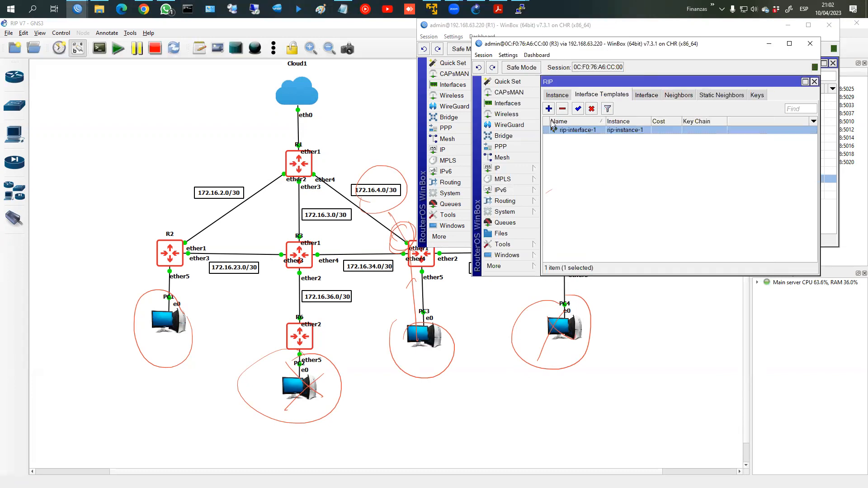
pyautogui.click(500, 168)
pyautogui.click(557, 321)
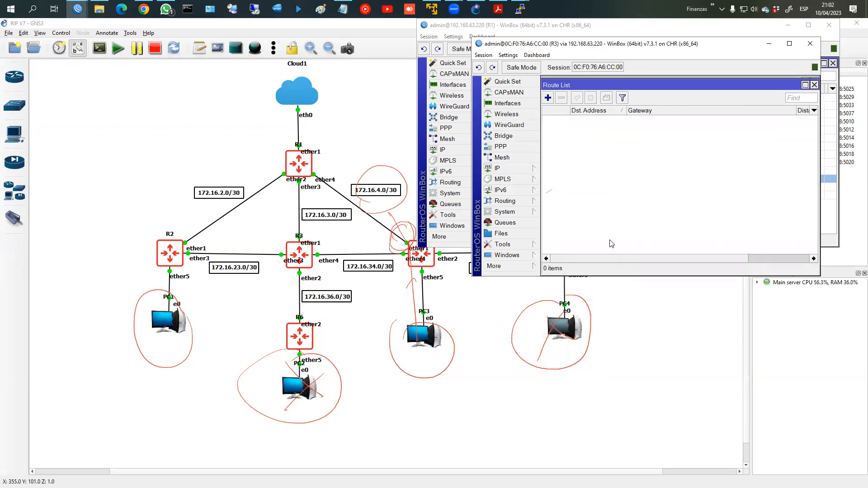
pyautogui.click(596, 194)
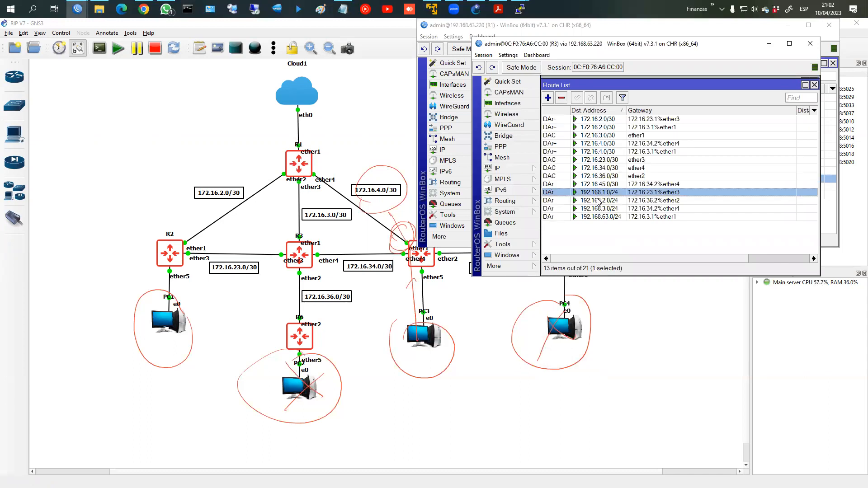
pyautogui.click(596, 201)
pyautogui.click(598, 208)
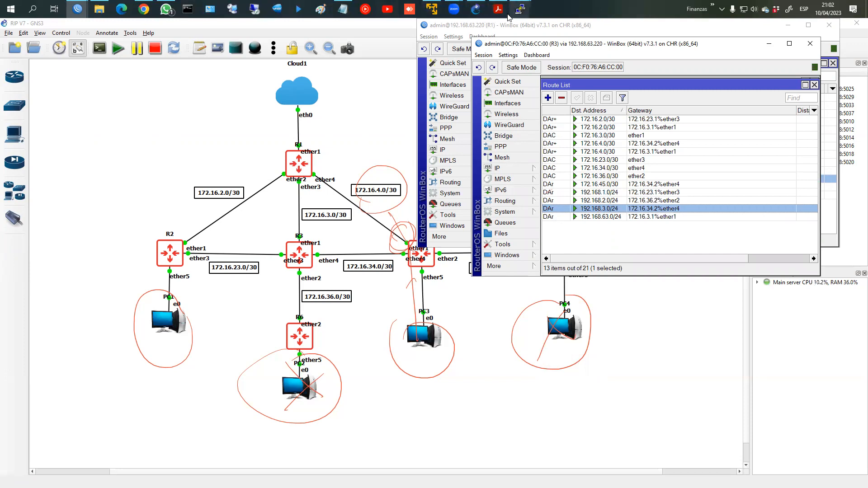
# - Open the IP route list in R2's session and select the route to 192.168.1.0/24
pyautogui.click(76, 8)
pyautogui.click(238, 77)
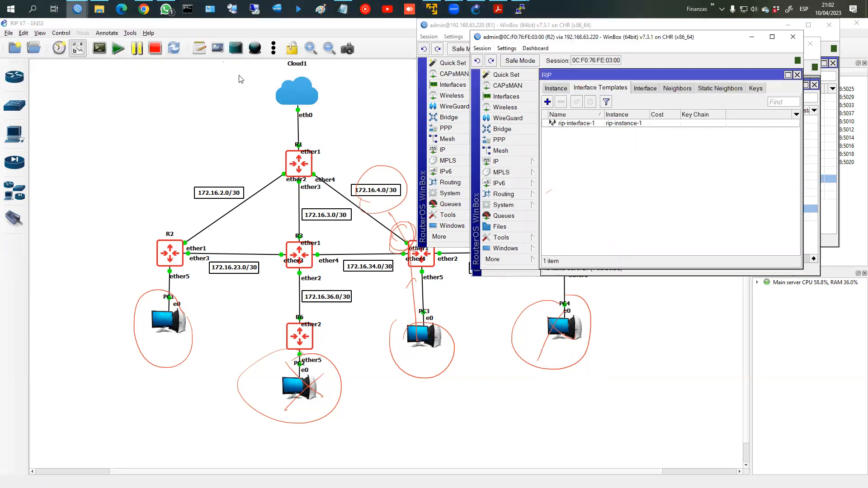
pyautogui.click(500, 164)
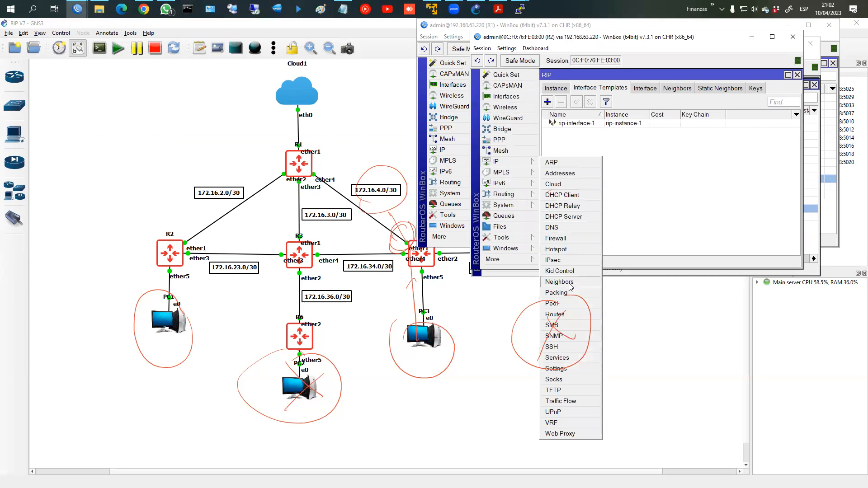
pyautogui.click(560, 318)
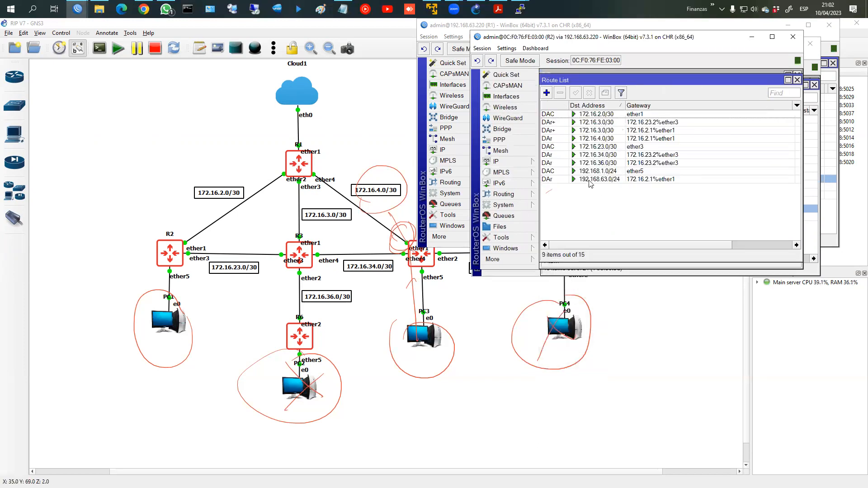
pyautogui.click(596, 172)
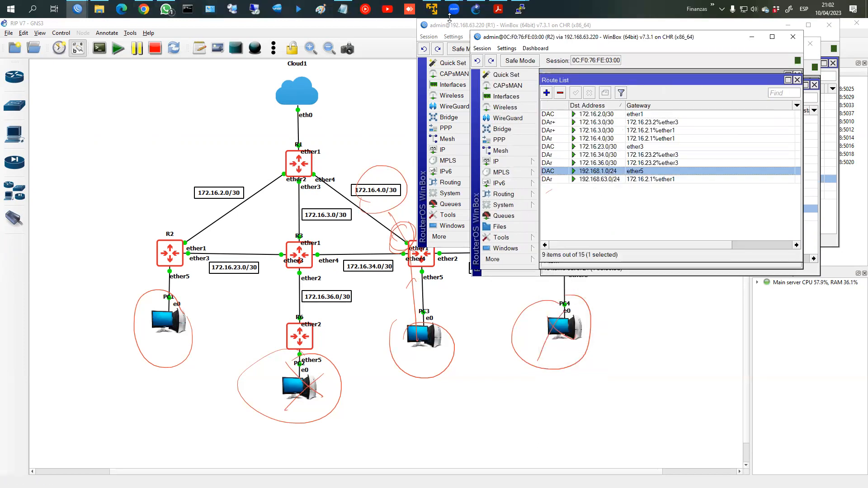
# - Ping 192.168.4.254 from PC1's PuTTY console
pyautogui.moveTo(520, 10)
pyautogui.click(394, 44)
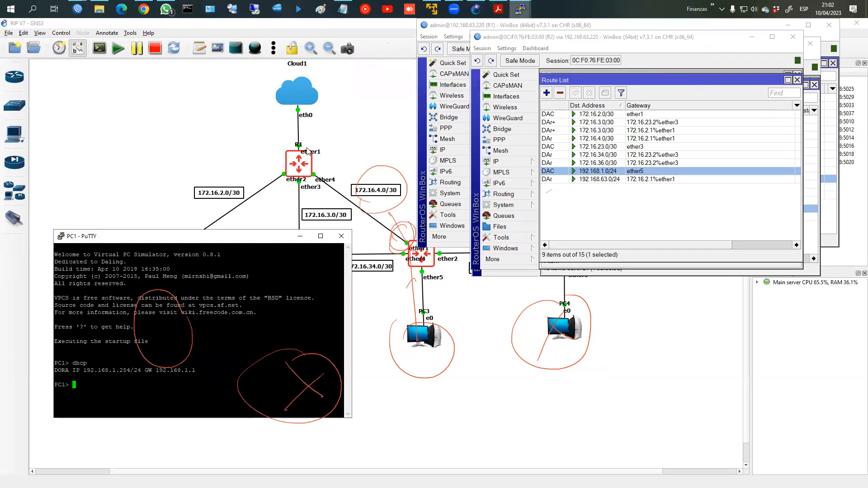
pyautogui.write('ping 192.168.4.254')
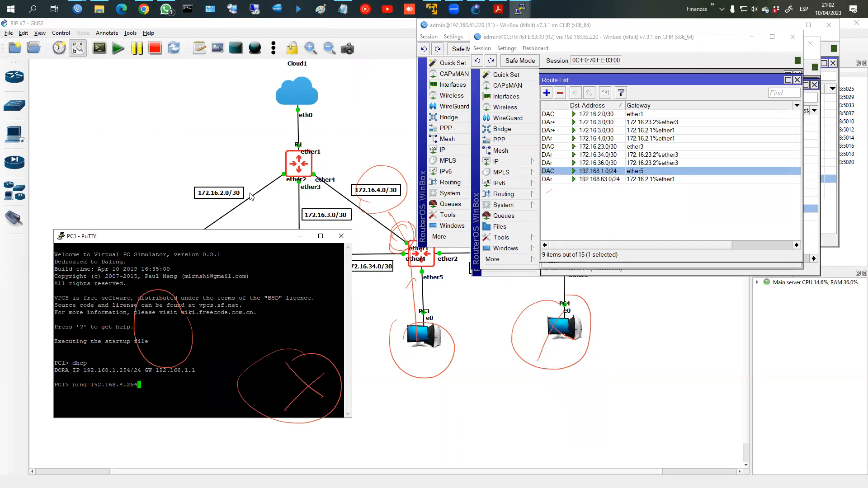
pyautogui.press('Return')
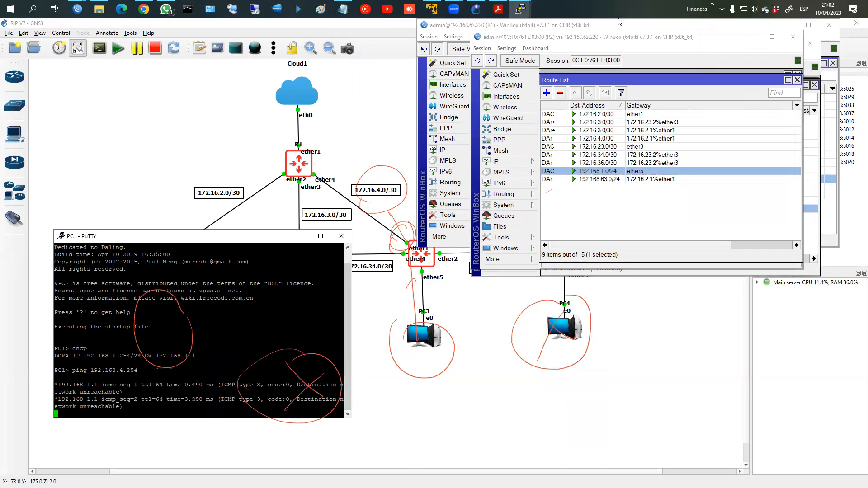
# - Check PC4's DHCP-assigned address in its PuTTY console and return to the GNS3 topology
pyautogui.moveTo(520, 5)
pyautogui.click(628, 68)
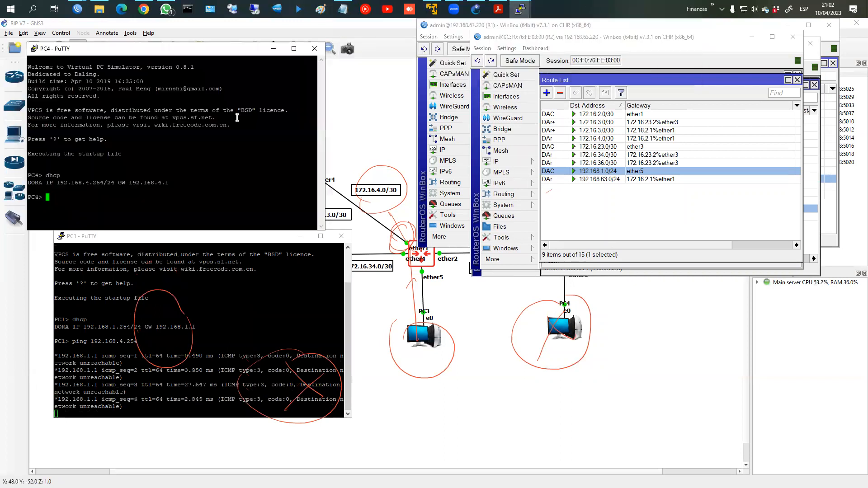
pyautogui.moveTo(86, 182); pyautogui.dragTo(143, 183)
pyautogui.click(256, 313)
pyautogui.click(492, 381)
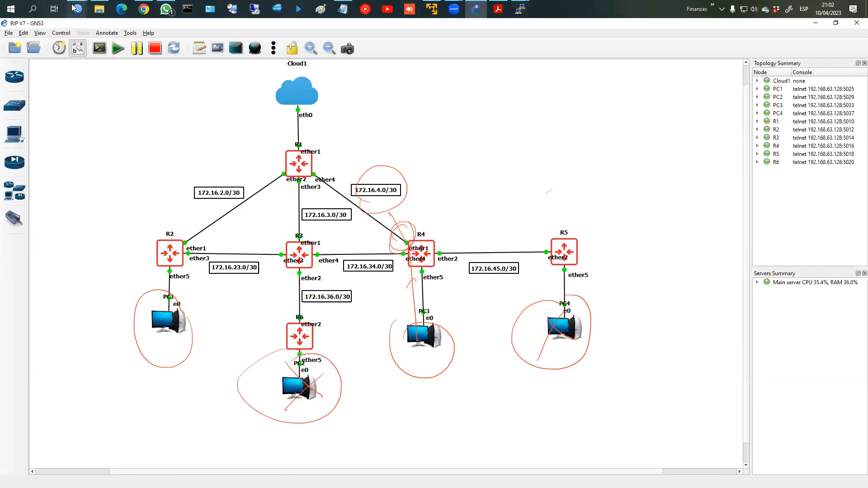
# - Compare the route lists of R1 and R2, and clear the freehand annotations from the topology
pyautogui.moveTo(77, 8)
pyautogui.click(162, 72)
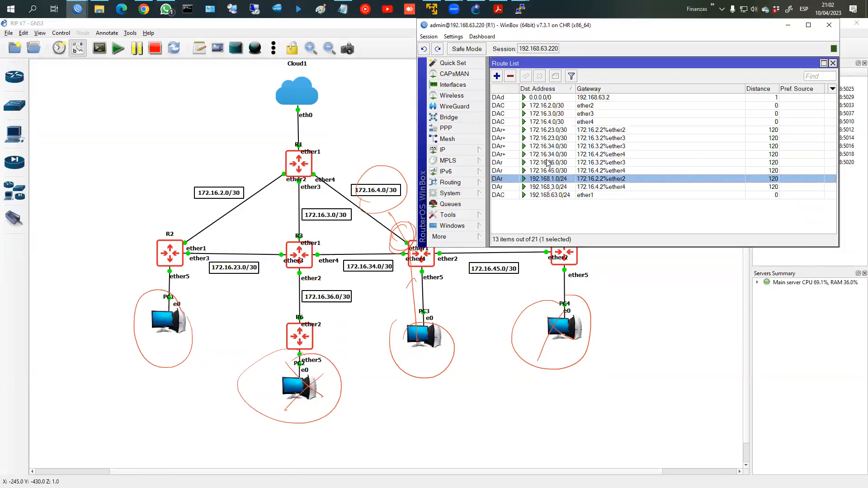
pyautogui.moveTo(78, 8)
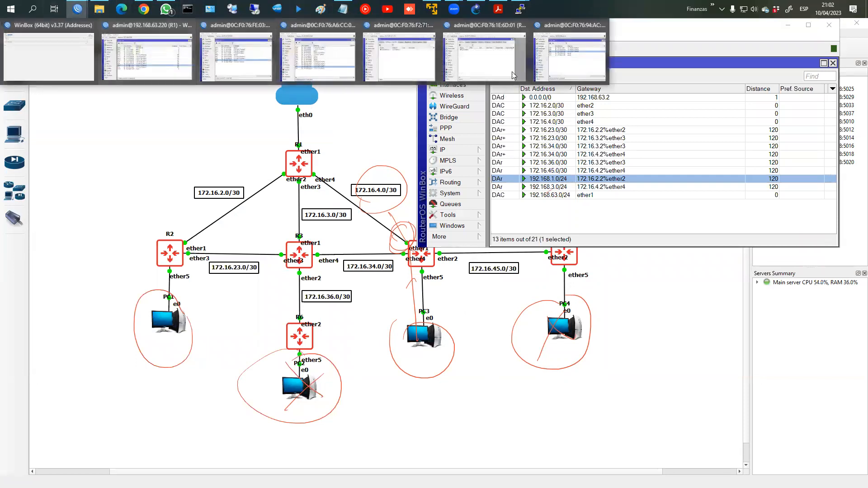
pyautogui.click(234, 54)
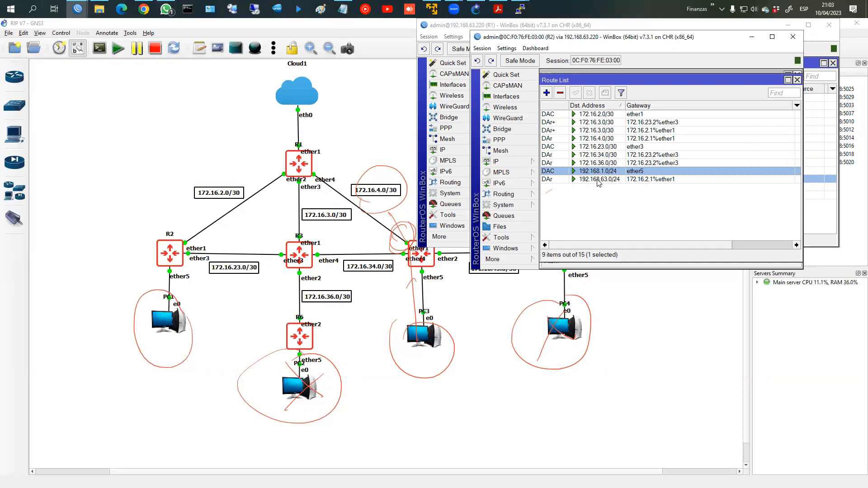
pyautogui.press('Escape')
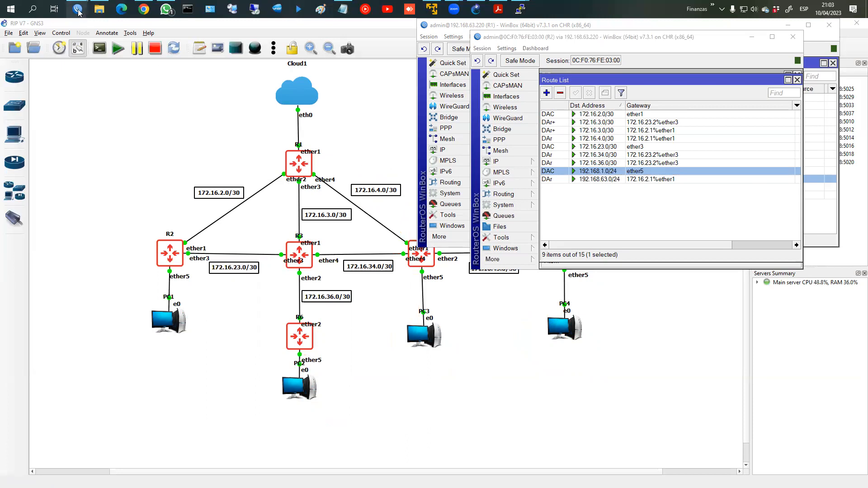
# - Cancel the pending R6 login in the WinBox launcher and try to connect to the neighbor router at 192.168.10.1
pyautogui.moveTo(78, 12)
pyautogui.click(40, 54)
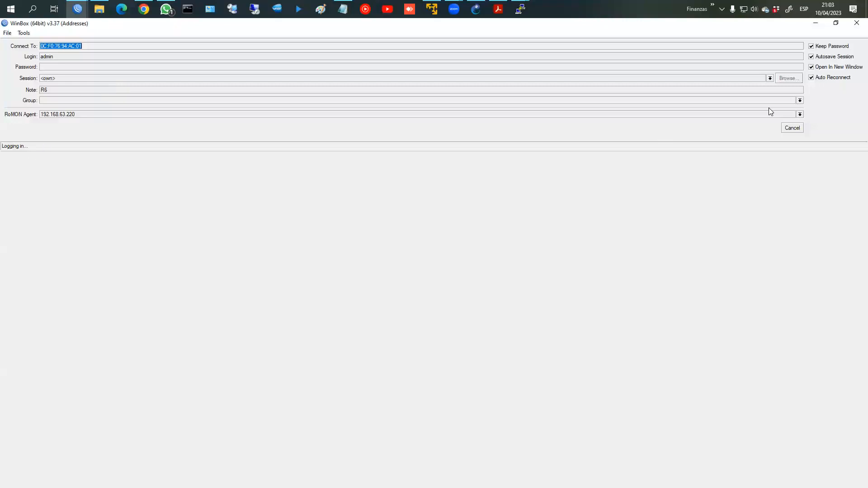
pyautogui.click(790, 129)
pyautogui.click(45, 162)
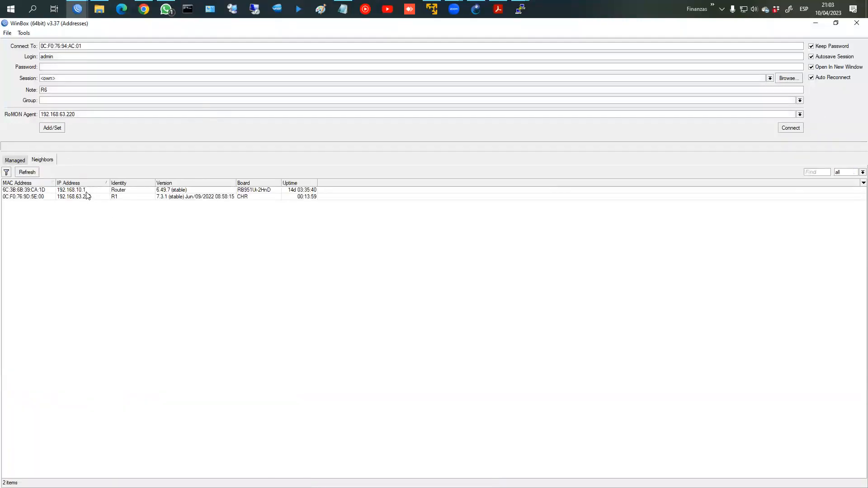
pyautogui.click(85, 192)
pyautogui.click(791, 128)
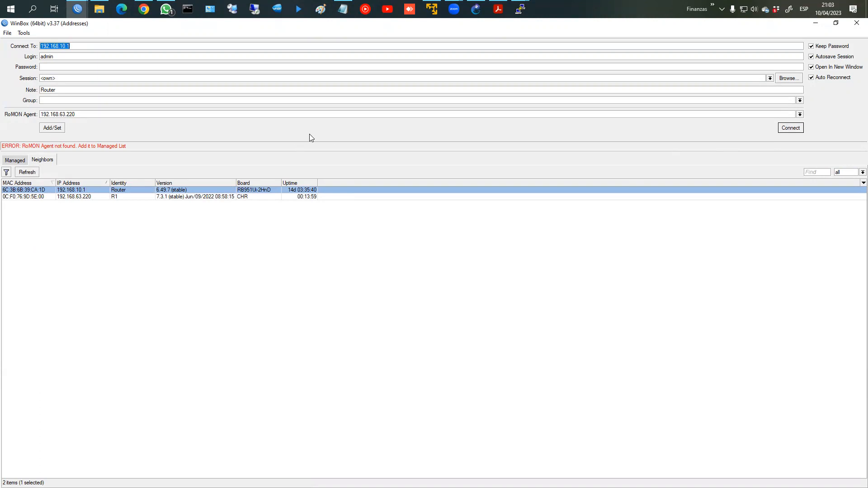
# - Clear the RoMON agent, connect to 192.168.10.1 and dismiss the expired-password dialog without changing the password
pyautogui.moveTo(116, 114); pyautogui.dragTo(2, 117)
pyautogui.press('BackSpace')
pyautogui.press('Return')
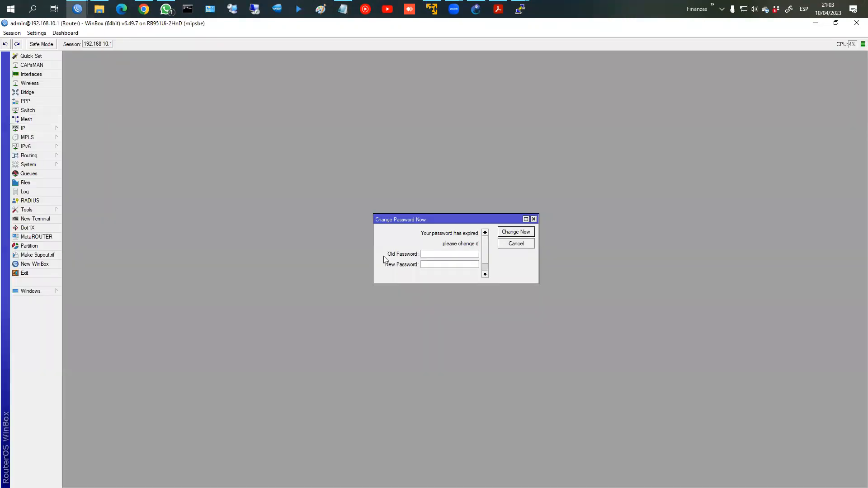
pyautogui.click(515, 244)
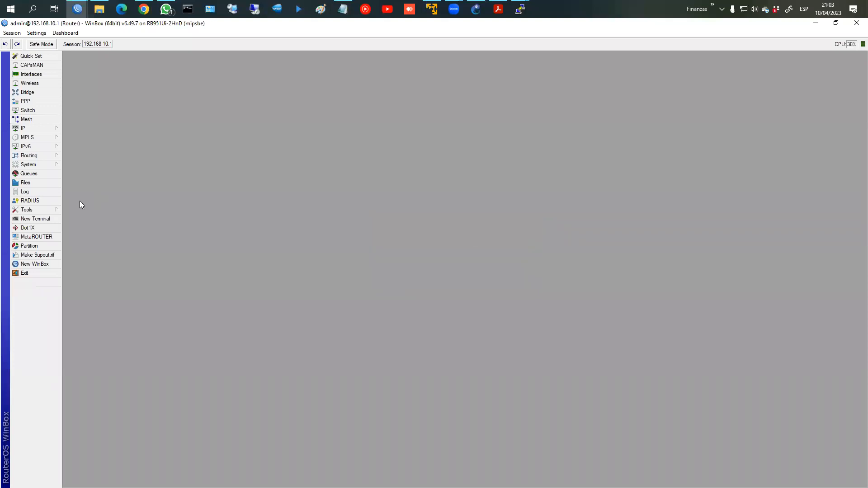
# - Zoom in the router's interface and examine the route redistribution options in its RouterOS v6 RIP settings
pyautogui.click(36, 33)
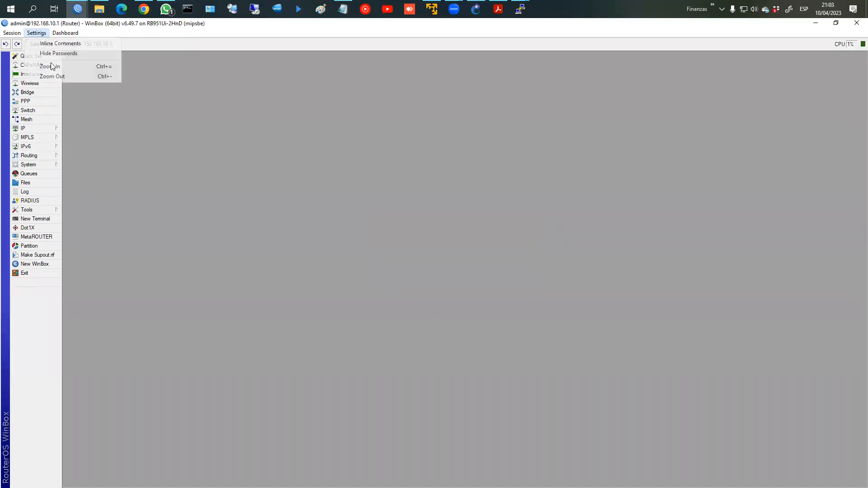
pyautogui.click(49, 67)
pyautogui.click(32, 179)
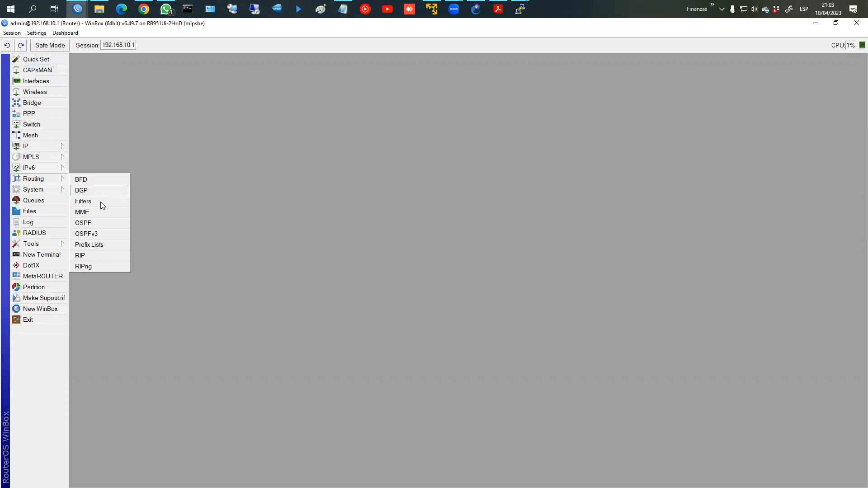
pyautogui.click(94, 257)
pyautogui.click(323, 162)
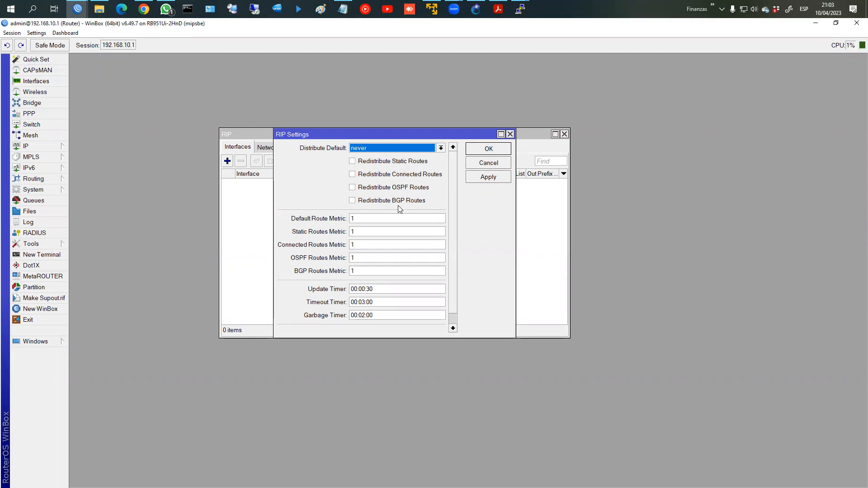
pyautogui.click(490, 150)
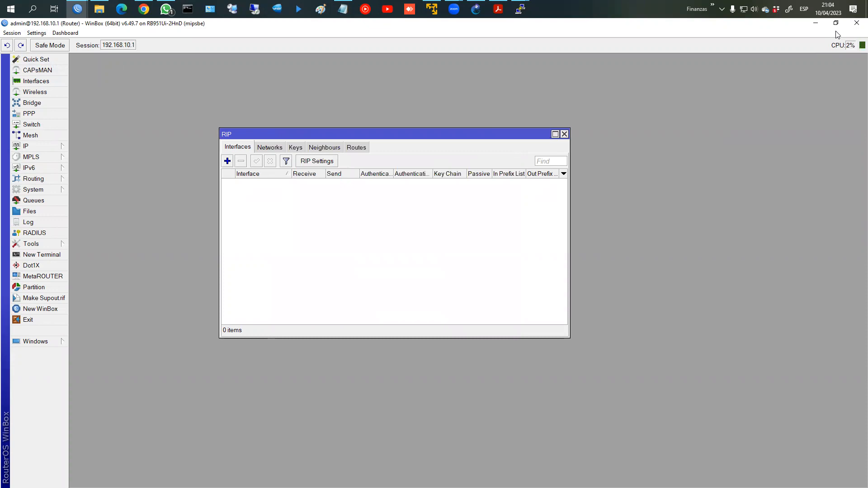
# - Minimize the 192.168.10.1 session and the launcher, and inspect the 172.16.34.0/30, 172.16.36.0/30 and 192.168.1.0/24 routes in R2's list
pyautogui.click(816, 23)
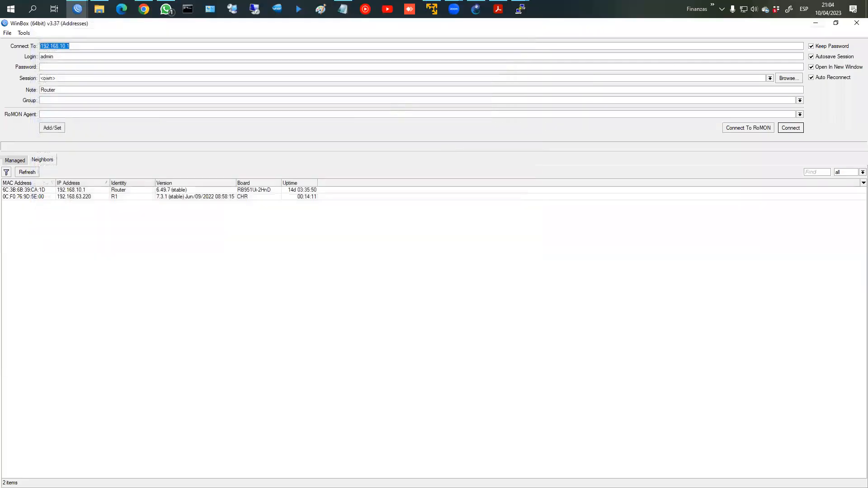
pyautogui.click(819, 24)
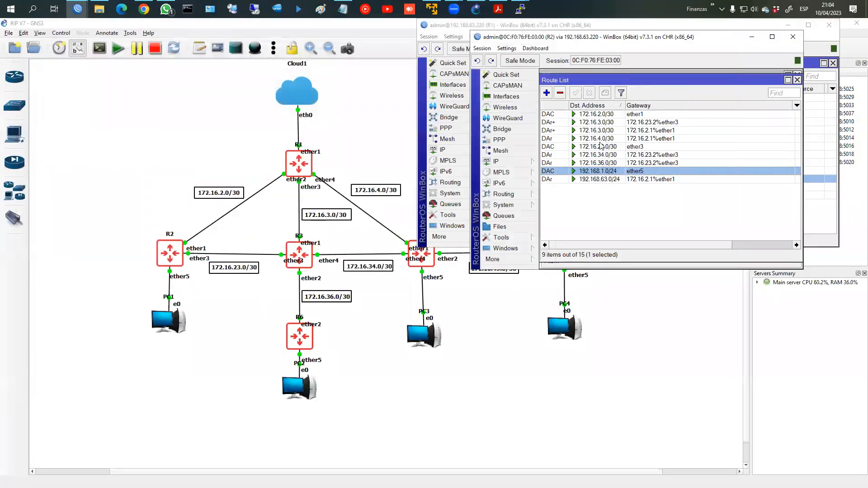
pyautogui.click(618, 164)
pyautogui.click(617, 155)
pyautogui.click(612, 165)
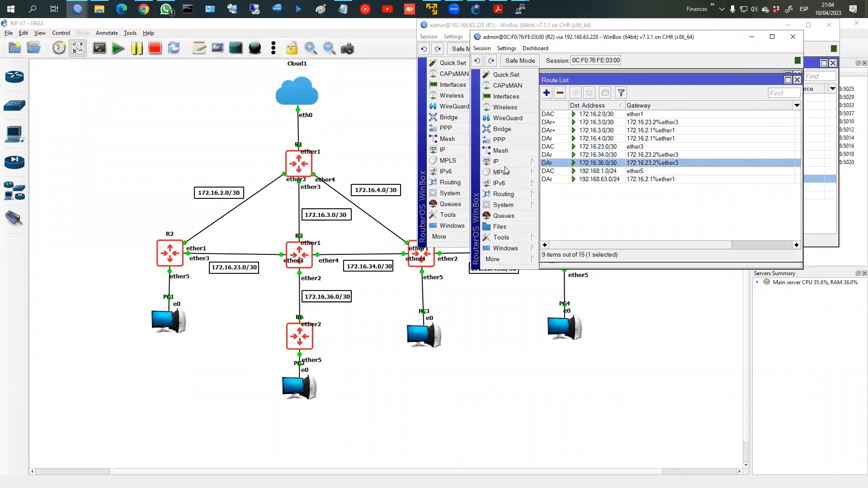
pyautogui.click(586, 174)
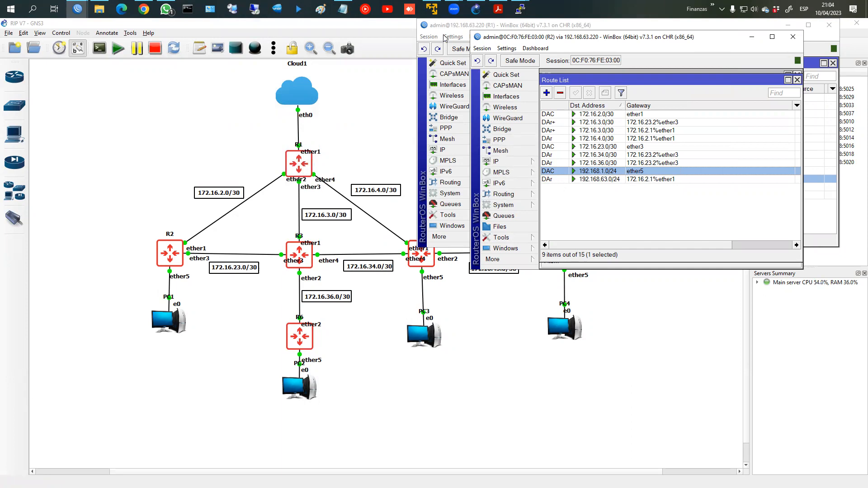
# - Place R1's session window side by side with R2's and widen R2's session window
pyautogui.click(466, 26)
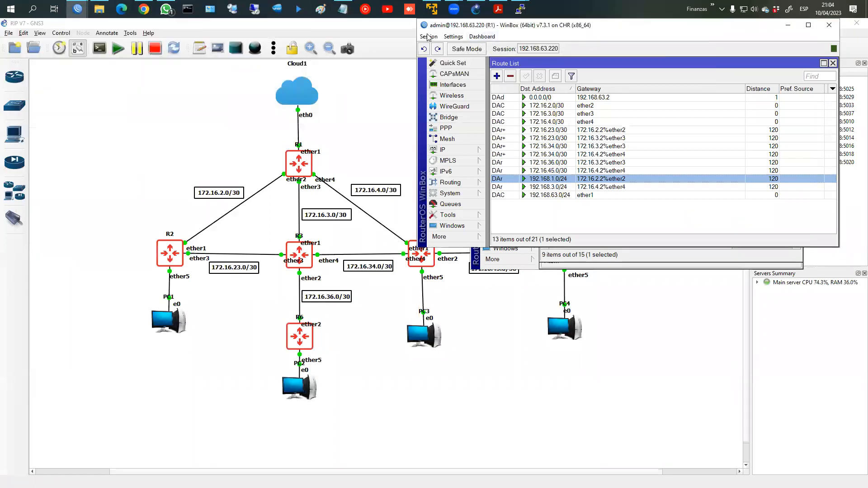
pyautogui.moveTo(427, 26); pyautogui.dragTo(3, 23)
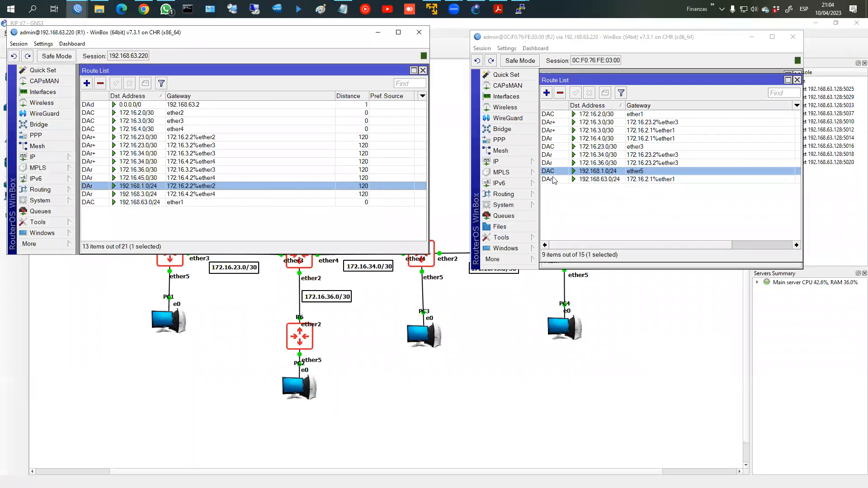
pyautogui.click(804, 65)
pyautogui.moveTo(804, 65); pyautogui.dragTo(862, 65)
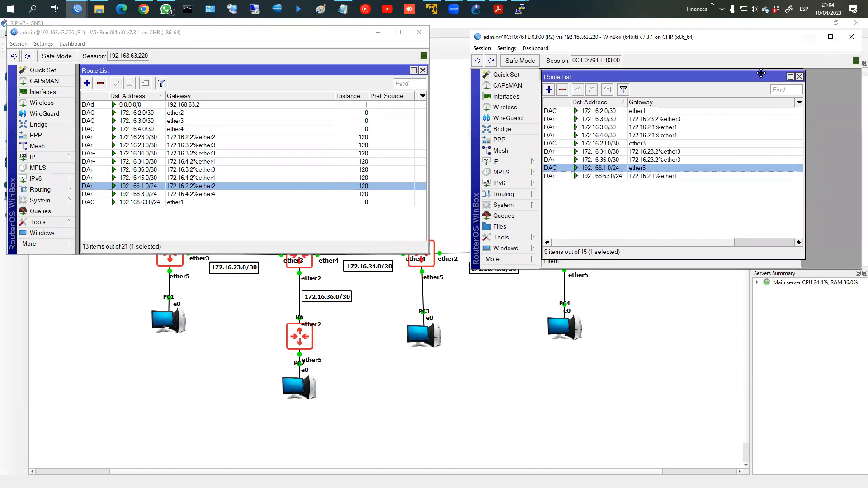
# - Bring R1's session to the front beside R2's and open its RIP configuration
pyautogui.click(389, 319)
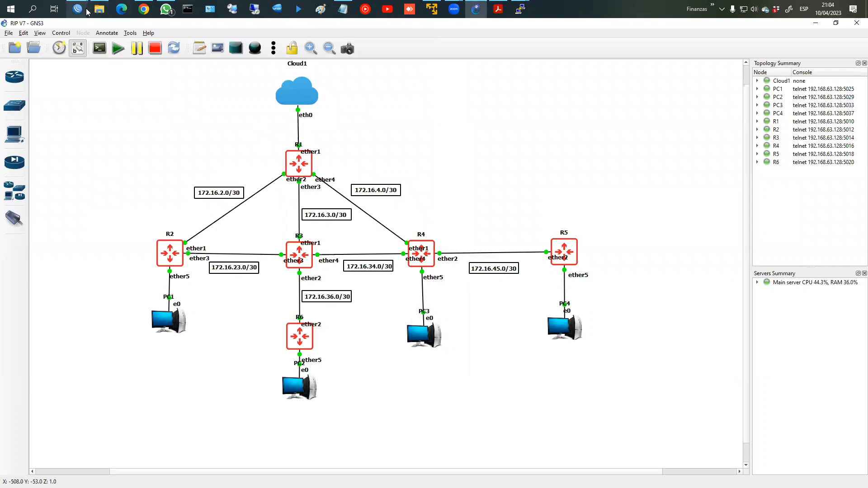
pyautogui.hotkey('alt', 'Tab')
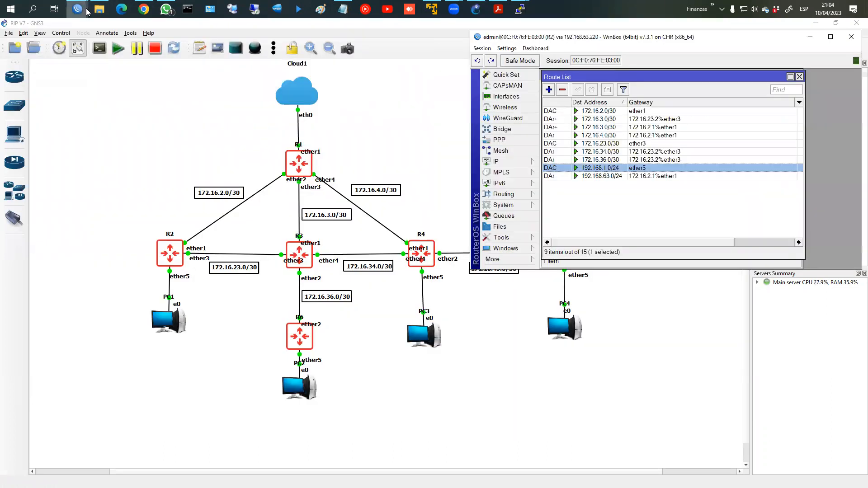
pyautogui.hotkey('alt', 'Tab')
pyautogui.hotkey('alt', 'Tab')
pyautogui.click(84, 11)
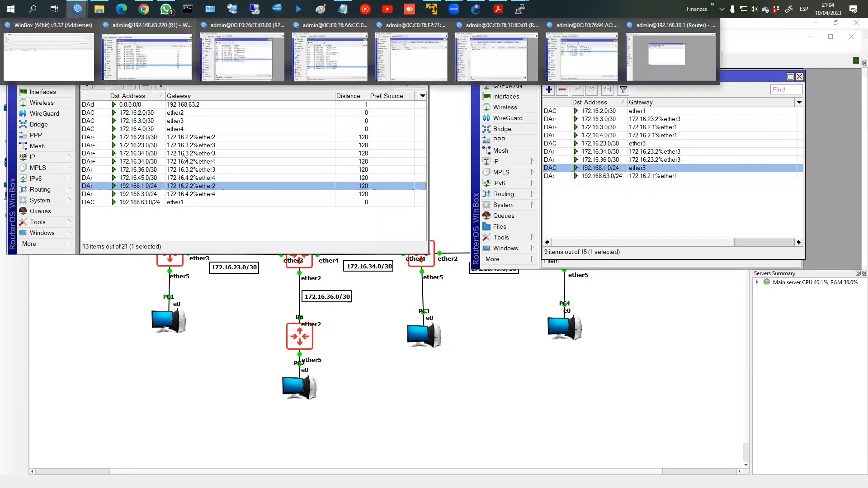
pyautogui.click(147, 121)
pyautogui.click(49, 187)
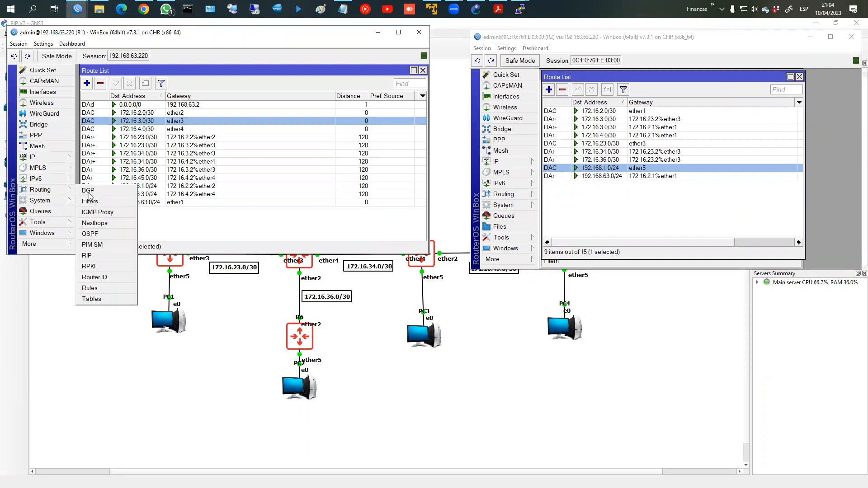
pyautogui.click(104, 257)
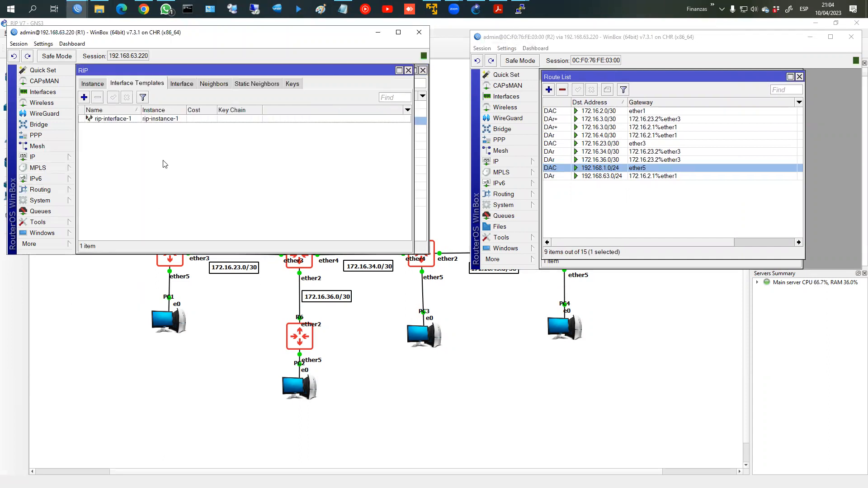
# - Enable redistribution of rip routes in R1's rip-instance-1 and check the 192.168.3.0/24 route in R2's list
pyautogui.click(92, 84)
pyautogui.click(123, 119)
pyautogui.doubleClick(108, 119)
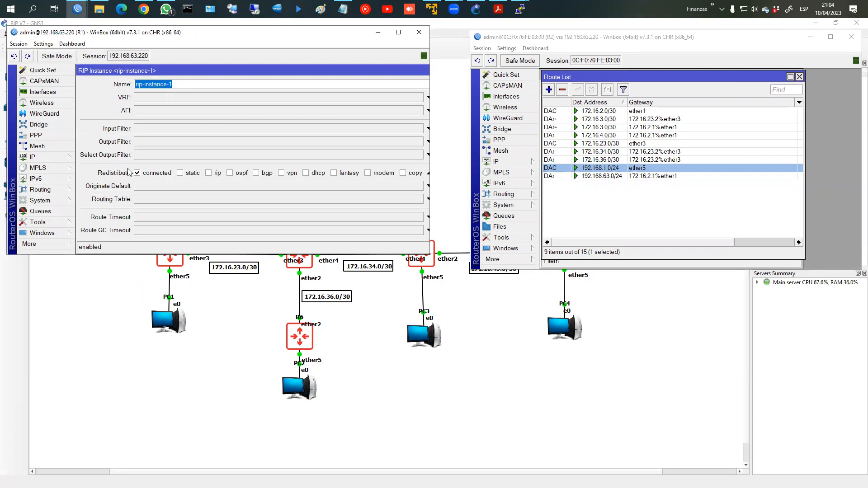
pyautogui.click(208, 173)
pyautogui.press('Return')
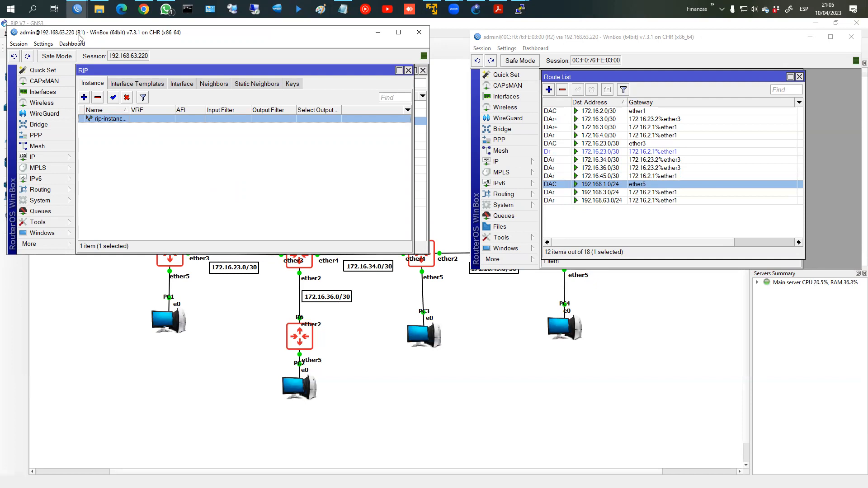
pyautogui.click(596, 195)
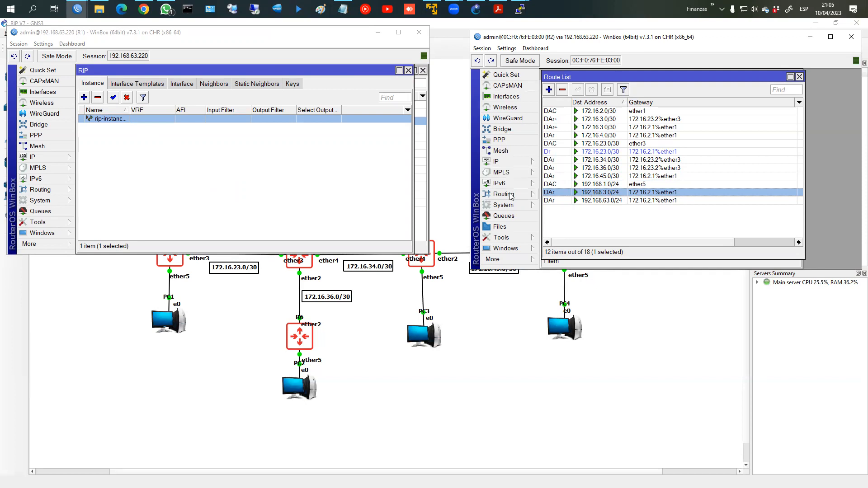
# - Switch to R4's session and add rip to the routes redistributed by its rip-instance-1
pyautogui.click(265, 282)
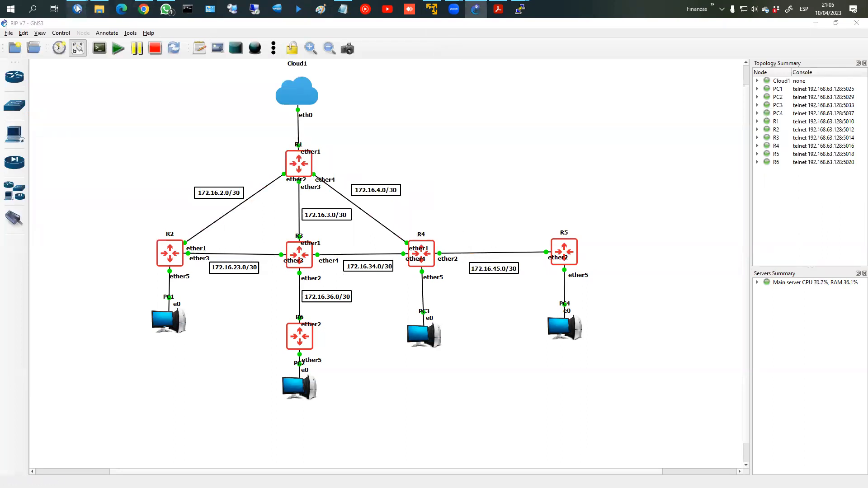
pyautogui.moveTo(78, 9)
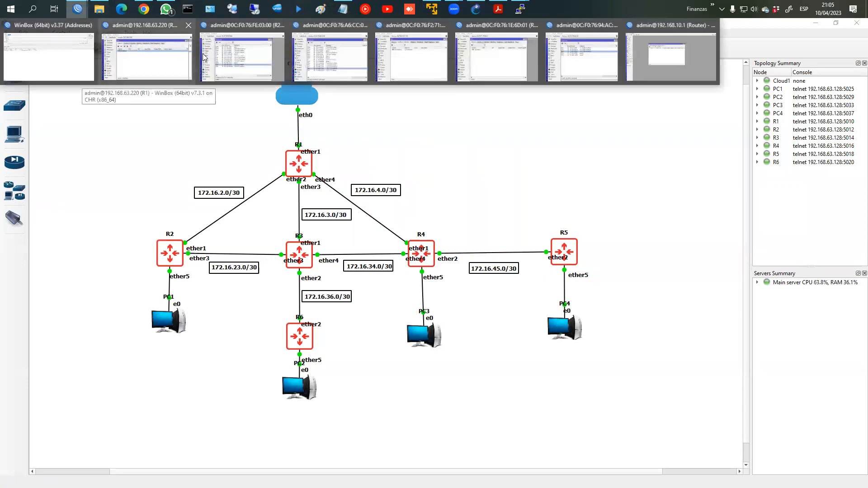
pyautogui.click(412, 68)
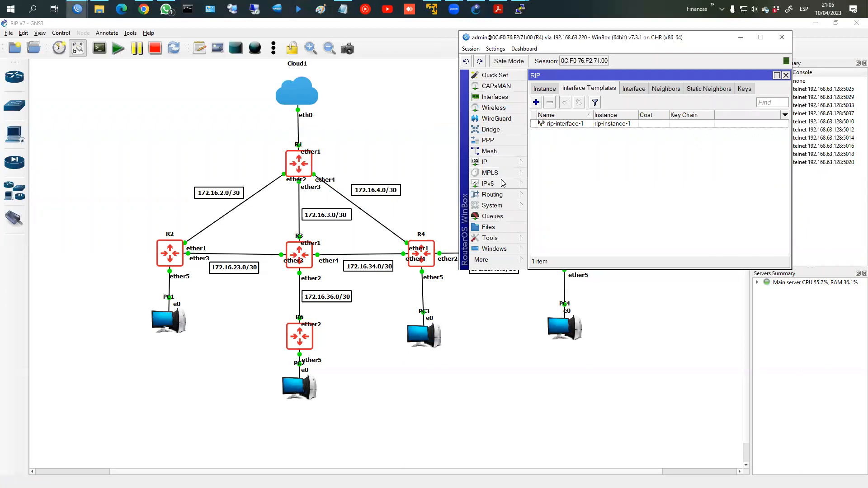
pyautogui.click(494, 195)
pyautogui.click(560, 260)
pyautogui.click(547, 90)
pyautogui.doubleClick(558, 124)
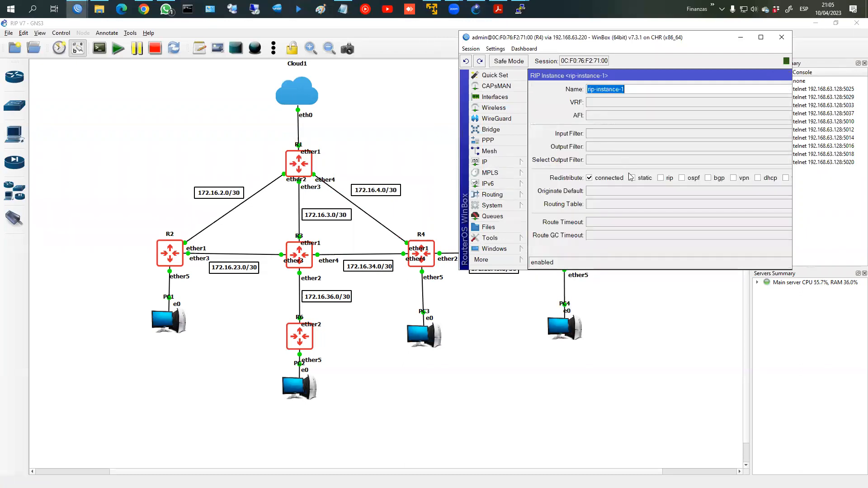
pyautogui.press('Escape')
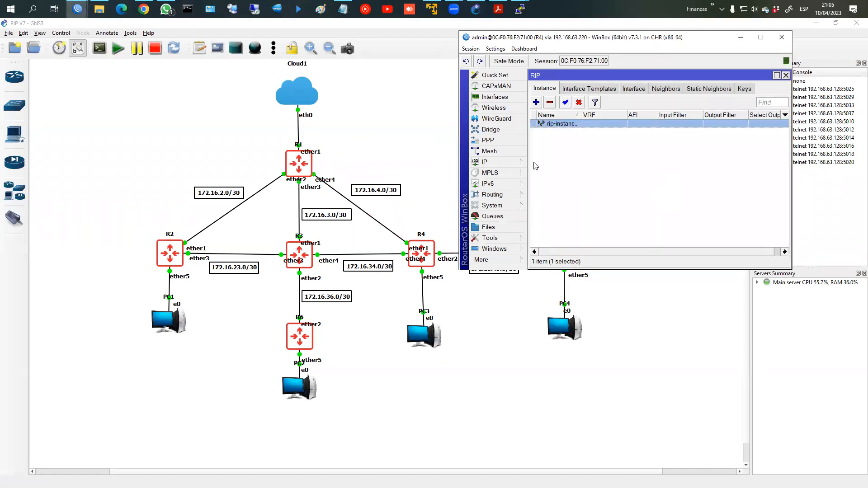
# - Switch to R3's session and enable rip redistribution in its rip-instance-1 alongside connected
pyautogui.click(84, 9)
pyautogui.click(340, 58)
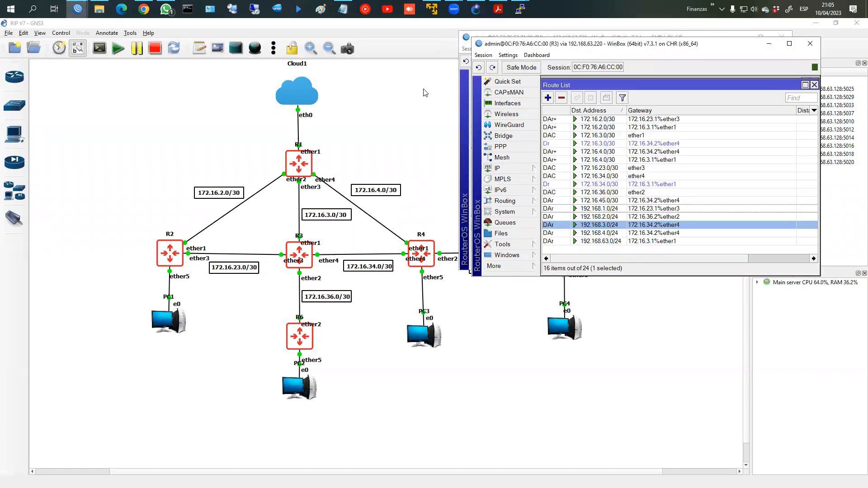
pyautogui.click(527, 204)
pyautogui.click(572, 268)
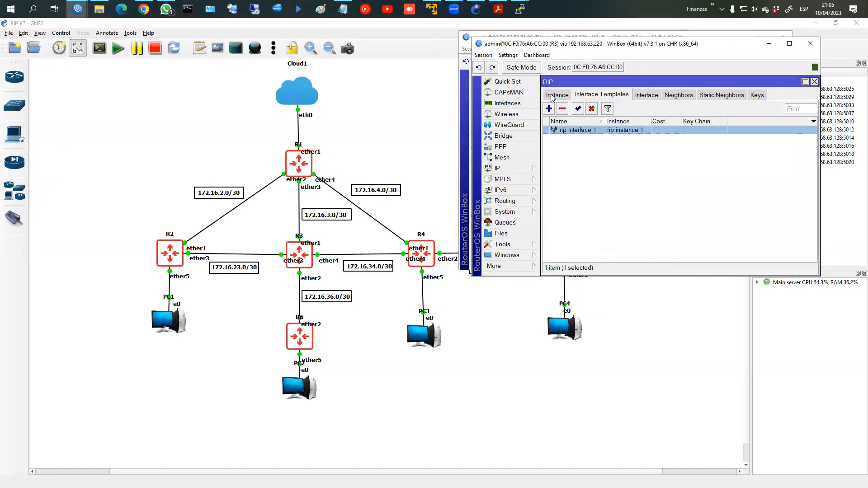
pyautogui.click(552, 97)
pyautogui.doubleClick(579, 130)
pyautogui.click(674, 184)
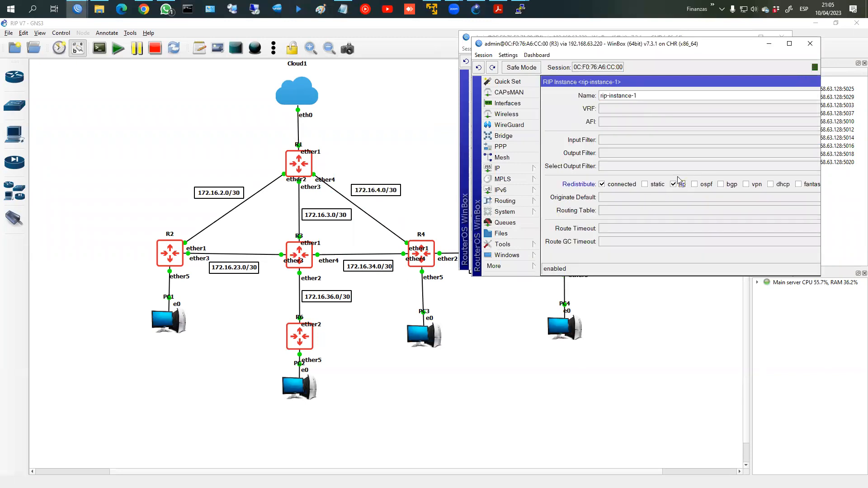
pyautogui.press('Return')
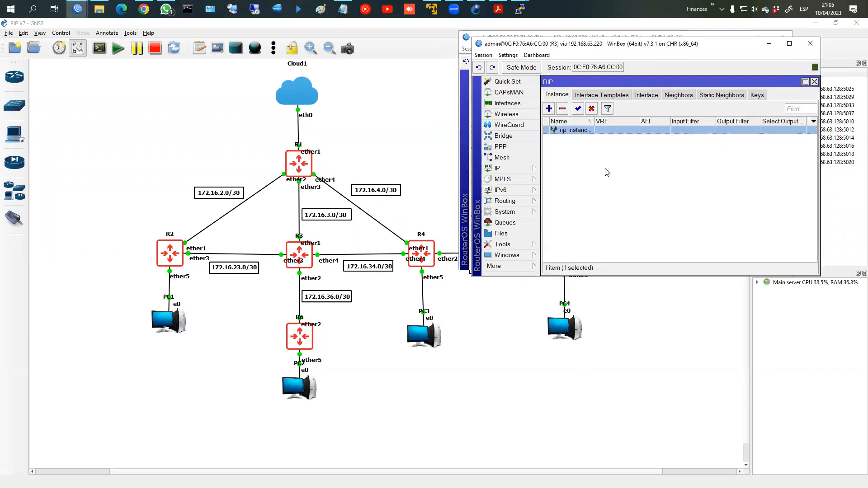
# - Return to R2's route list and inspect the routes for the 192.168.1.0/24 to 192.168.4.0/24 networks
pyautogui.click(78, 10)
pyautogui.click(244, 55)
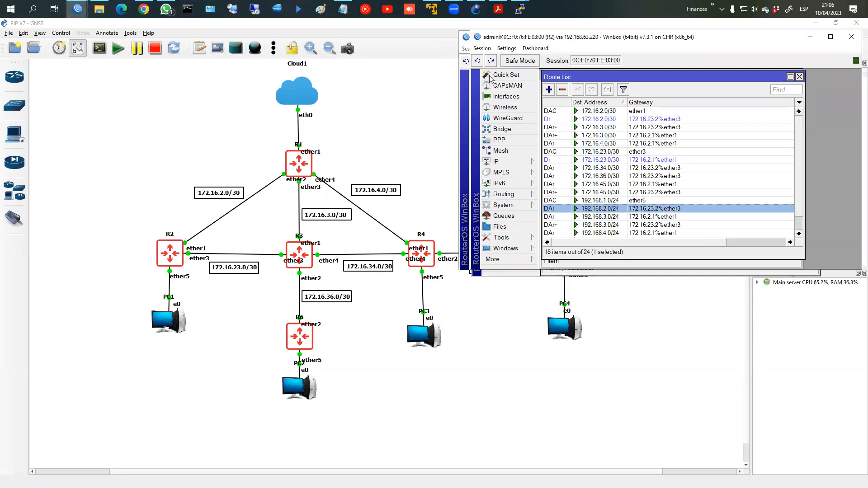
pyautogui.click(603, 200)
pyautogui.click(603, 209)
pyautogui.click(604, 217)
pyautogui.click(606, 232)
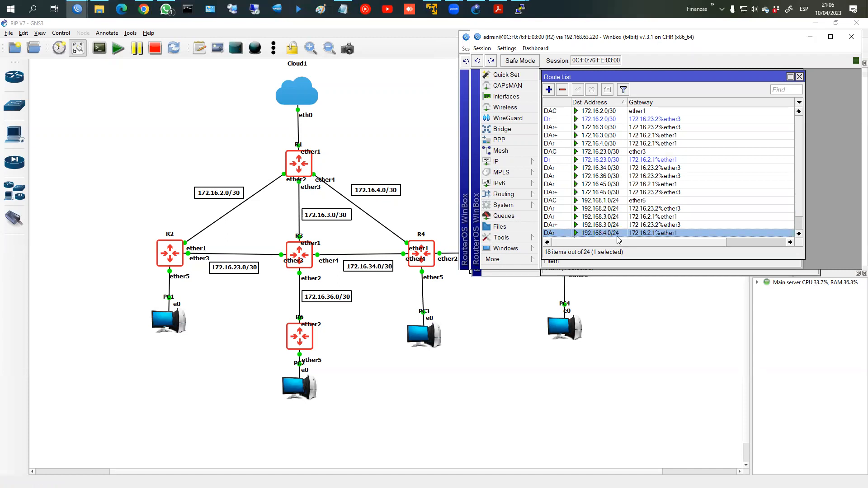
# - Bring up the PC1 and PC4 PuTTY consoles and ping 192.168.4.254 from PC1
pyautogui.moveTo(520, 9)
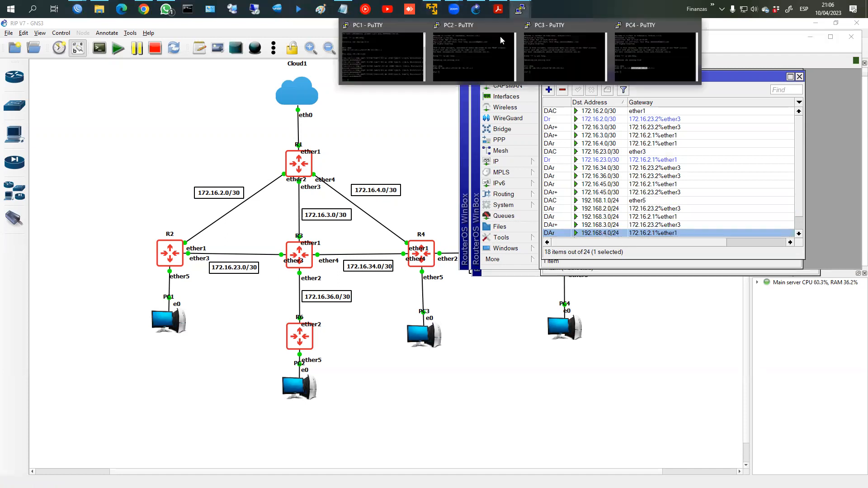
pyautogui.click(383, 50)
pyautogui.click(671, 69)
pyautogui.click(165, 308)
pyautogui.press('Return')
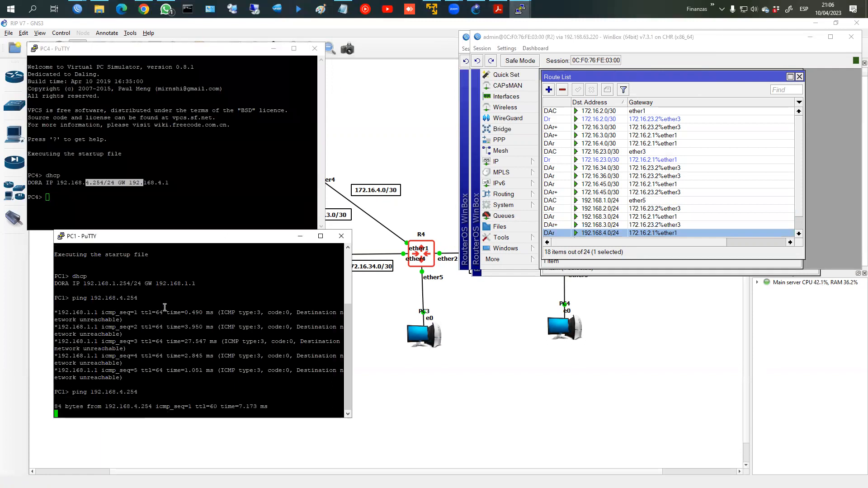
# - Ping 192.168.1.254 from the PC4 console to test the path back to PC1
pyautogui.click(106, 220)
pyautogui.write('ping')
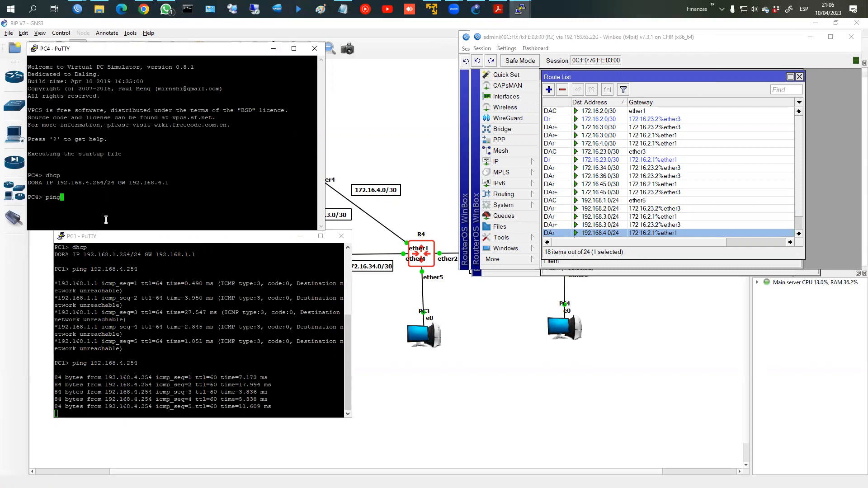
pyautogui.write(' 192.168')
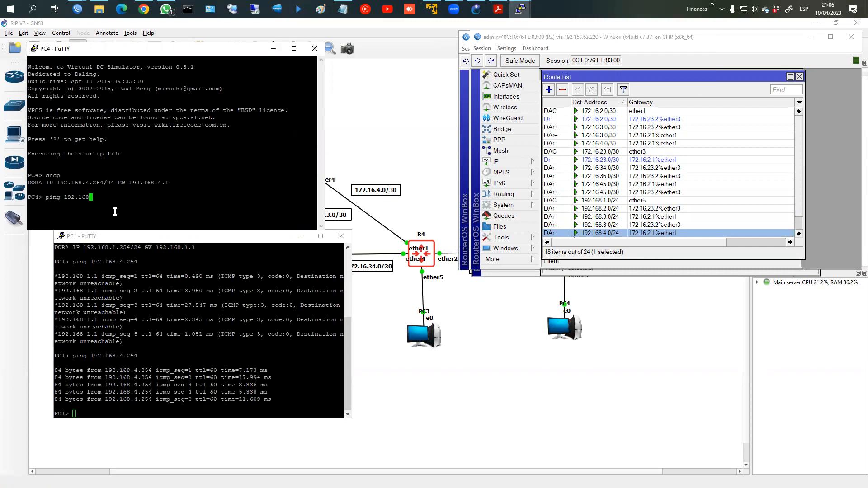
pyautogui.write('.1.254')
pyautogui.press('Return')
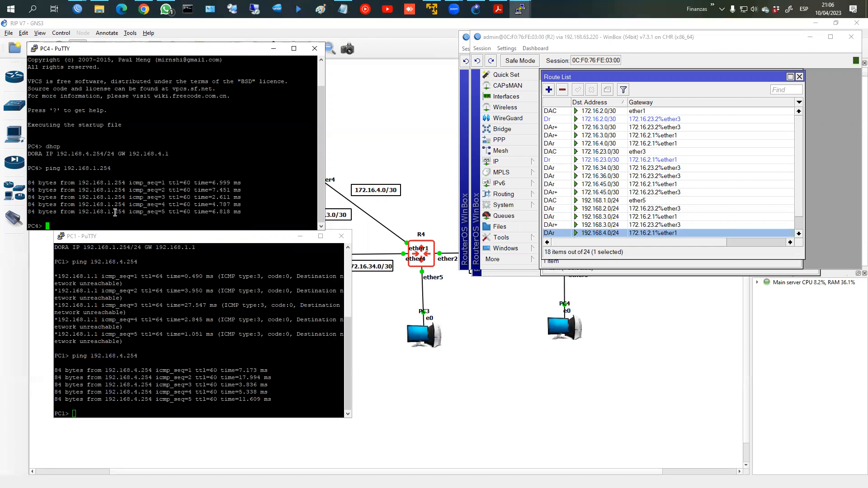
# - Enter ping 8.8.8.8 at PC1's prompt without running it, and make R2's session window and route list taller
pyautogui.click(228, 401)
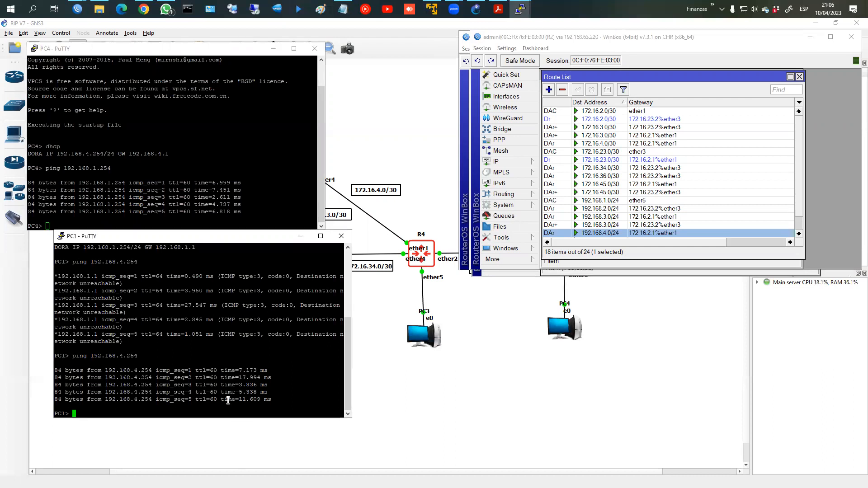
pyautogui.write('ping 8.8.8.8')
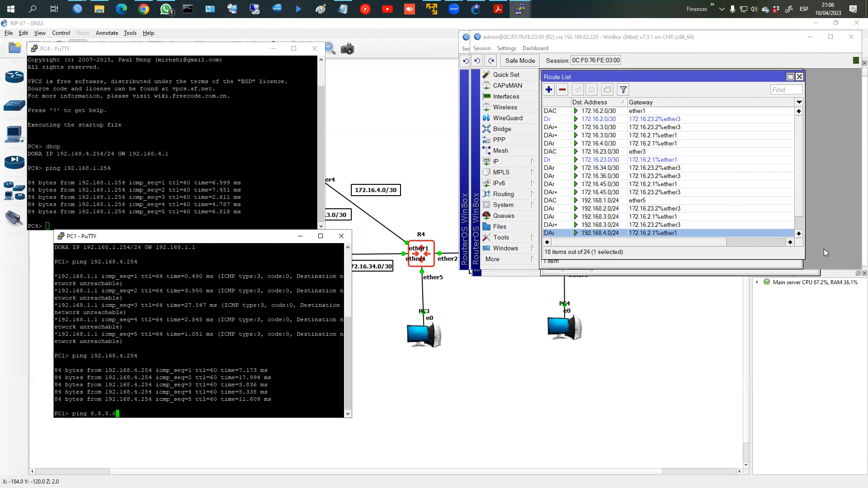
pyautogui.click(830, 268)
pyautogui.moveTo(830, 270); pyautogui.dragTo(724, 318)
pyautogui.moveTo(683, 276); pyautogui.dragTo(681, 307)
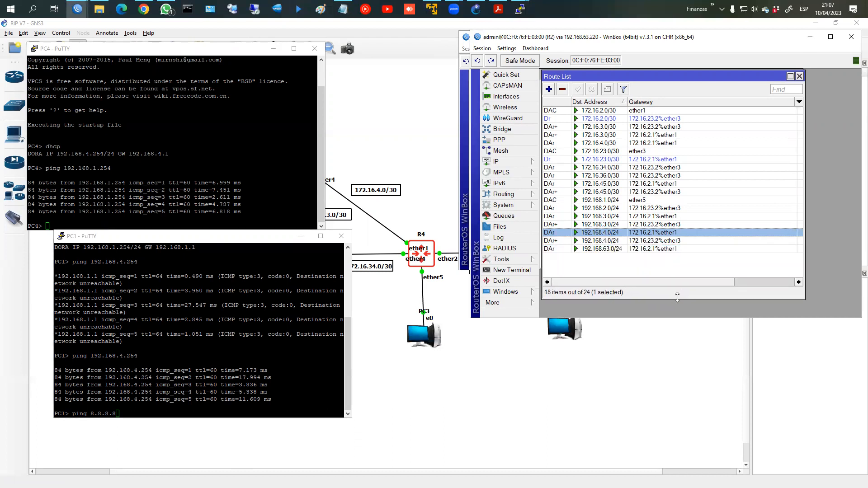
# - Run the ping to 8.8.8.8 from PC1 to test Internet reachability
pyautogui.click(233, 362)
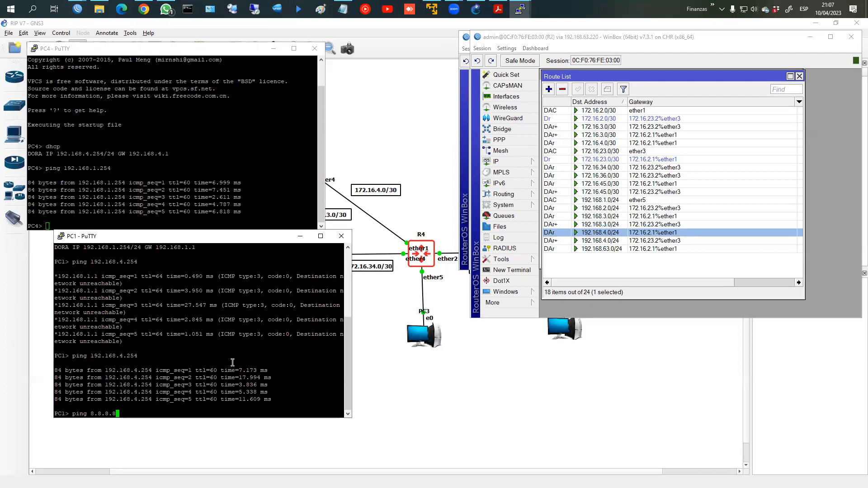
pyautogui.write('ping 8.8.8.8')
pyautogui.press('Return')
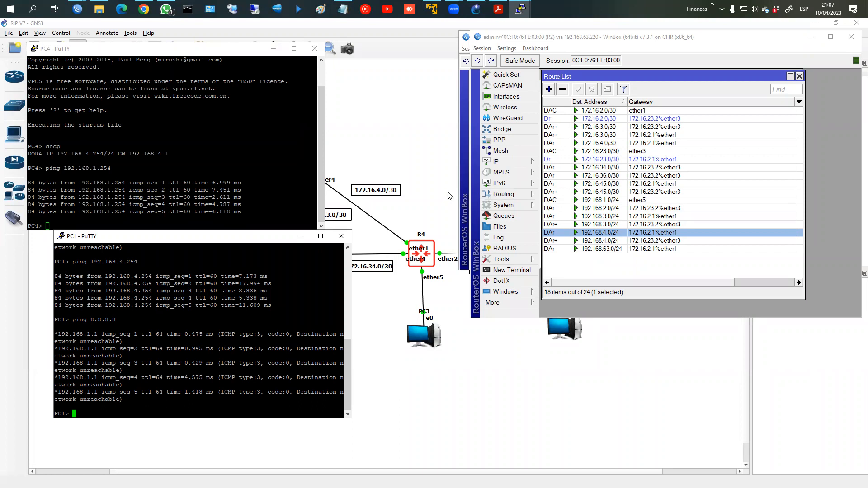
# - Set Originate Default to if installed in R1's rip-instance-1 and apply the change
pyautogui.moveTo(78, 10)
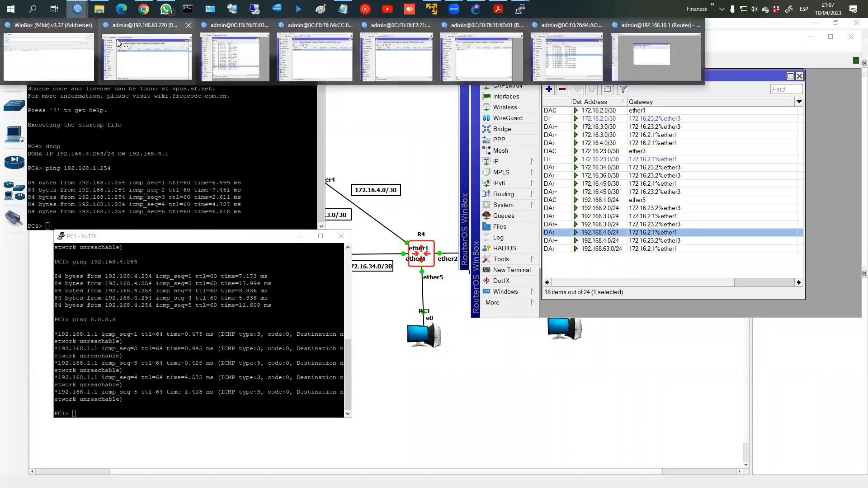
pyautogui.click(145, 44)
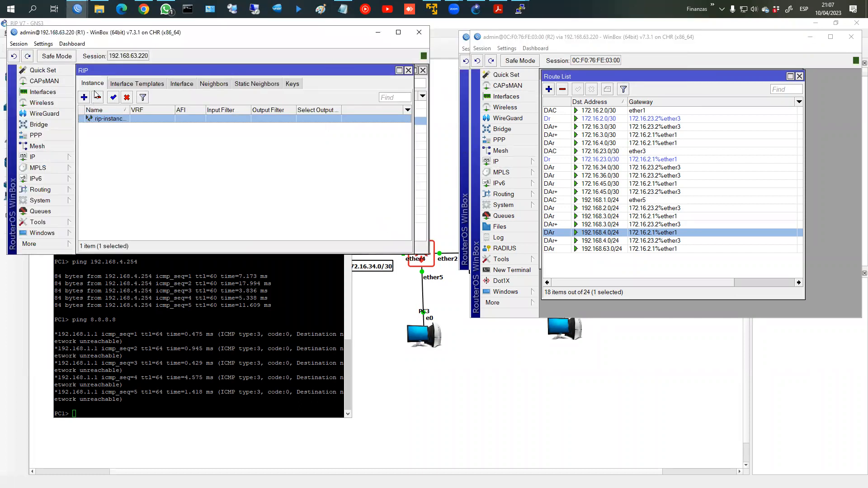
pyautogui.doubleClick(102, 120)
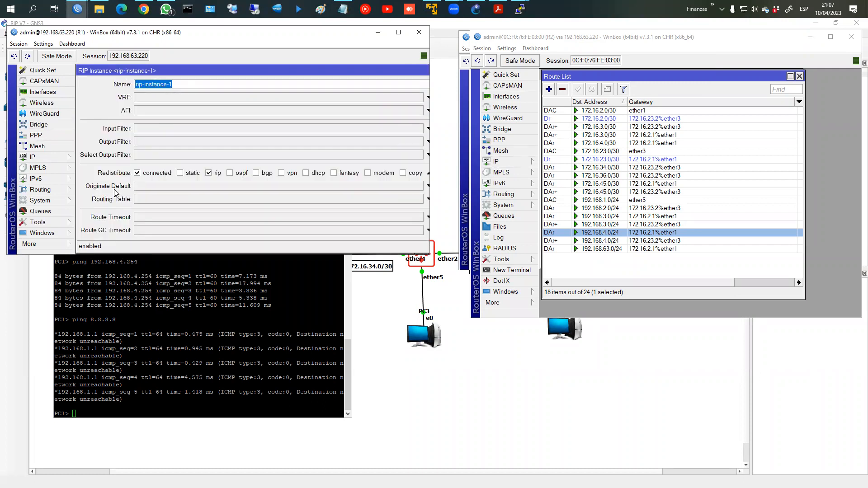
pyautogui.click(154, 187)
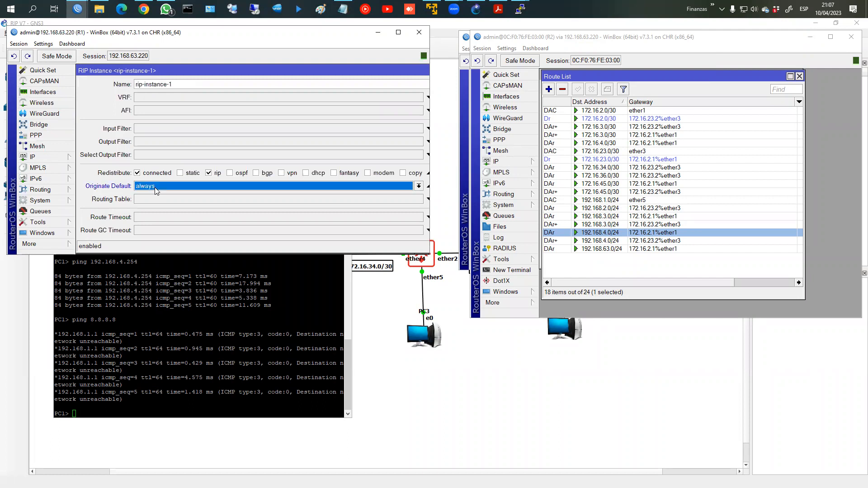
pyautogui.click(155, 187)
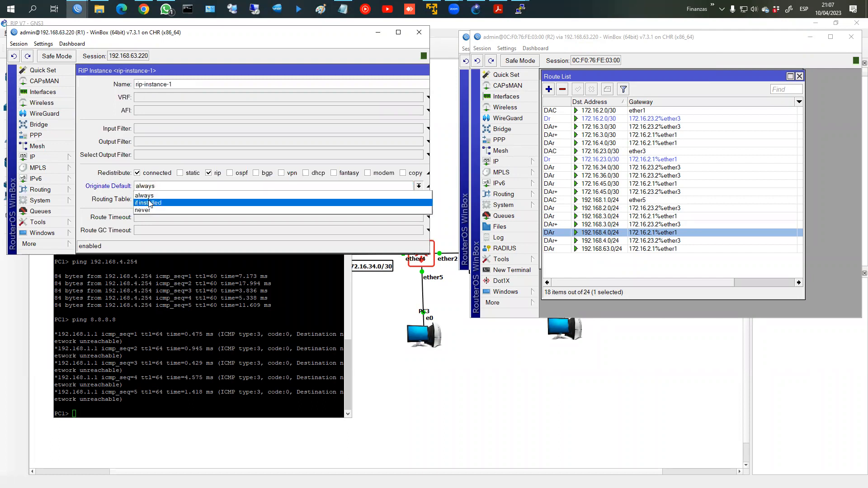
pyautogui.click(150, 203)
pyautogui.press('Return')
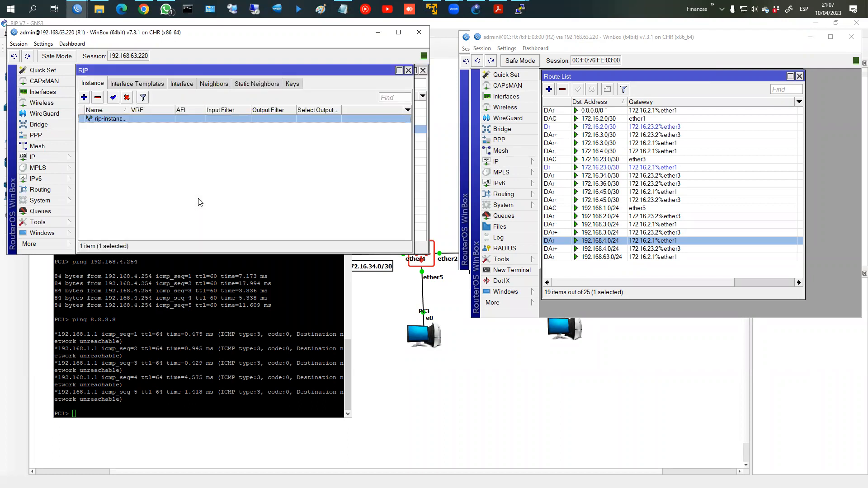
# - Check the default route in R2's and R1's route lists and repeat the ping to 8.8.8.8 from PC1
pyautogui.click(663, 113)
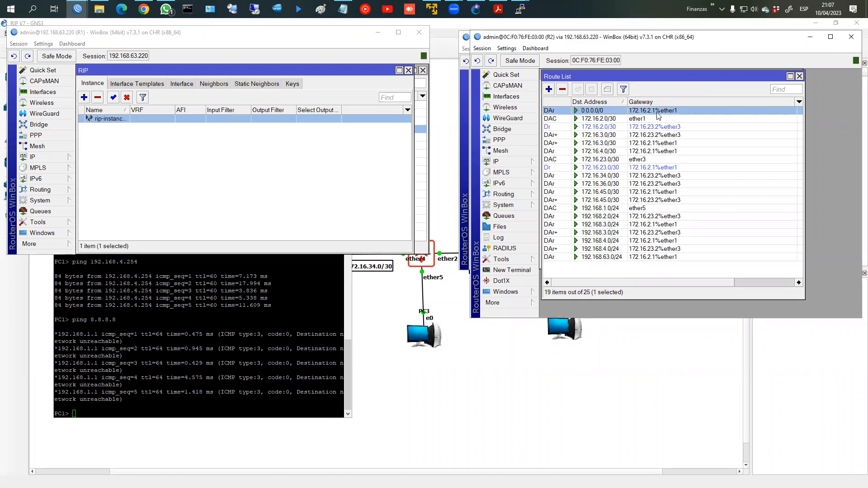
pyautogui.click(254, 307)
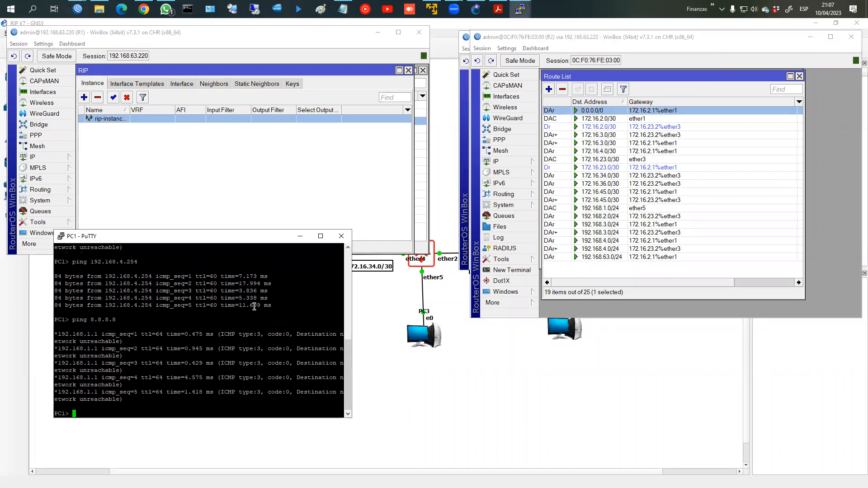
pyautogui.press('Up')
pyautogui.click(63, 158)
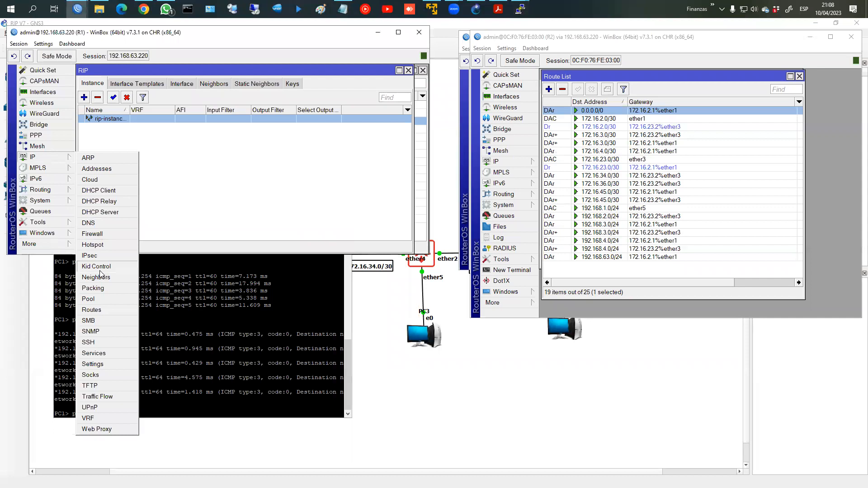
pyautogui.click(94, 311)
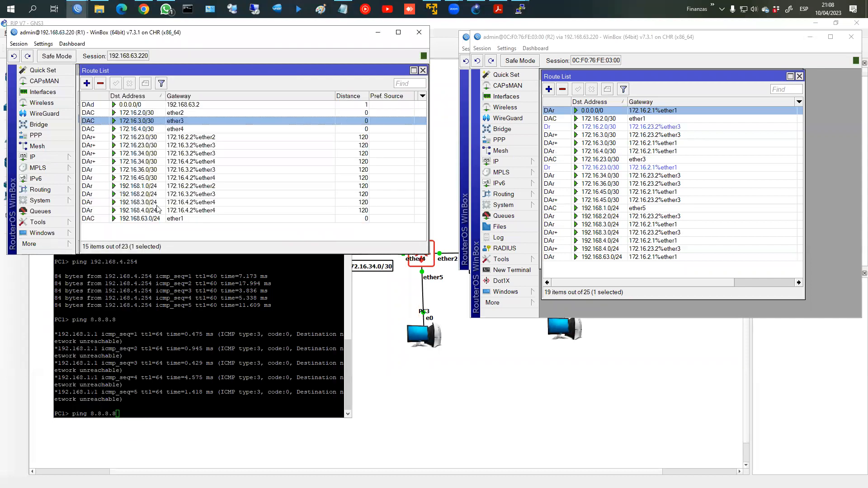
pyautogui.click(145, 313)
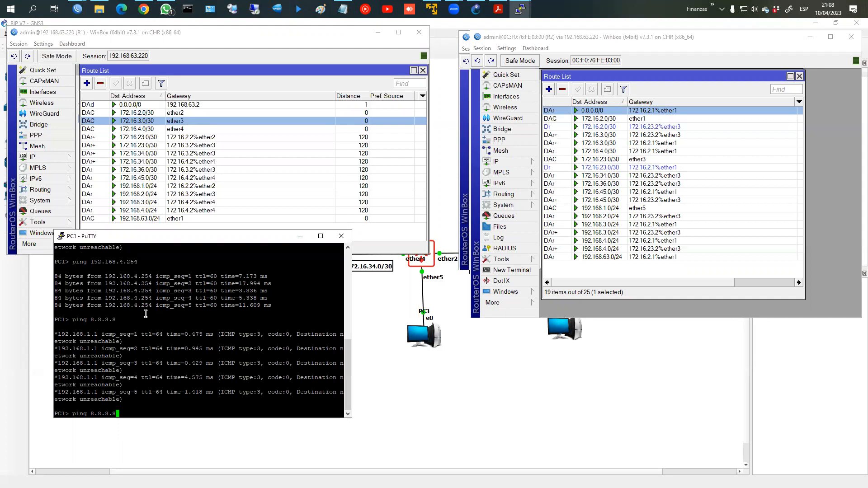
pyautogui.press('Return')
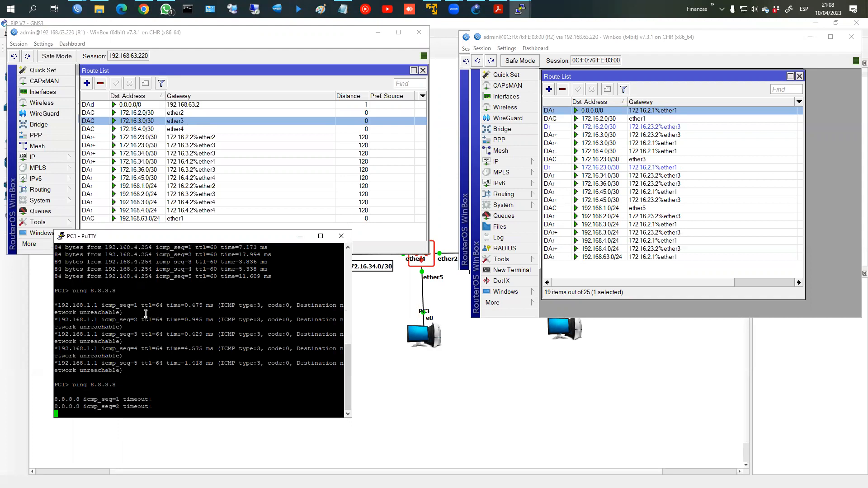
# - Add a firewall NAT rule on R1 with chain srcnat, out interface ether1 and action masquerade
pyautogui.click(42, 156)
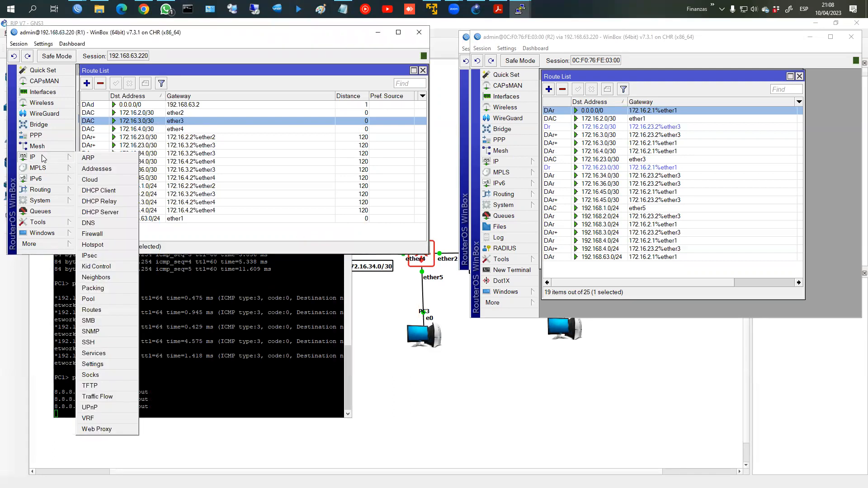
pyautogui.click(113, 232)
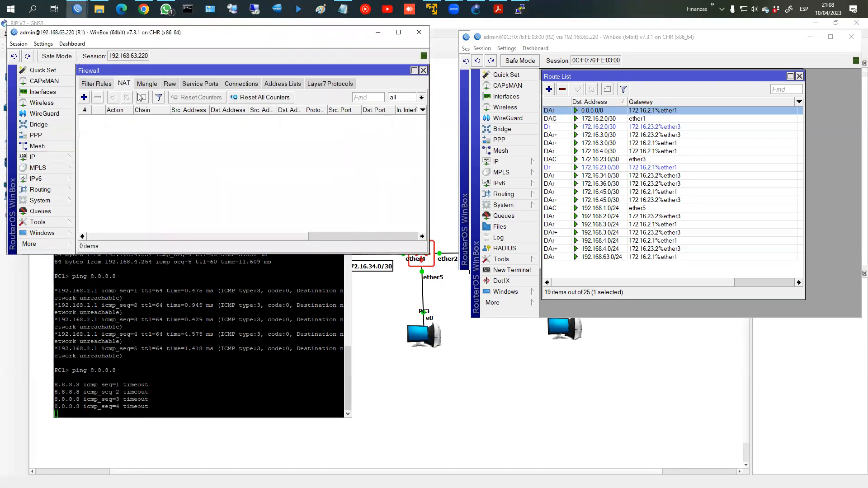
pyautogui.click(83, 98)
pyautogui.click(262, 99)
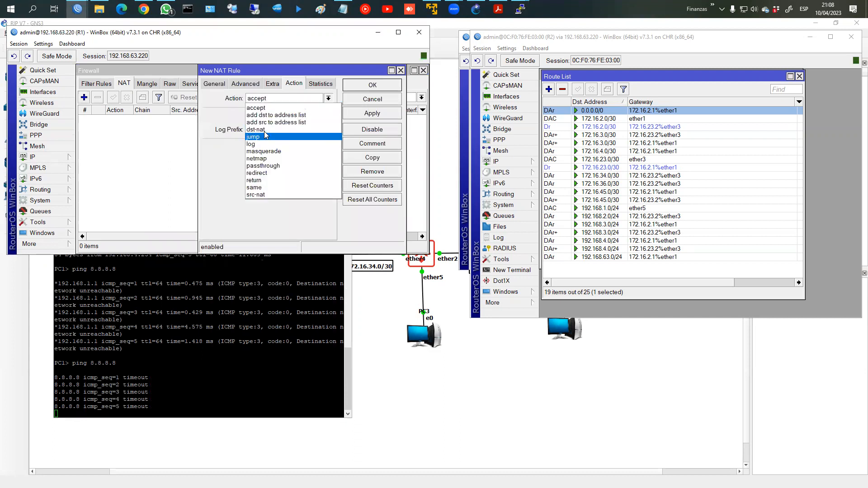
pyautogui.click(267, 151)
pyautogui.click(214, 83)
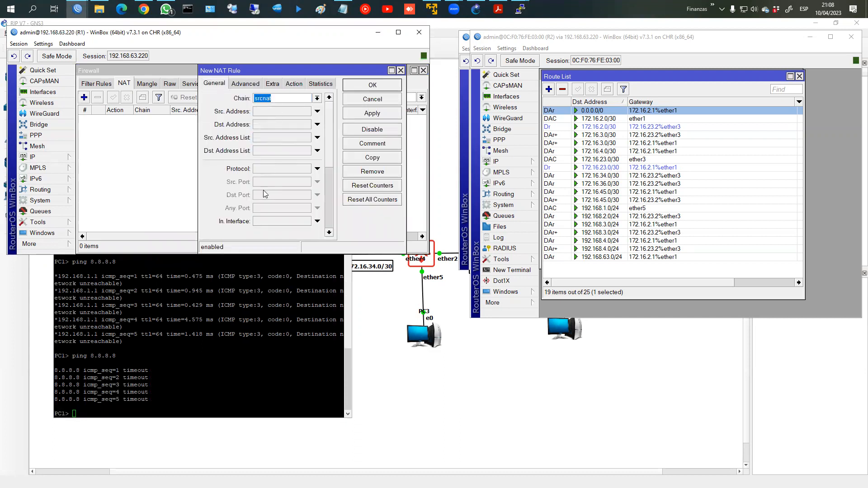
pyautogui.scroll(-1, 278, 217)
pyautogui.click(317, 222)
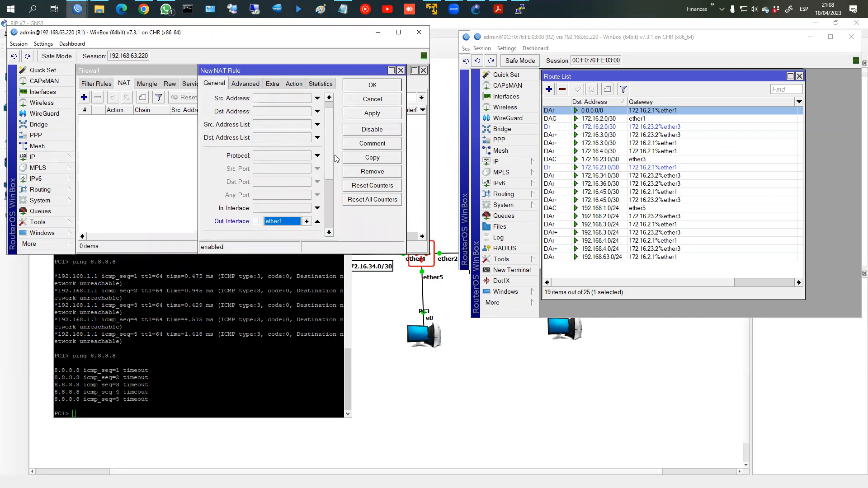
pyautogui.click(355, 90)
# - Ping 8.8.8.8 from PC1 again to test Internet access through R1's NAT rule
pyautogui.click(205, 357)
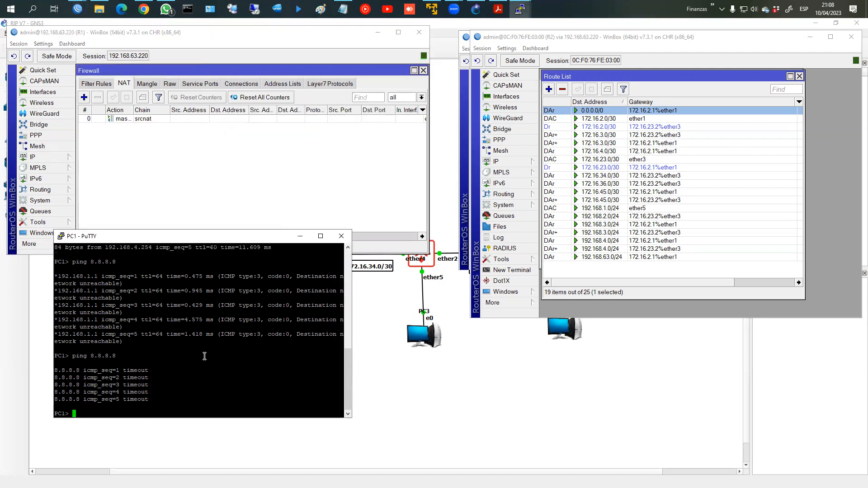
pyautogui.press('Up')
pyautogui.press('Return')
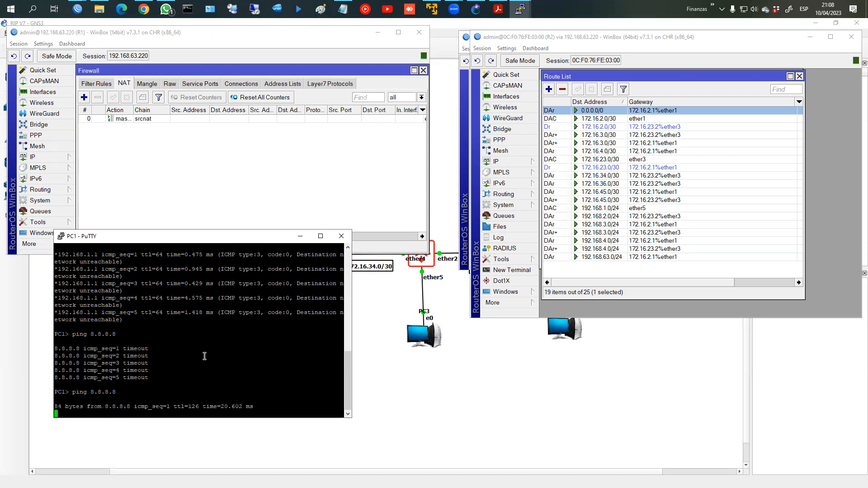
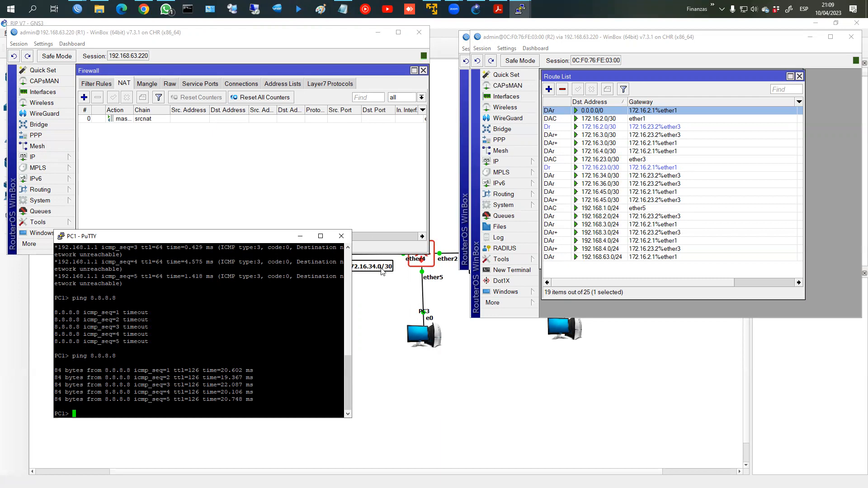
# - Circle R2 and PC1 temporarily on the GNS3 topology, and bring up R2's route list to examine its default route
pyautogui.click(381, 268)
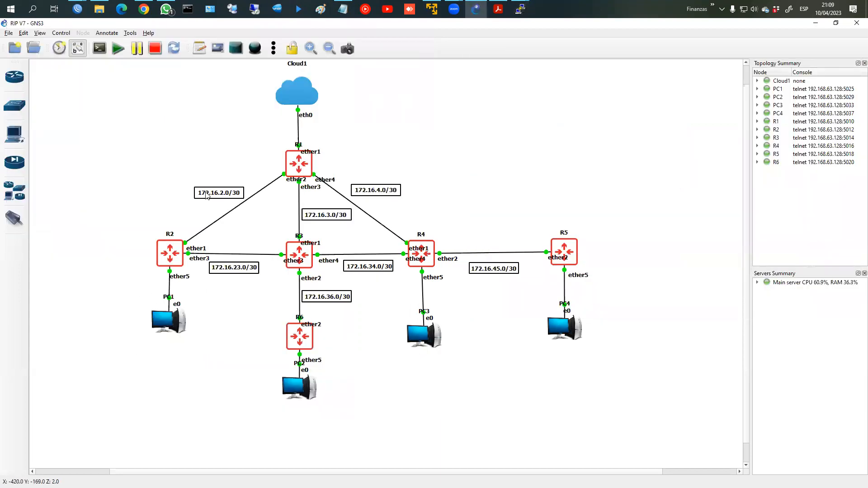
pyautogui.moveTo(159, 210)
pyautogui.mouseDown()
pyautogui.moveTo(234, 325)
pyautogui.moveTo(173, 211)
pyautogui.mouseUp()
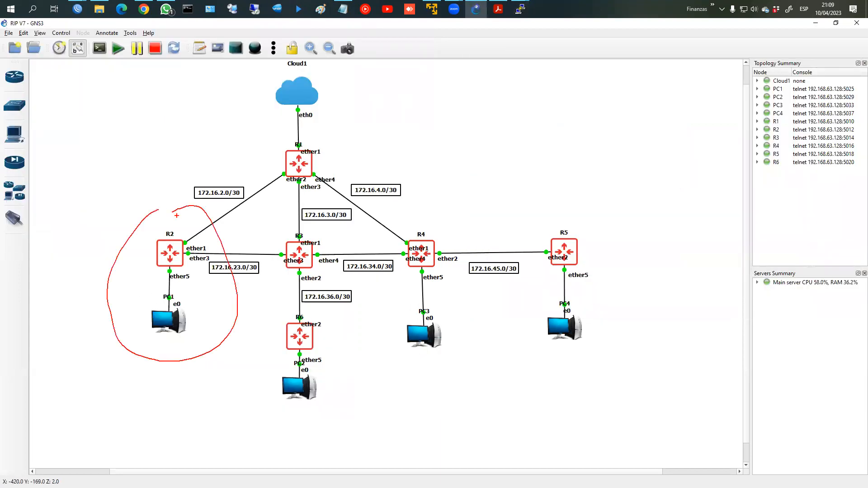
pyautogui.press('Escape')
pyautogui.click(78, 8)
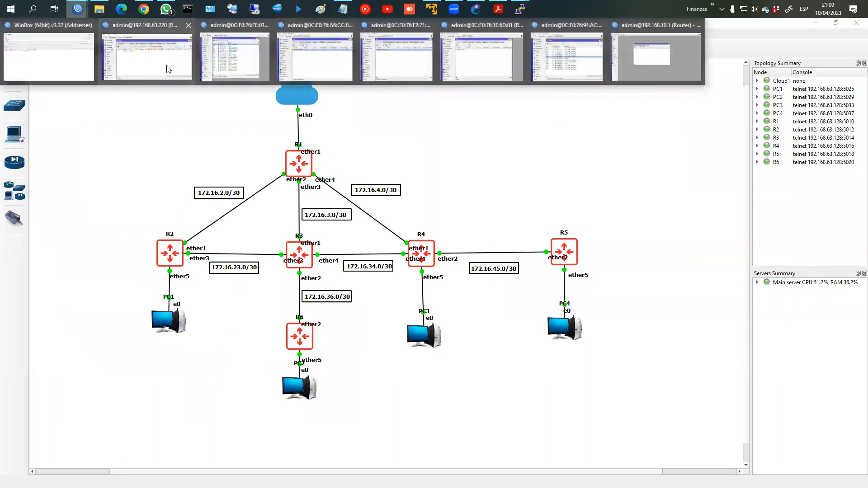
pyautogui.click(226, 62)
pyautogui.click(614, 119)
pyautogui.click(616, 111)
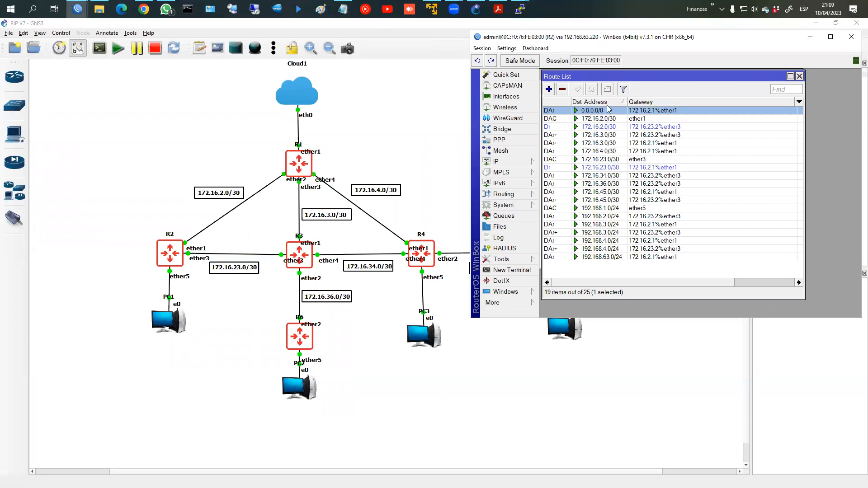
# - Examine R2's directly connected routes 172.16.2.0/30, 172.16.23.0/30 and 192.168.1.0/24 together, and look over the RIP routes
pyautogui.click(560, 119)
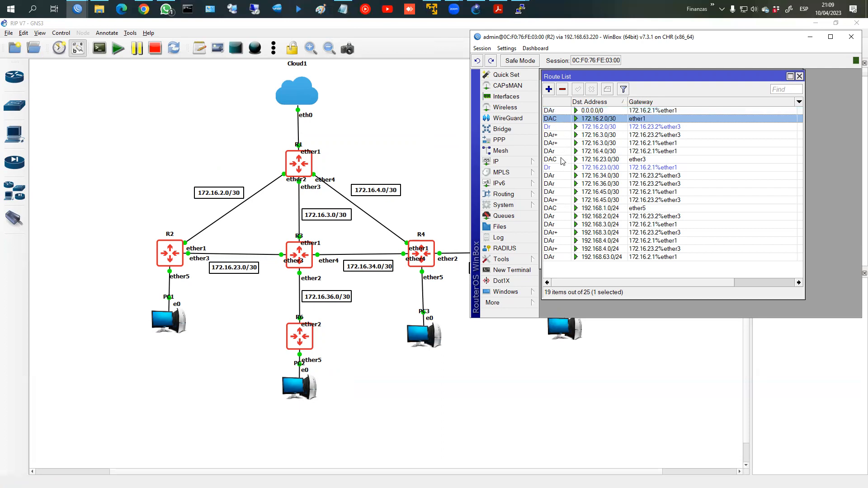
pyautogui.keyDown('ctrl'); pyautogui.click(563, 160); pyautogui.keyUp('ctrl')
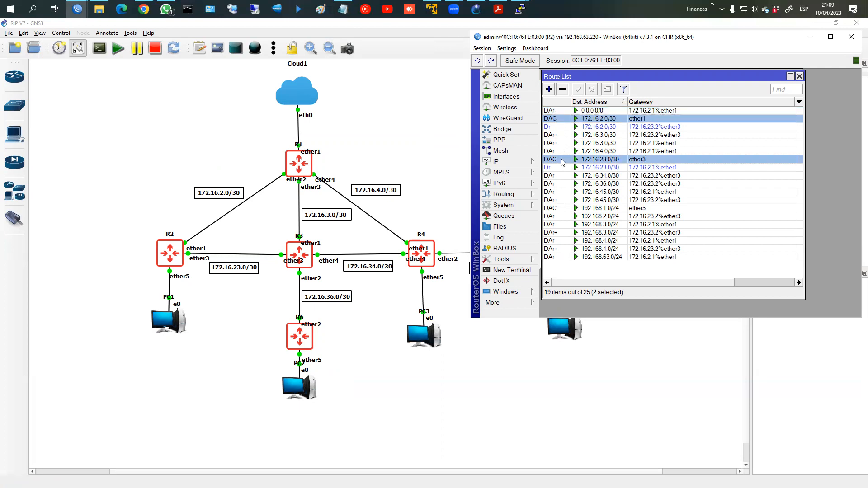
pyautogui.keyDown('ctrl'); pyautogui.click(560, 208); pyautogui.keyUp('ctrl')
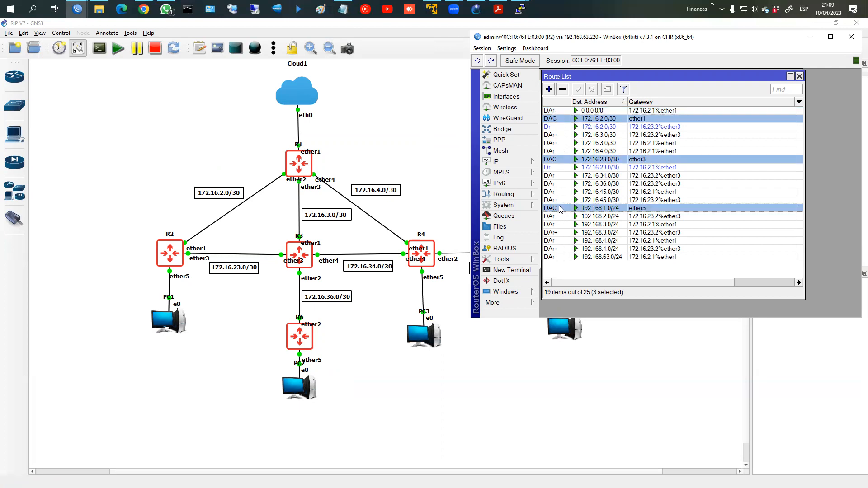
pyautogui.click(560, 128)
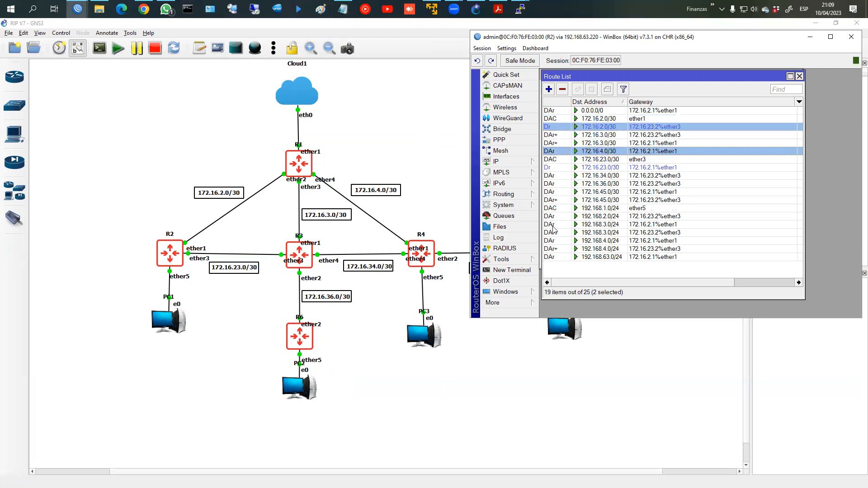
pyautogui.click(556, 249)
# - Select R2's route entries from 172.16.2.0/30 to 172.16.4.0/30, and those from 192.168.1.0/24 to 192.168.4.0/24, for review
pyautogui.click(608, 135)
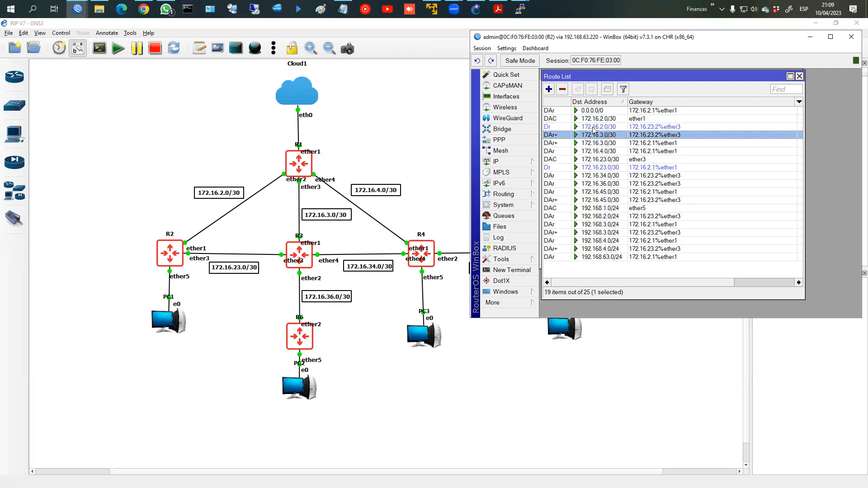
pyautogui.click(595, 127)
pyautogui.keyDown('shift'); pyautogui.click(590, 160); pyautogui.keyUp('shift')
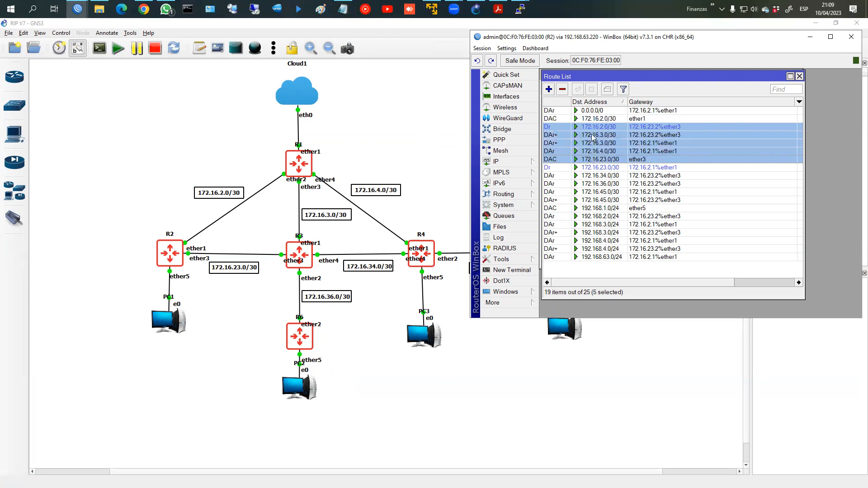
pyautogui.click(593, 129)
pyautogui.keyDown('shift'); pyautogui.click(588, 152); pyautogui.keyUp('shift')
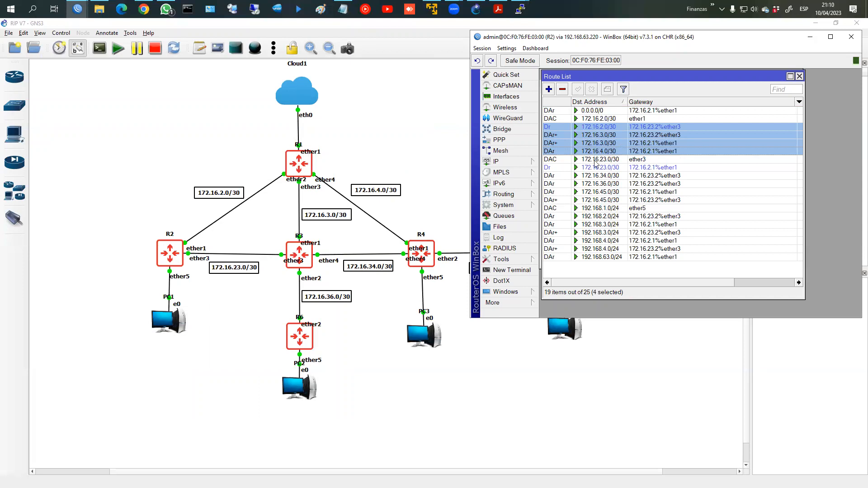
pyautogui.click(606, 209)
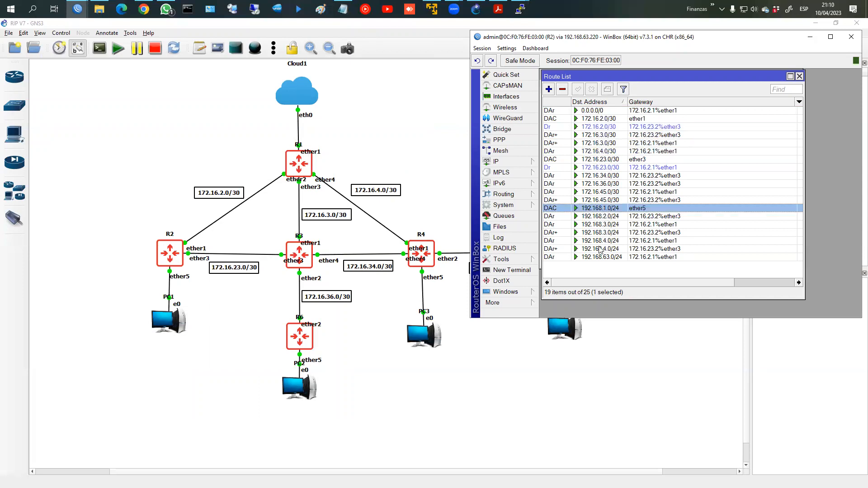
pyautogui.keyDown('shift'); pyautogui.click(599, 249); pyautogui.keyUp('shift')
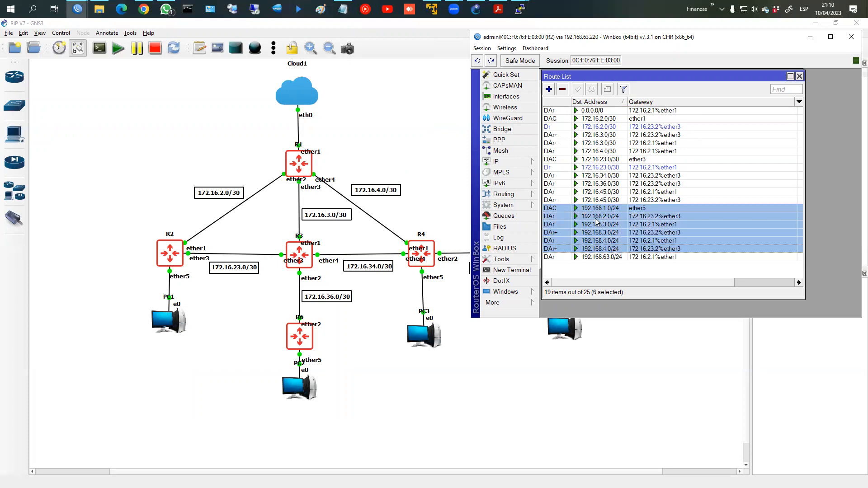
# - Widen R2's route list until the Distance column is in view
pyautogui.moveTo(717, 285); pyautogui.dragTo(773, 290)
pyautogui.moveTo(805, 243); pyautogui.dragTo(848, 235)
pyautogui.moveTo(669, 284); pyautogui.dragTo(615, 284)
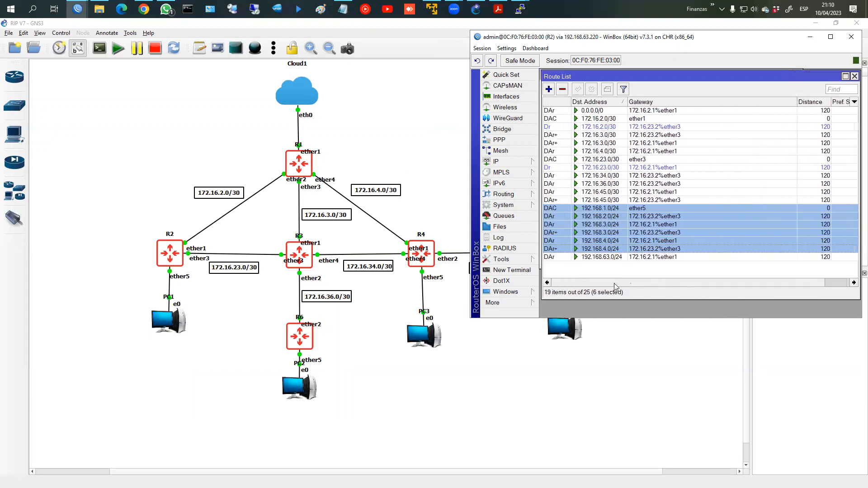
# - Compare R2's routes to 192.168.1.0/24 and 192.168.2.0/24 with the two entries for 192.168.3.0/24 against the topology
pyautogui.click(608, 208)
pyautogui.click(605, 217)
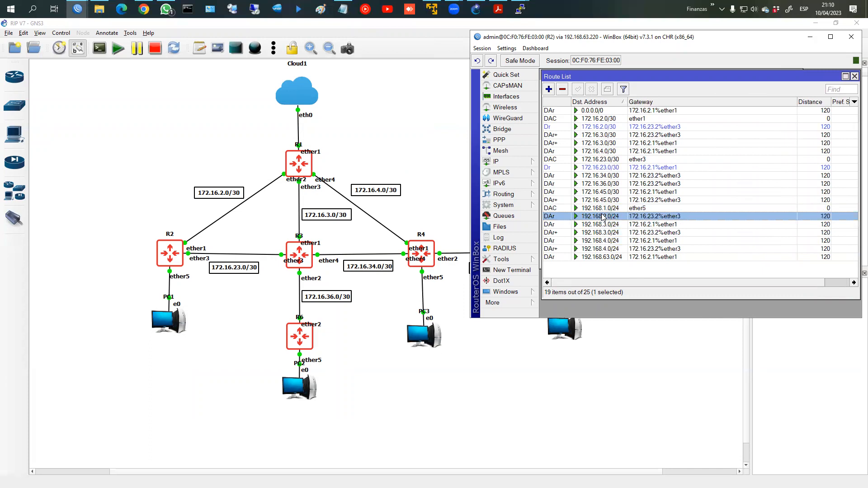
pyautogui.click(608, 211)
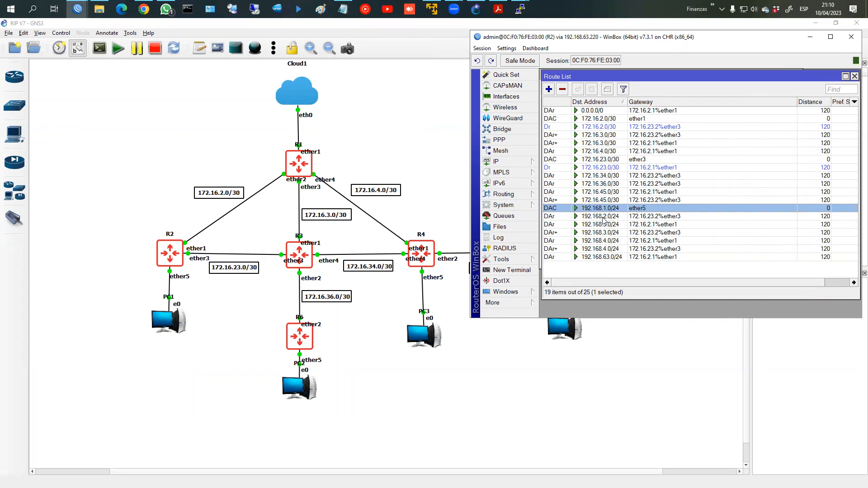
pyautogui.click(603, 218)
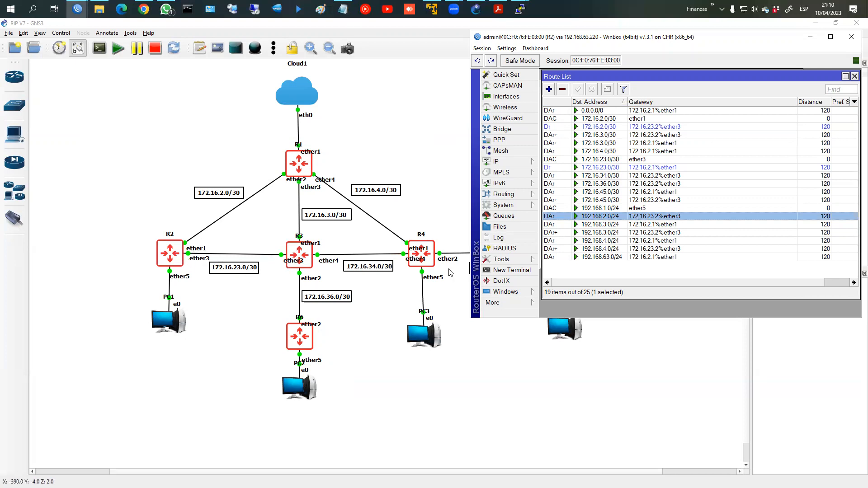
pyautogui.click(578, 228)
pyautogui.keyDown('ctrl'); pyautogui.click(578, 233); pyautogui.keyUp('ctrl')
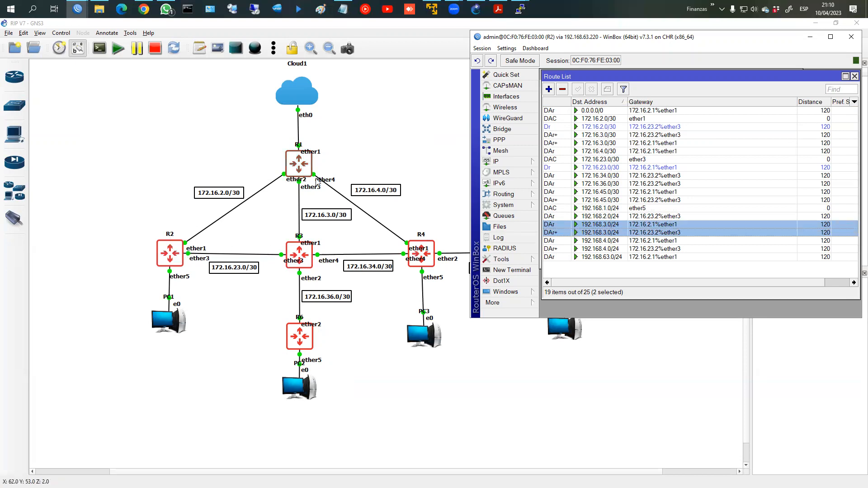
pyautogui.click(562, 231)
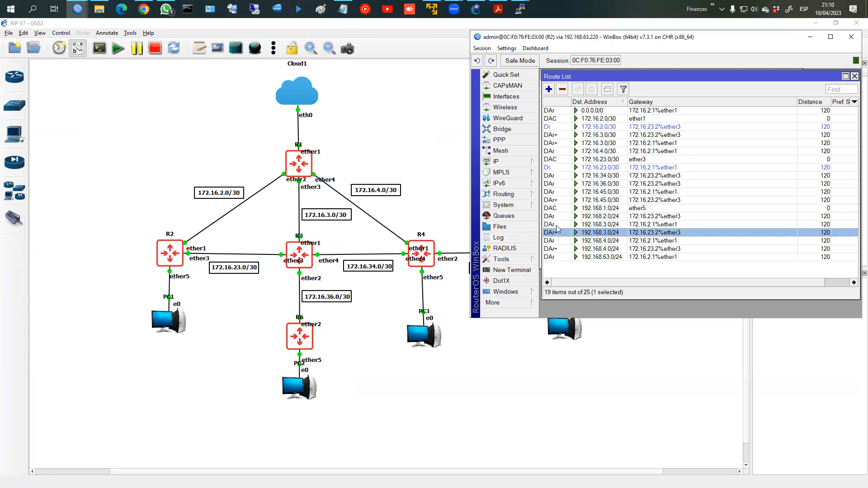
# - Mark the paired 192.168.3.0/24 and 192.168.4.0/24 routes with screen annotations, undoing the last stray mark
pyautogui.moveTo(559, 236)
pyautogui.moveTo(581, 221)
pyautogui.mouseDown()
pyautogui.moveTo(580, 233)
pyautogui.moveTo(629, 235)
pyautogui.moveTo(578, 221)
pyautogui.mouseUp()
pyautogui.moveTo(577, 237)
pyautogui.mouseDown()
pyautogui.moveTo(606, 254)
pyautogui.moveTo(626, 245)
pyautogui.moveTo(584, 237)
pyautogui.mouseUp()
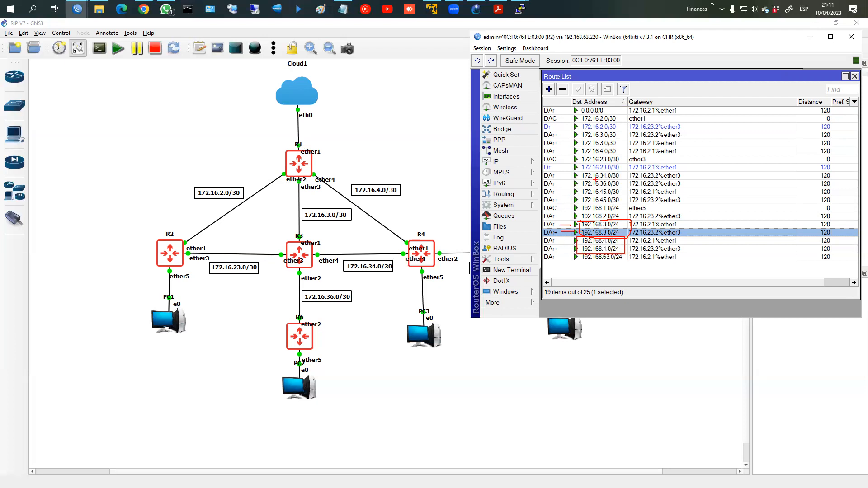
pyautogui.moveTo(580, 175); pyautogui.dragTo(619, 172)
pyautogui.hotkey('ctrl', 'z')
# - Annotate the two 172.16.23.0/30 routes, their distances and the path through R1, compare with 192.168.3.0/24, and clear all markings
pyautogui.moveTo(579, 156); pyautogui.dragTo(681, 171)
pyautogui.moveTo(278, 249)
pyautogui.mouseDown()
pyautogui.moveTo(290, 272)
pyautogui.moveTo(261, 249)
pyautogui.mouseUp()
pyautogui.moveTo(186, 229)
pyautogui.mouseDown()
pyautogui.moveTo(281, 174)
pyautogui.moveTo(274, 233)
pyautogui.moveTo(283, 225)
pyautogui.mouseUp()
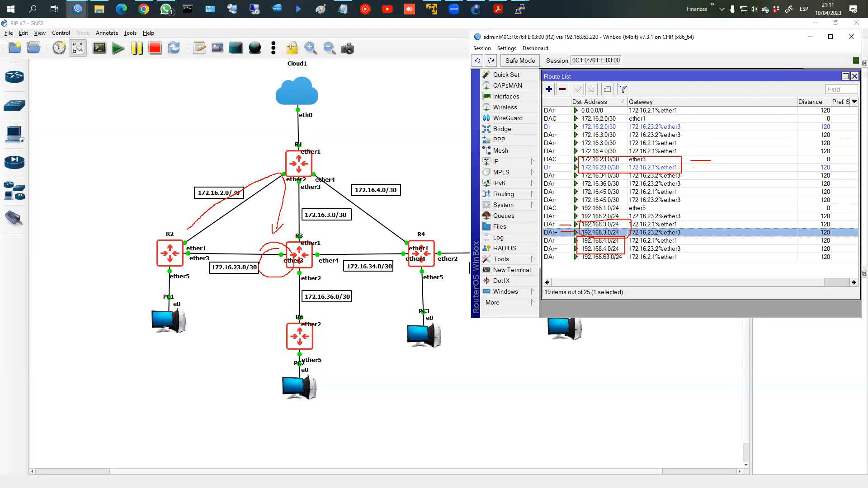
pyautogui.moveTo(832, 154)
pyautogui.mouseDown()
pyautogui.moveTo(836, 172)
pyautogui.moveTo(835, 163)
pyautogui.mouseUp()
pyautogui.moveTo(691, 168); pyautogui.dragTo(711, 168)
pyautogui.moveTo(563, 162)
pyautogui.mouseDown()
pyautogui.moveTo(543, 172)
pyautogui.moveTo(537, 156)
pyautogui.moveTo(560, 155)
pyautogui.mouseUp()
pyautogui.moveTo(543, 222)
pyautogui.mouseDown()
pyautogui.moveTo(683, 230)
pyautogui.moveTo(550, 239)
pyautogui.mouseUp()
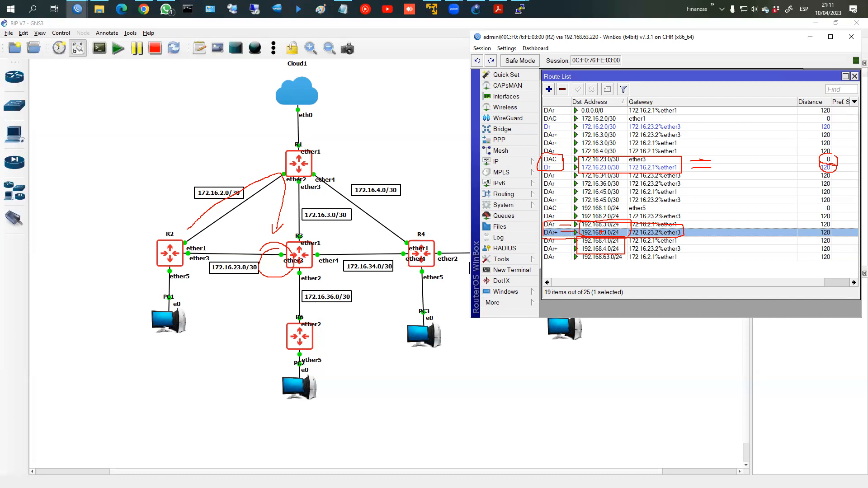
pyautogui.press('Escape')
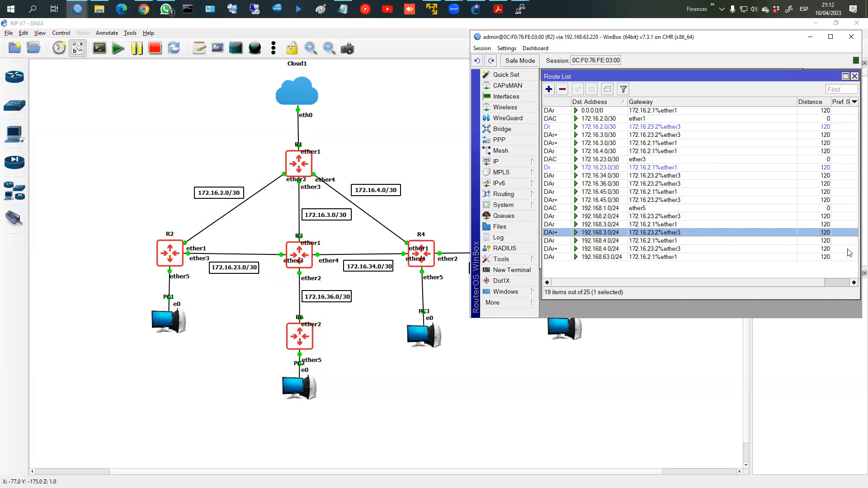